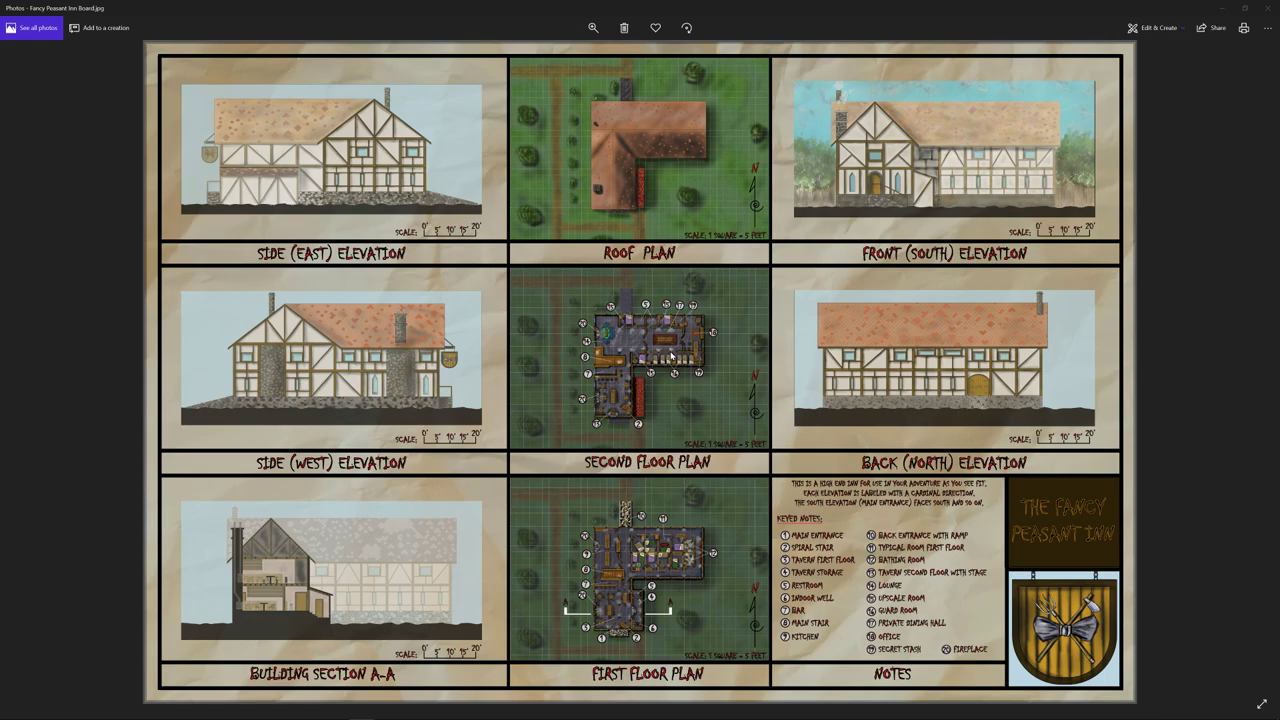
- Switch to the AutoCAD drawing The Fancy Peasant Inn.dwg and examine the first floor, second floor and roof plans
{"action": "mouse_move", "coordinate": [361, 716]}
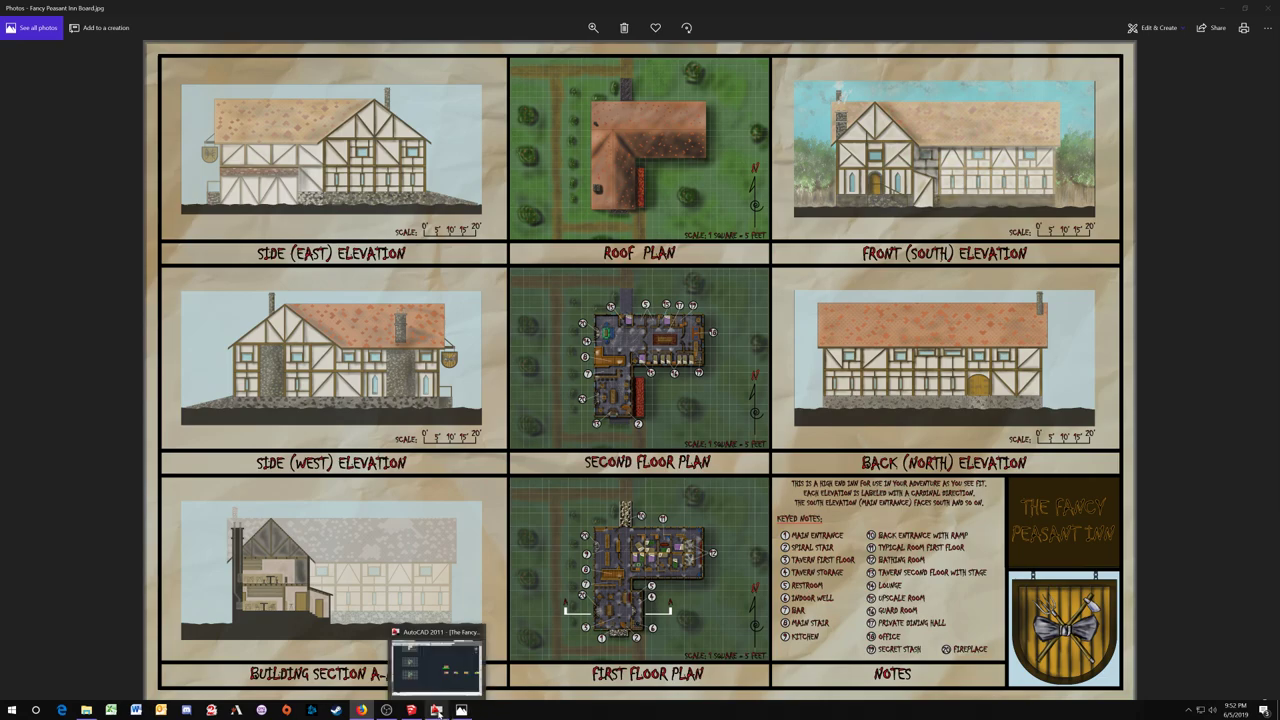
{"action": "left_click", "coordinate": [471, 690]}
{"action": "middle_click_drag", "start_coordinate": [471, 286], "coordinate": [563, 309]}
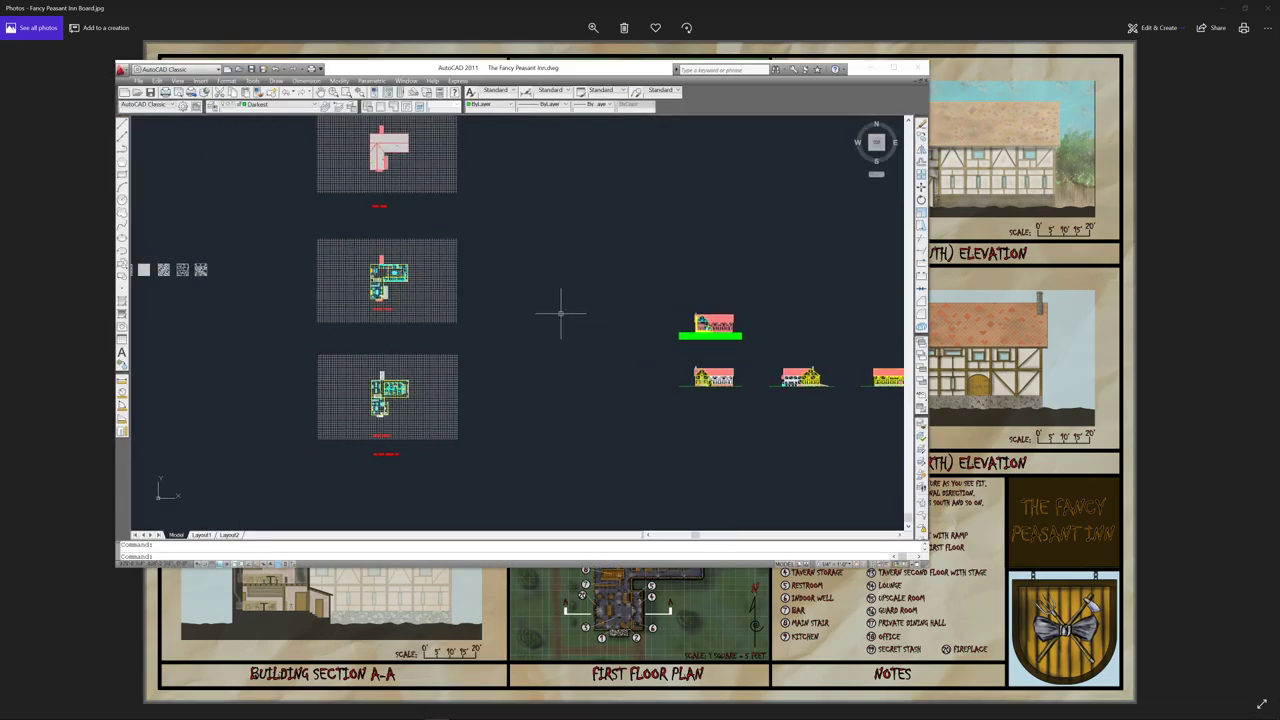
{"action": "scroll", "coordinate": [362, 241], "scroll_direction": "up", "scroll_amount": 5}
{"action": "scroll", "coordinate": [400, 381], "scroll_direction": "up", "scroll_amount": 5}
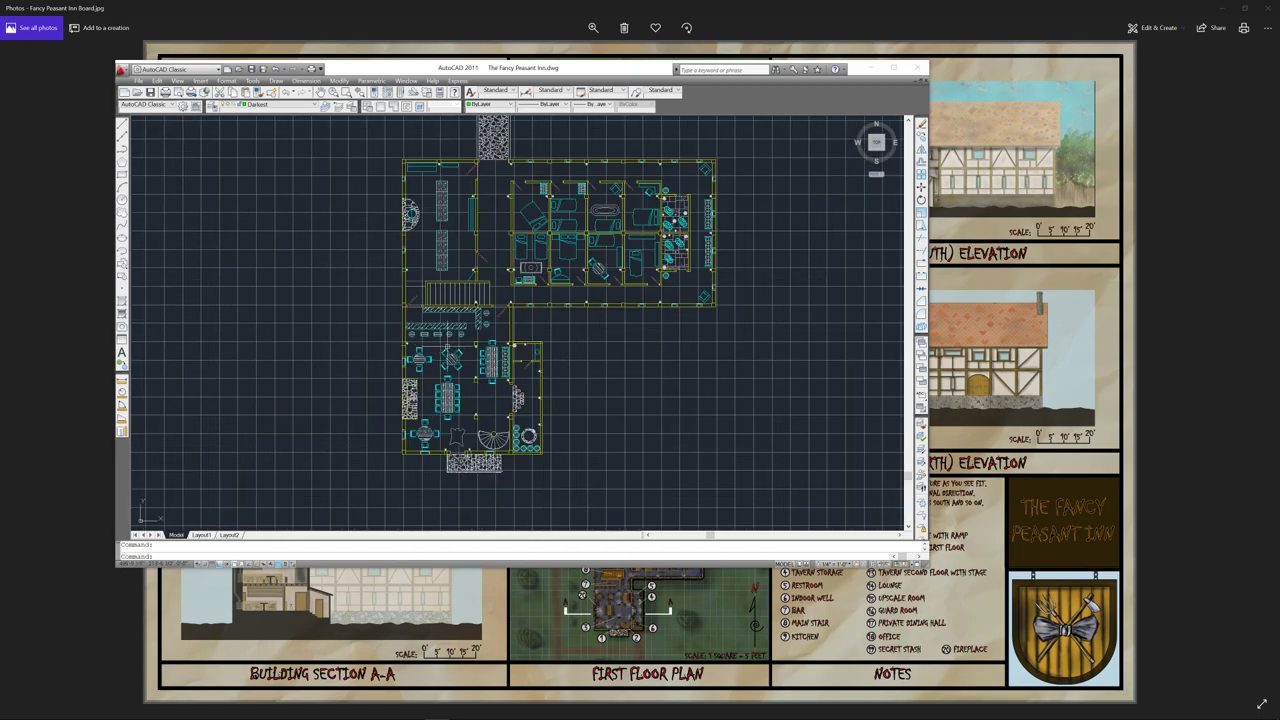
{"action": "scroll", "coordinate": [462, 343], "scroll_direction": "down", "scroll_amount": 5}
{"action": "middle_click_drag", "start_coordinate": [505, 130], "coordinate": [554, 286]}
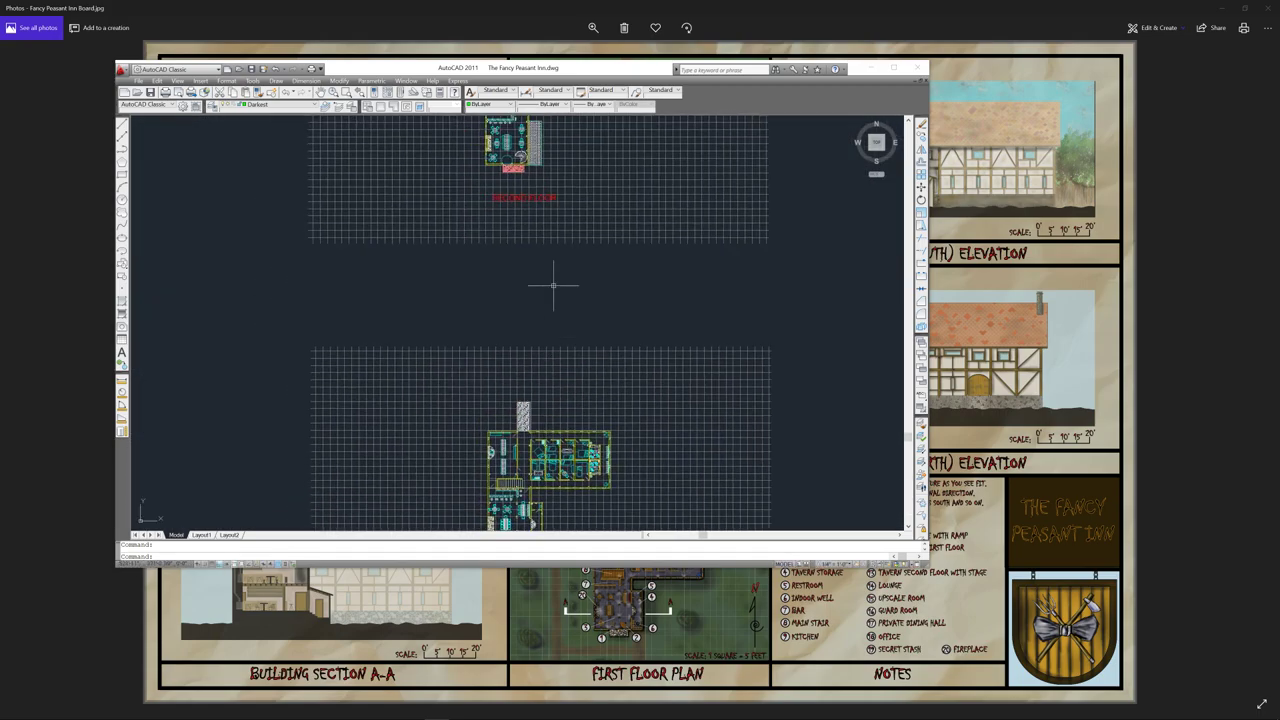
{"action": "middle_click_drag", "start_coordinate": [554, 164], "coordinate": [577, 323]}
{"action": "scroll", "coordinate": [572, 265], "scroll_direction": "up", "scroll_amount": 2}
{"action": "scroll", "coordinate": [567, 258], "scroll_direction": "up", "scroll_amount": 2}
{"action": "scroll", "coordinate": [568, 260], "scroll_direction": "down", "scroll_amount": 5}
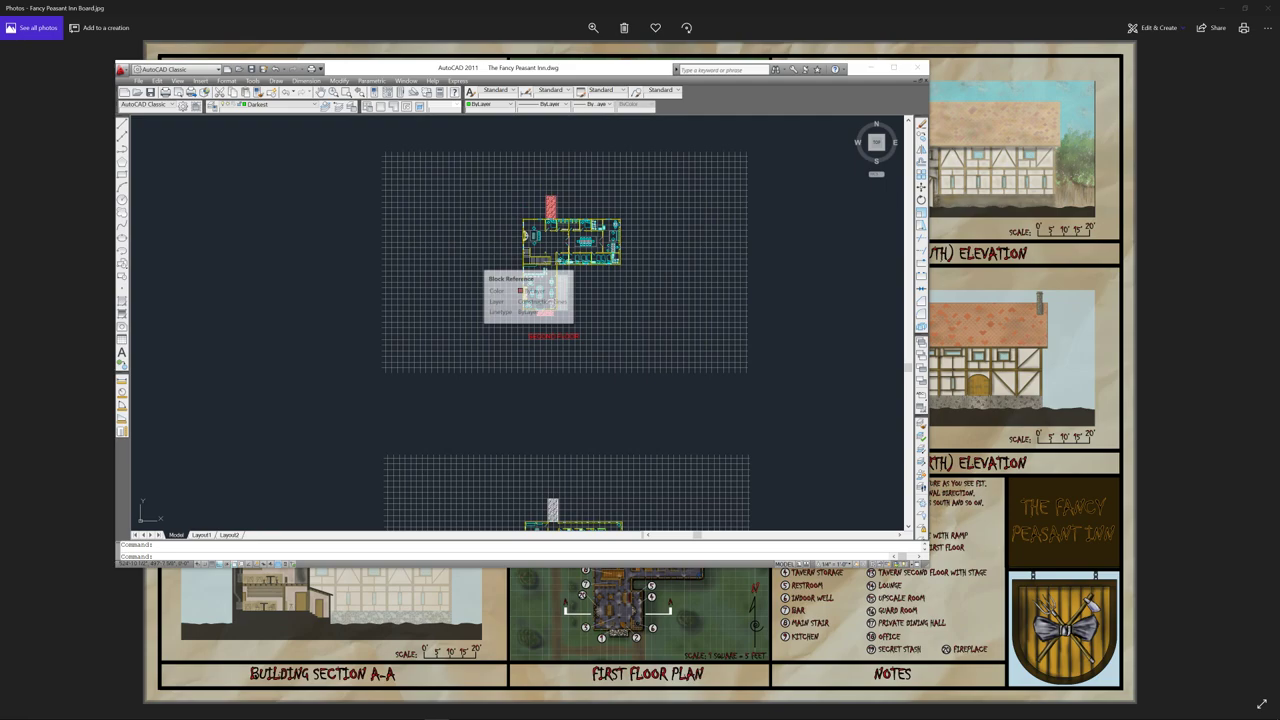
{"action": "middle_click_drag", "start_coordinate": [568, 260], "coordinate": [593, 460]}
{"action": "middle_click_drag", "start_coordinate": [594, 278], "coordinate": [584, 429]}
{"action": "scroll", "coordinate": [584, 428], "scroll_direction": "down", "scroll_amount": 6}
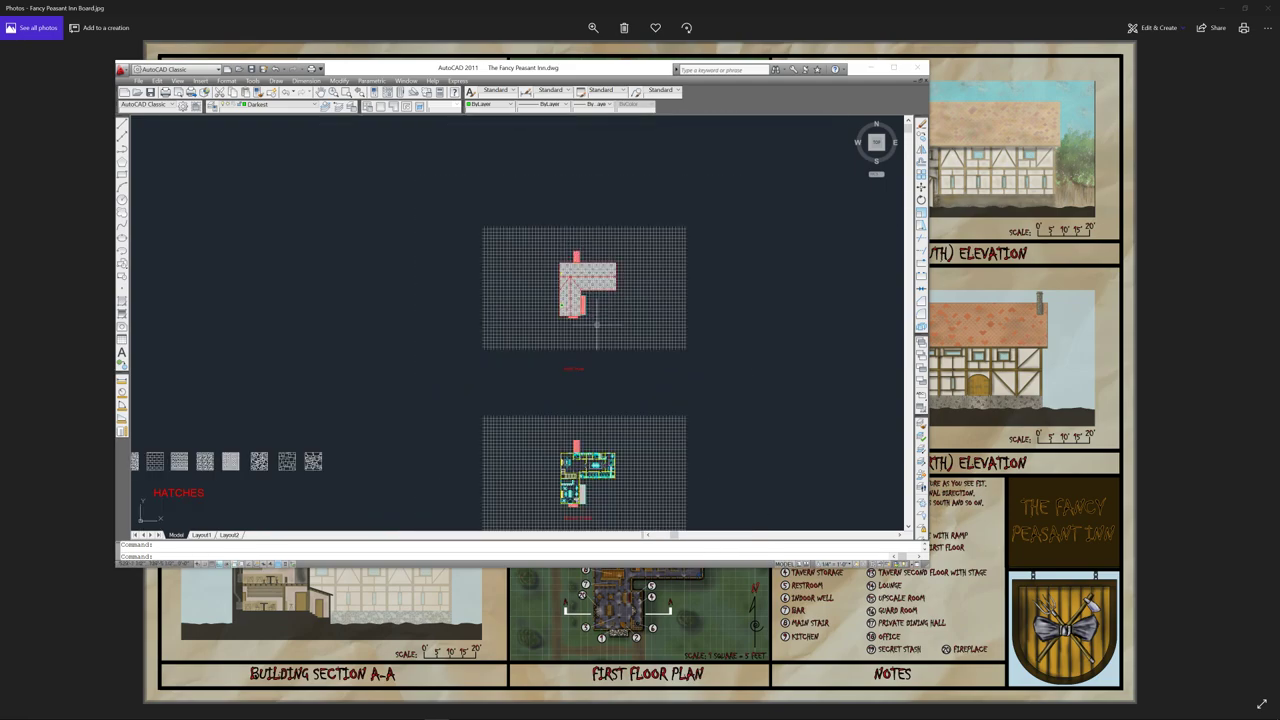
- Examine the building section, including its furnished interior, and the row of exterior elevations in the drawing
{"action": "middle_click_drag", "start_coordinate": [823, 463], "coordinate": [606, 393]}
{"action": "scroll", "coordinate": [616, 378], "scroll_direction": "up", "scroll_amount": 2}
{"action": "mouse_move", "coordinate": [726, 374]}
{"action": "middle_mouse_down"}
{"action": "mouse_move", "coordinate": [488, 355]}
{"action": "mouse_move", "coordinate": [732, 363]}
{"action": "middle_mouse_up"}
{"action": "scroll", "coordinate": [390, 269], "scroll_direction": "up", "scroll_amount": 5}
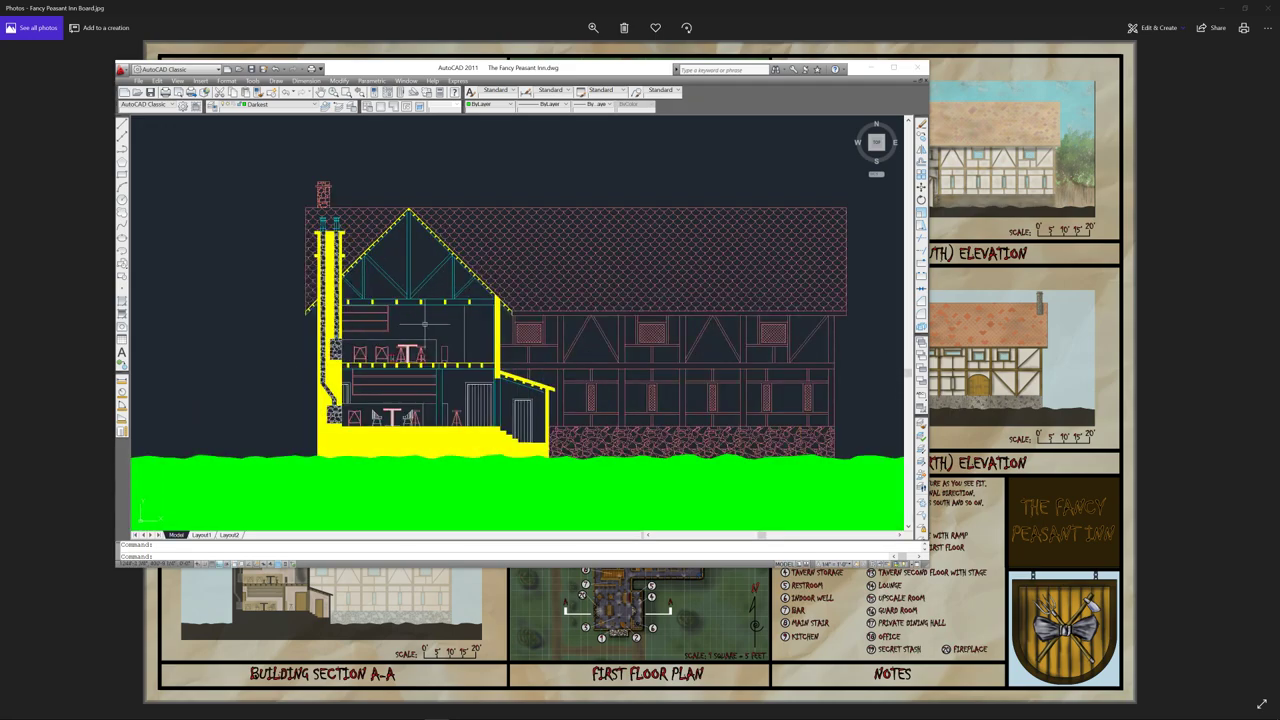
{"action": "scroll", "coordinate": [368, 345], "scroll_direction": "up", "scroll_amount": 6}
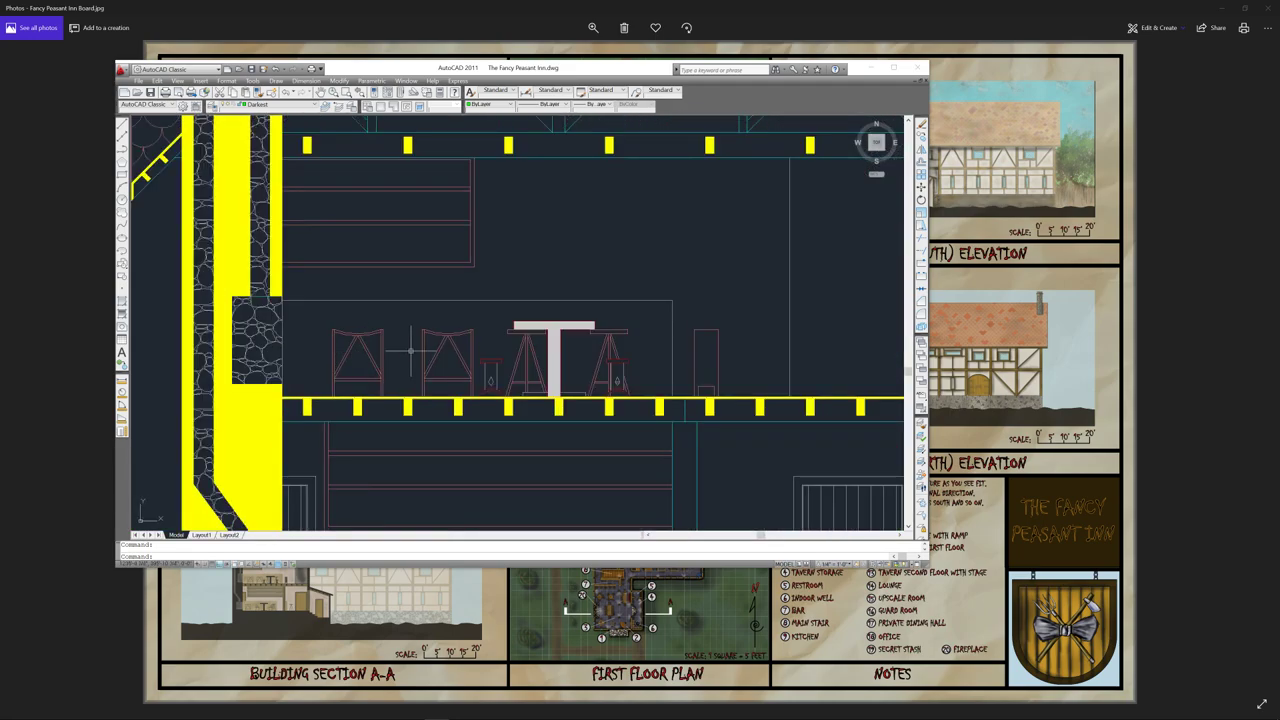
{"action": "scroll", "coordinate": [380, 350], "scroll_direction": "down", "scroll_amount": 8}
{"action": "scroll", "coordinate": [410, 350], "scroll_direction": "down", "scroll_amount": 4}
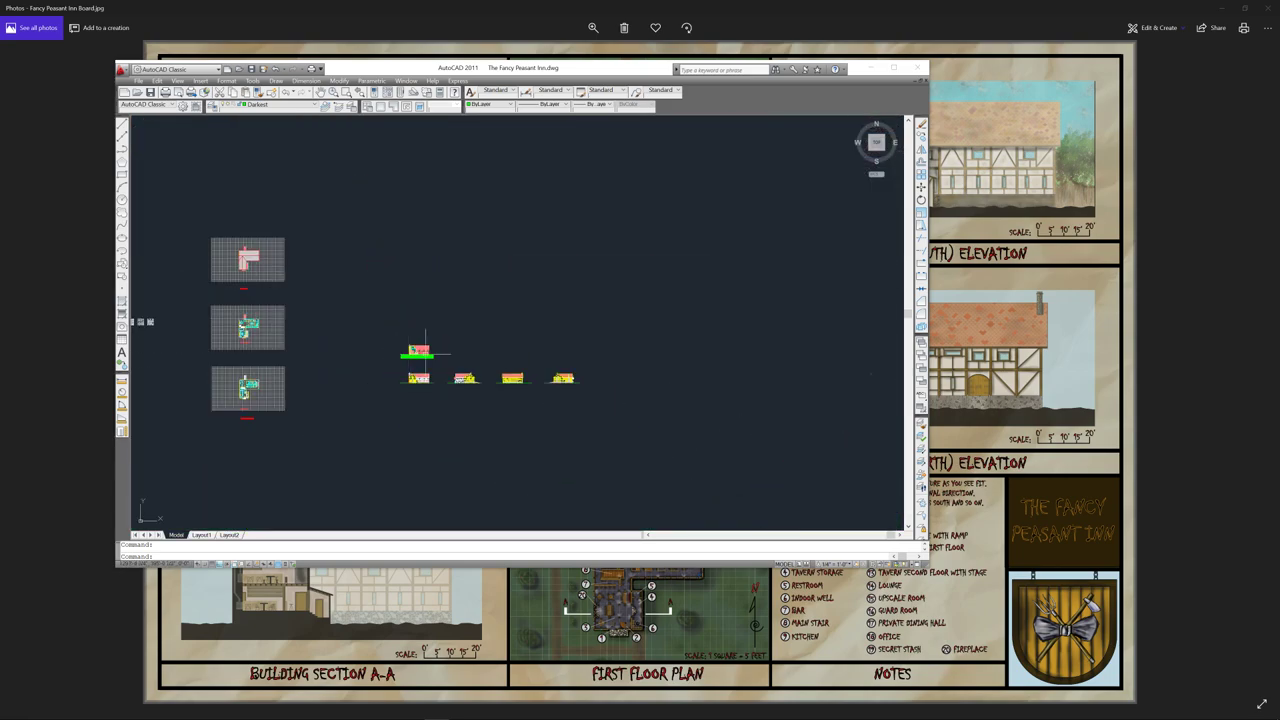
{"action": "middle_click_drag", "start_coordinate": [449, 360], "coordinate": [549, 340]}
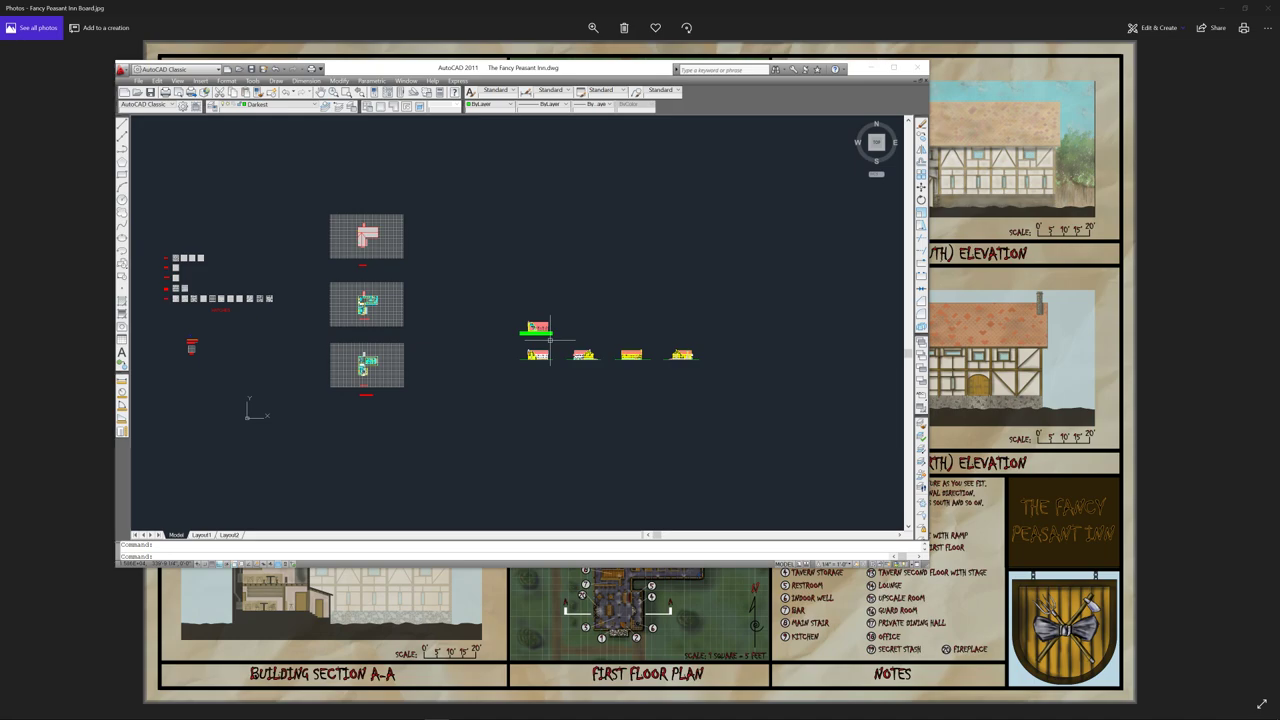
{"action": "scroll", "coordinate": [545, 339], "scroll_direction": "up", "scroll_amount": 5}
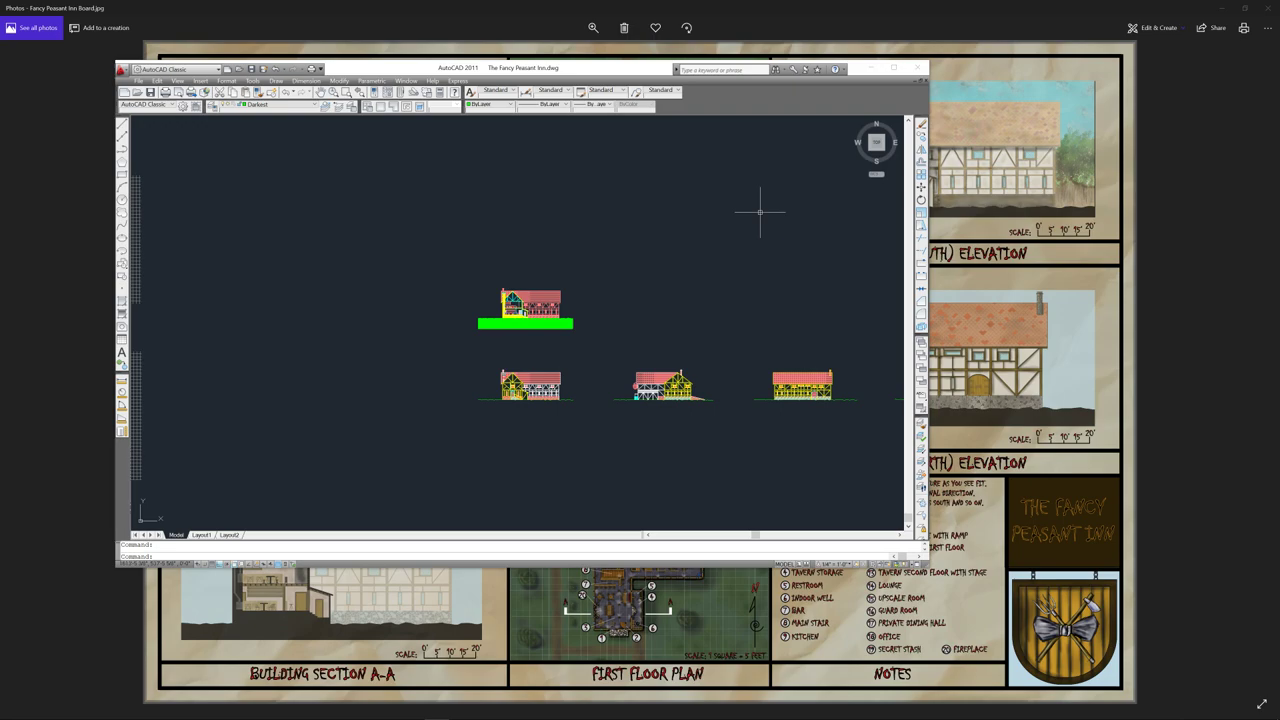
- Return to the inn board image in Photos and view the separate first floor plan, second floor plan and south elevation images
{"action": "left_click", "coordinate": [873, 69]}
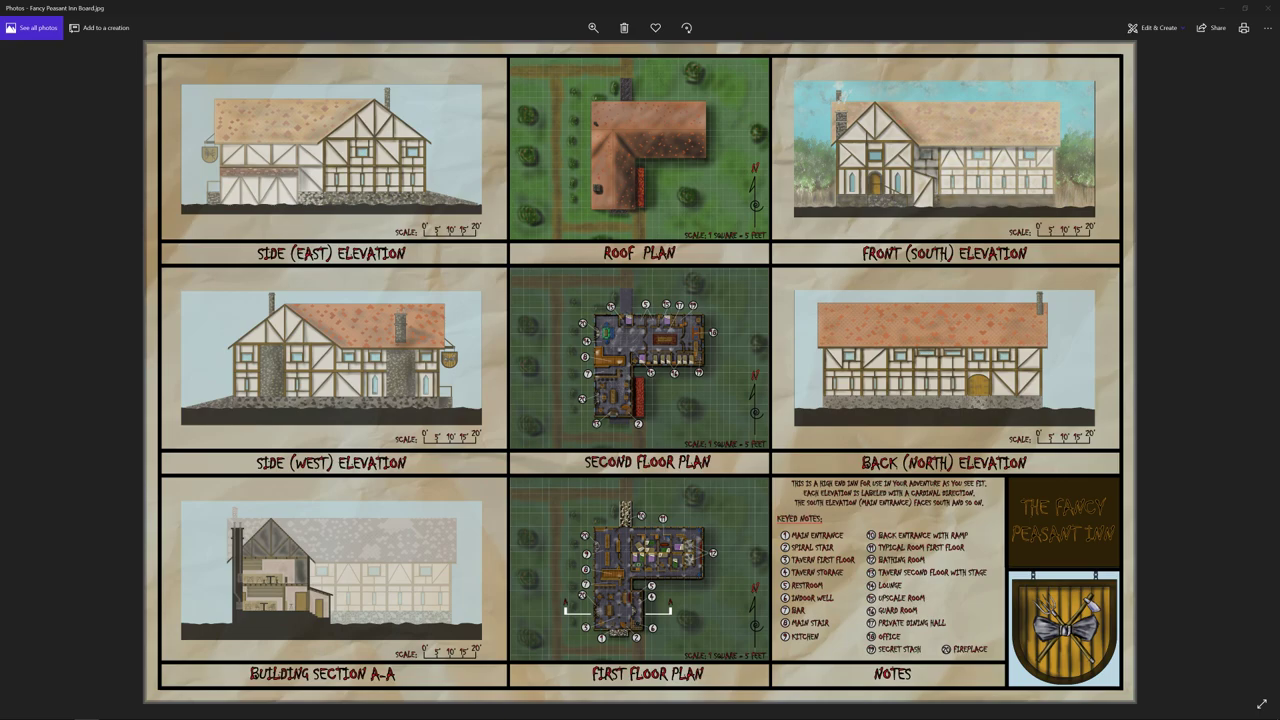
{"action": "key", "text": "Right"}
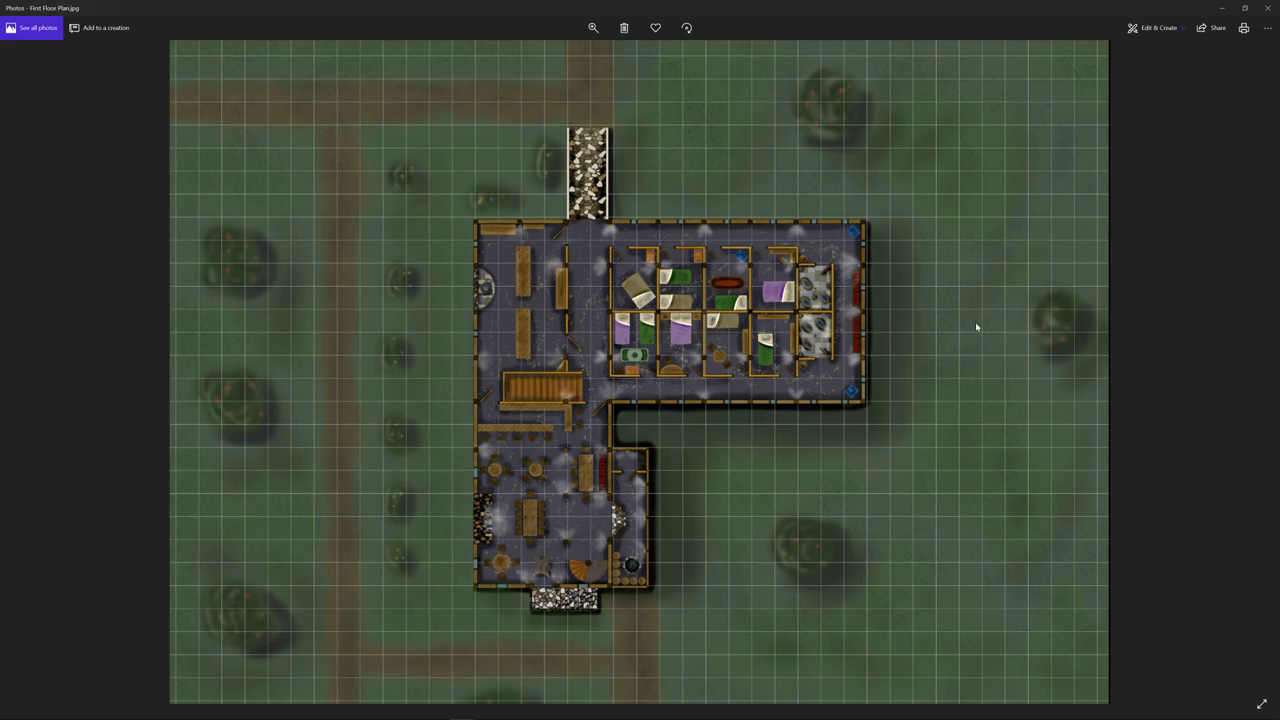
{"action": "left_click", "coordinate": [1265, 9]}
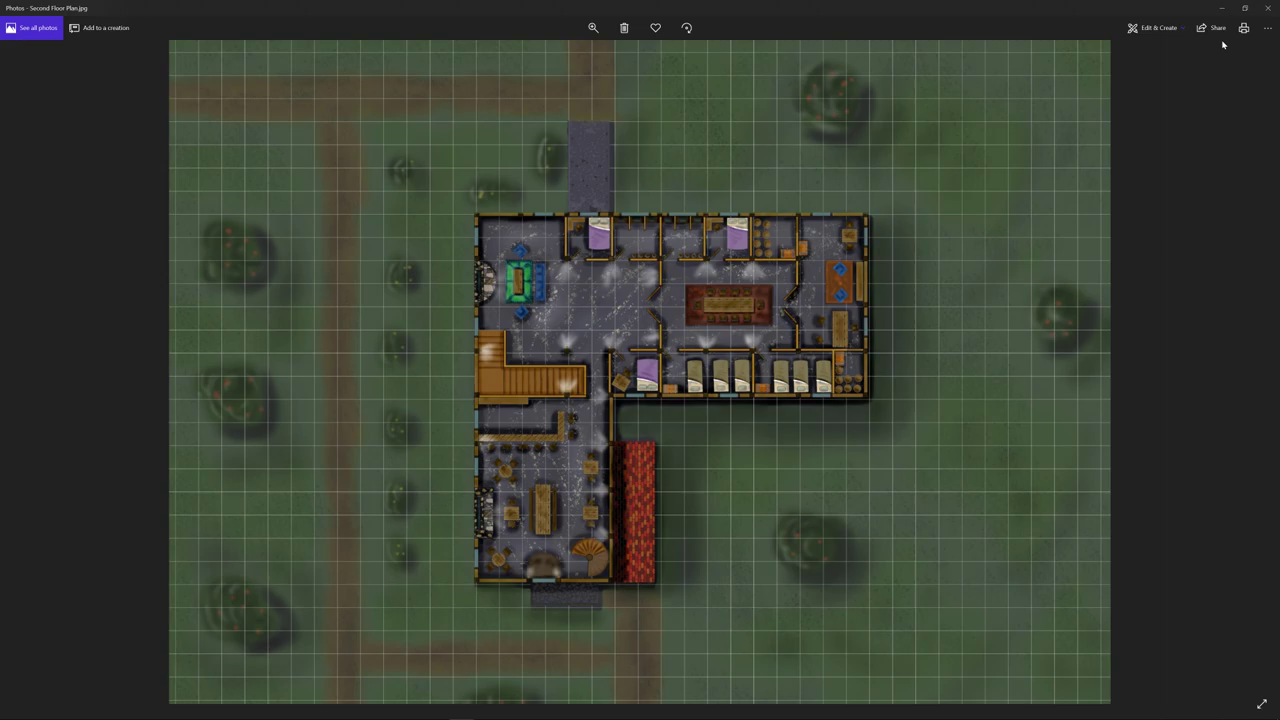
{"action": "key", "text": "Left"}
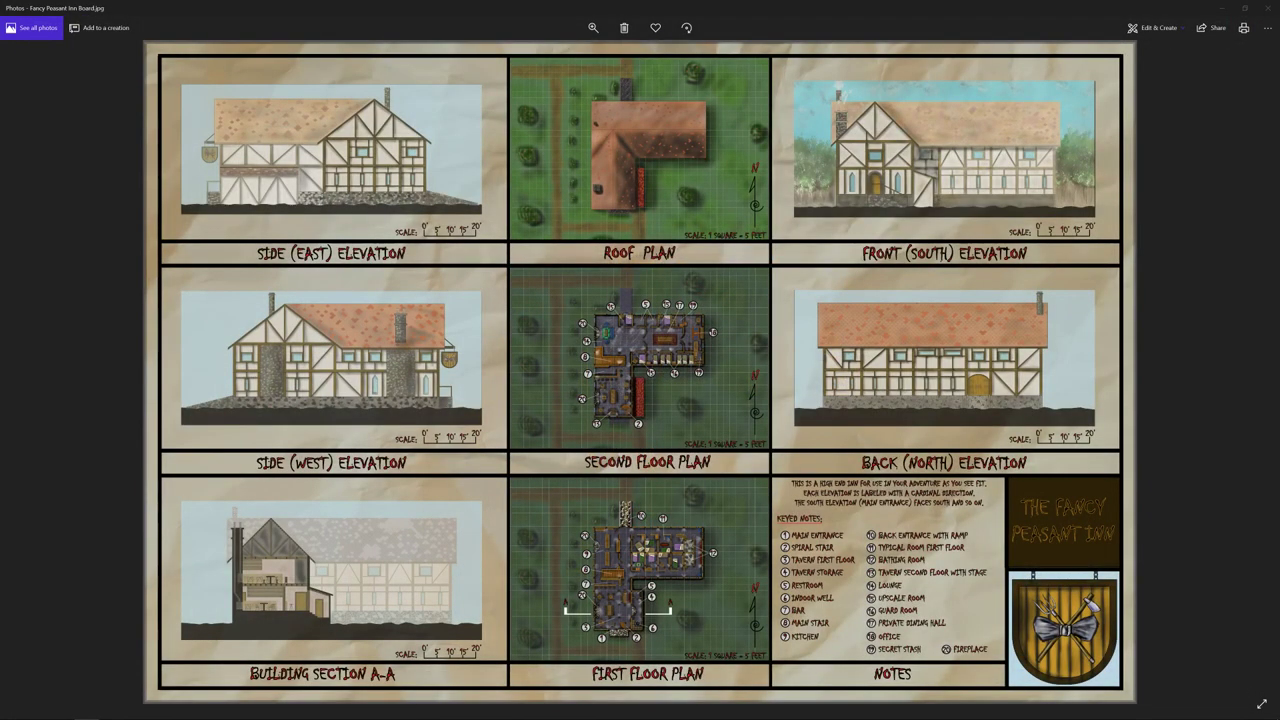
{"action": "key", "text": "Left"}
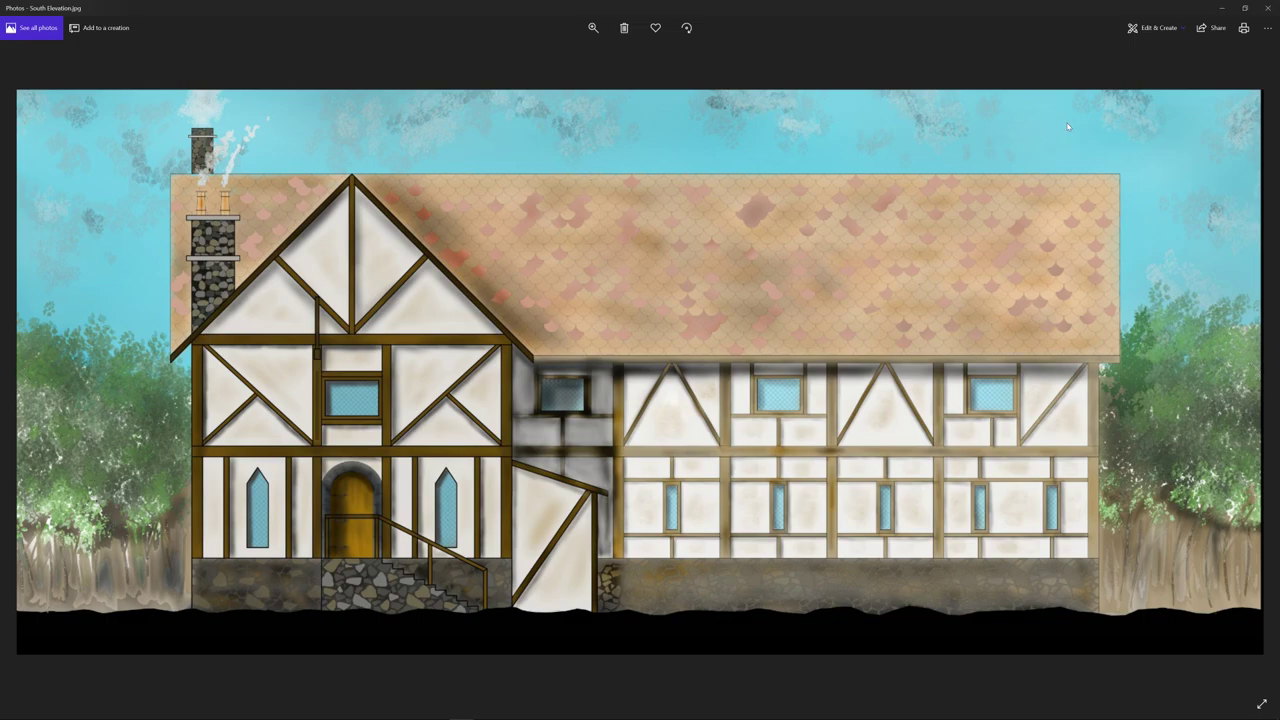
{"action": "left_click", "coordinate": [1268, 10]}
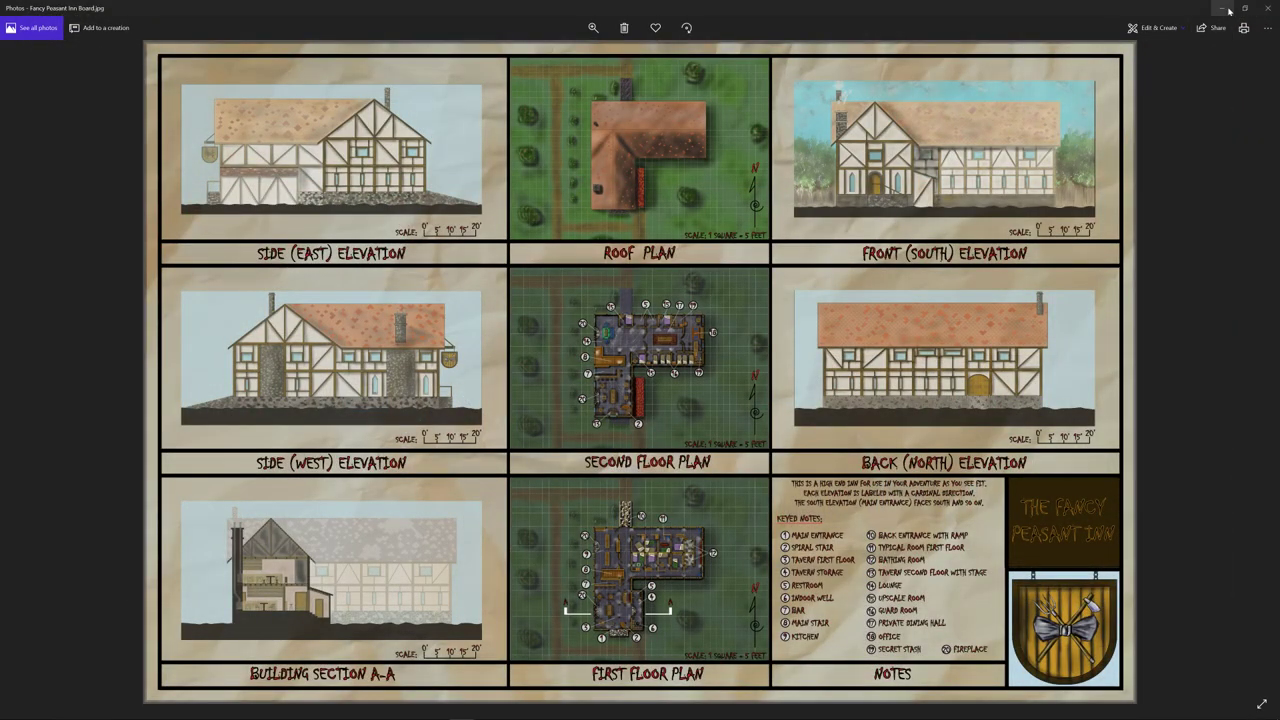
- Switch to the SketchUp model of the inn and examine its exterior walls, roofs and lean-to from the front
{"action": "left_click", "coordinate": [1229, 11]}
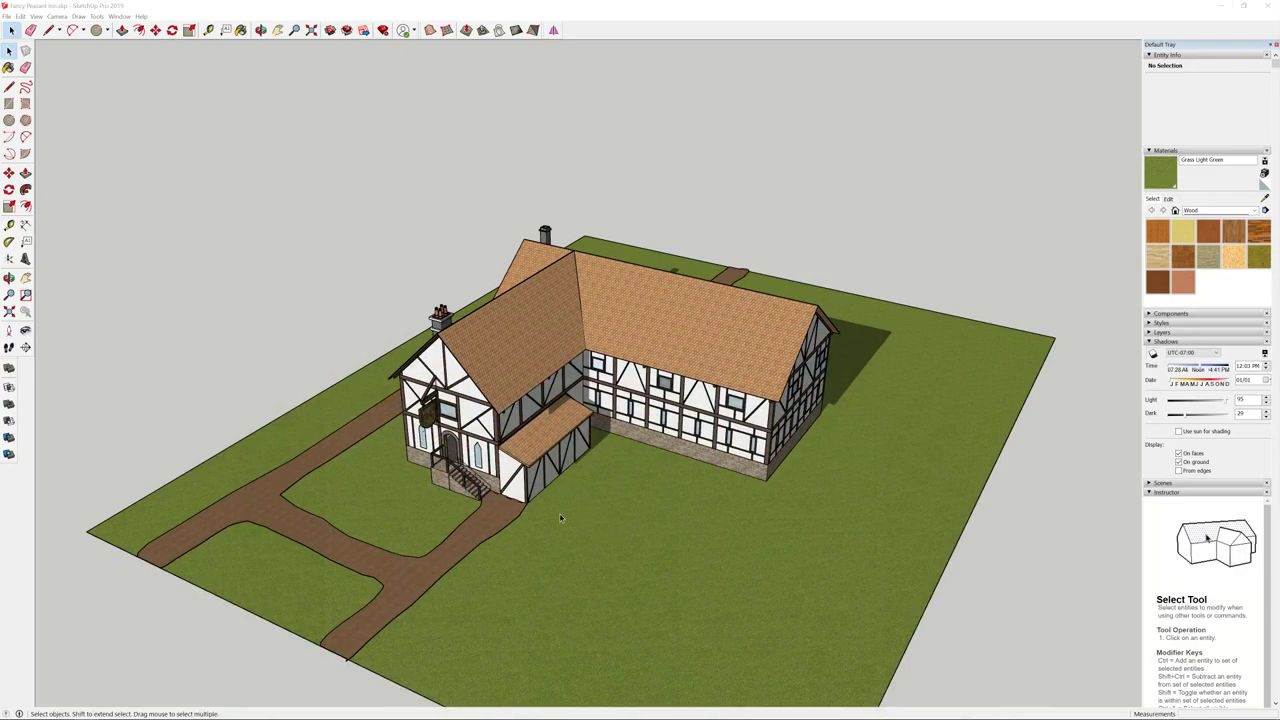
{"action": "scroll", "coordinate": [498, 533], "scroll_direction": "up", "scroll_amount": 4}
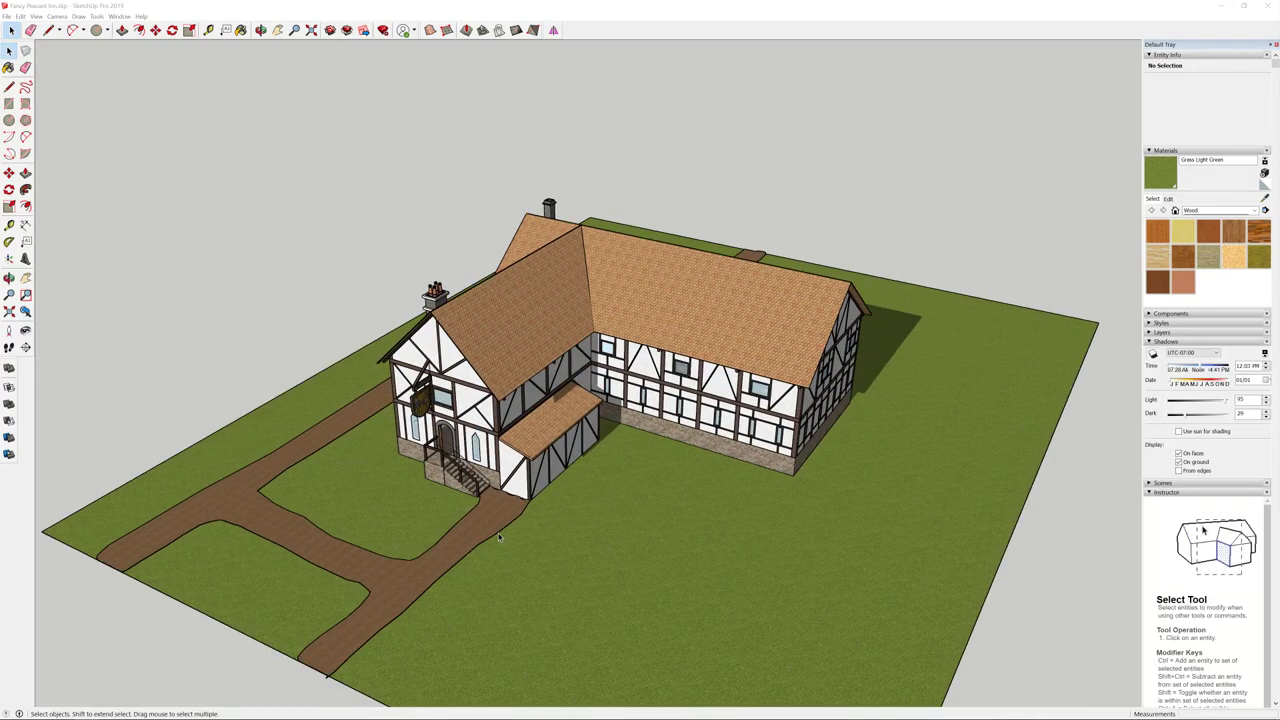
{"action": "left_click_drag", "start_coordinate": [465, 448], "coordinate": [569, 432]}
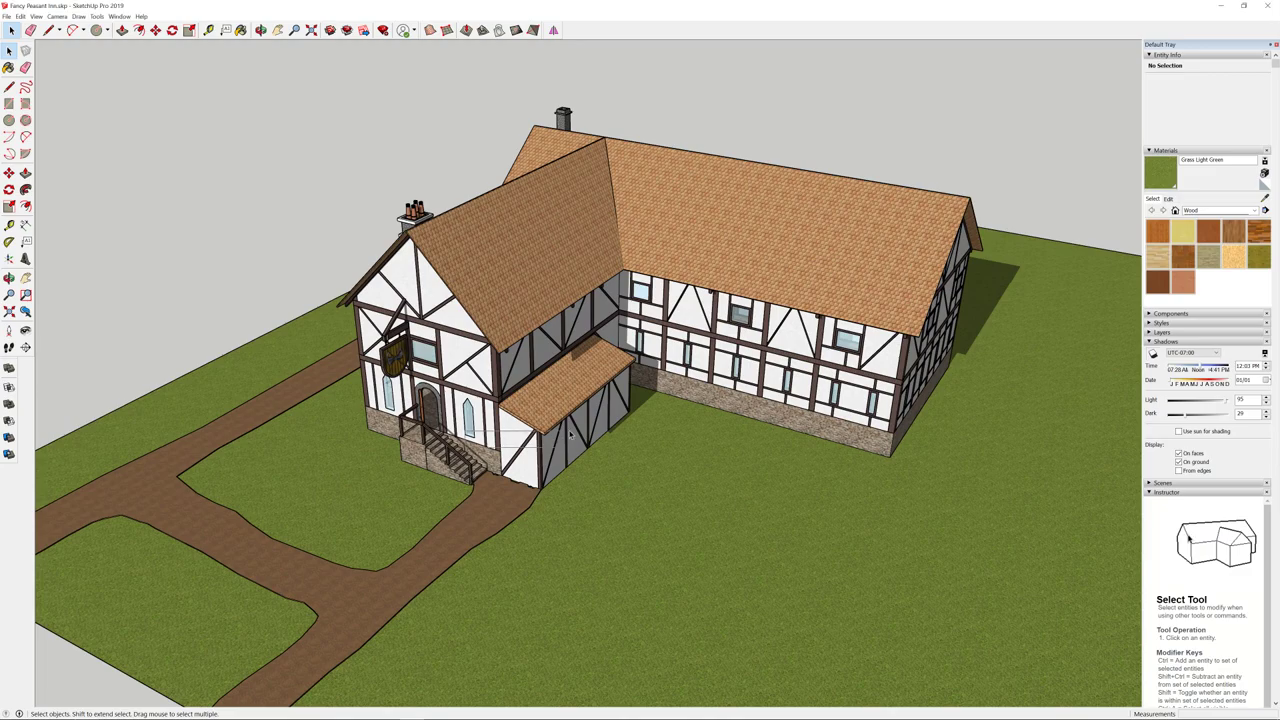
{"action": "middle_click_drag", "start_coordinate": [580, 395], "coordinate": [954, 339]}
{"action": "middle_click_drag", "start_coordinate": [480, 428], "coordinate": [424, 340]}
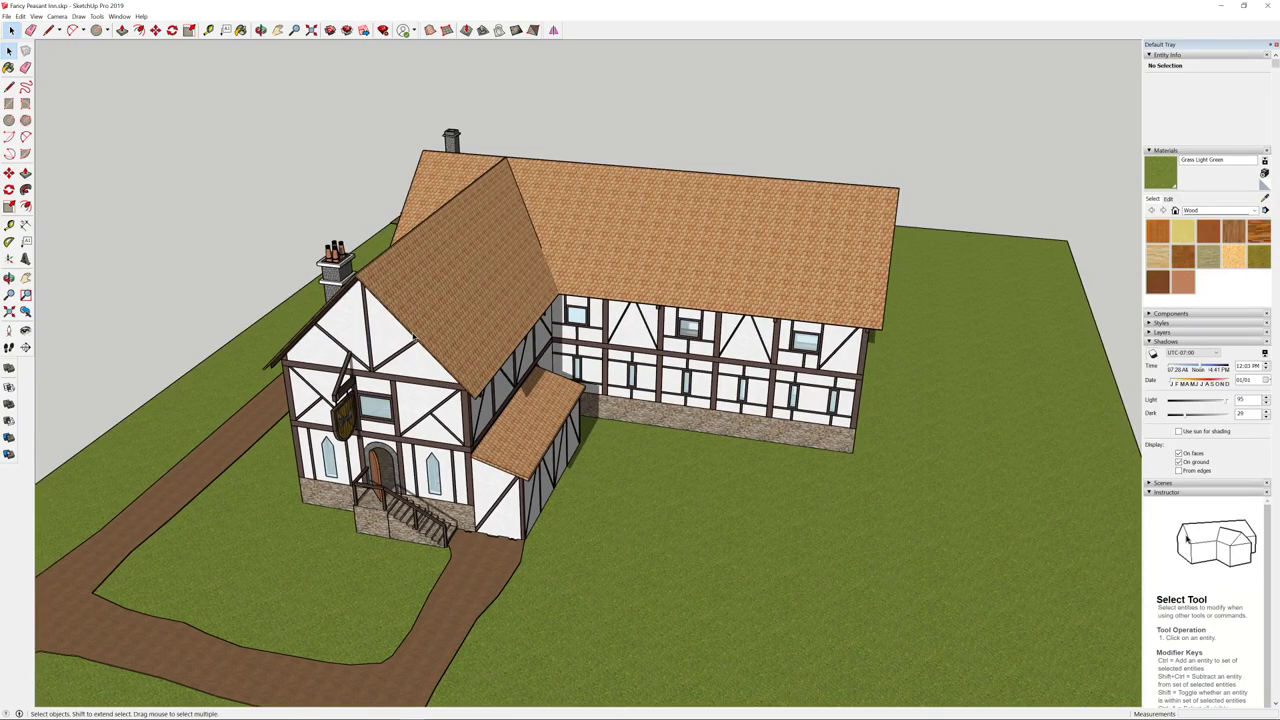
{"action": "scroll", "coordinate": [413, 337], "scroll_direction": "up", "scroll_amount": 3}
{"action": "scroll", "coordinate": [469, 283], "scroll_direction": "down", "scroll_amount": 1}
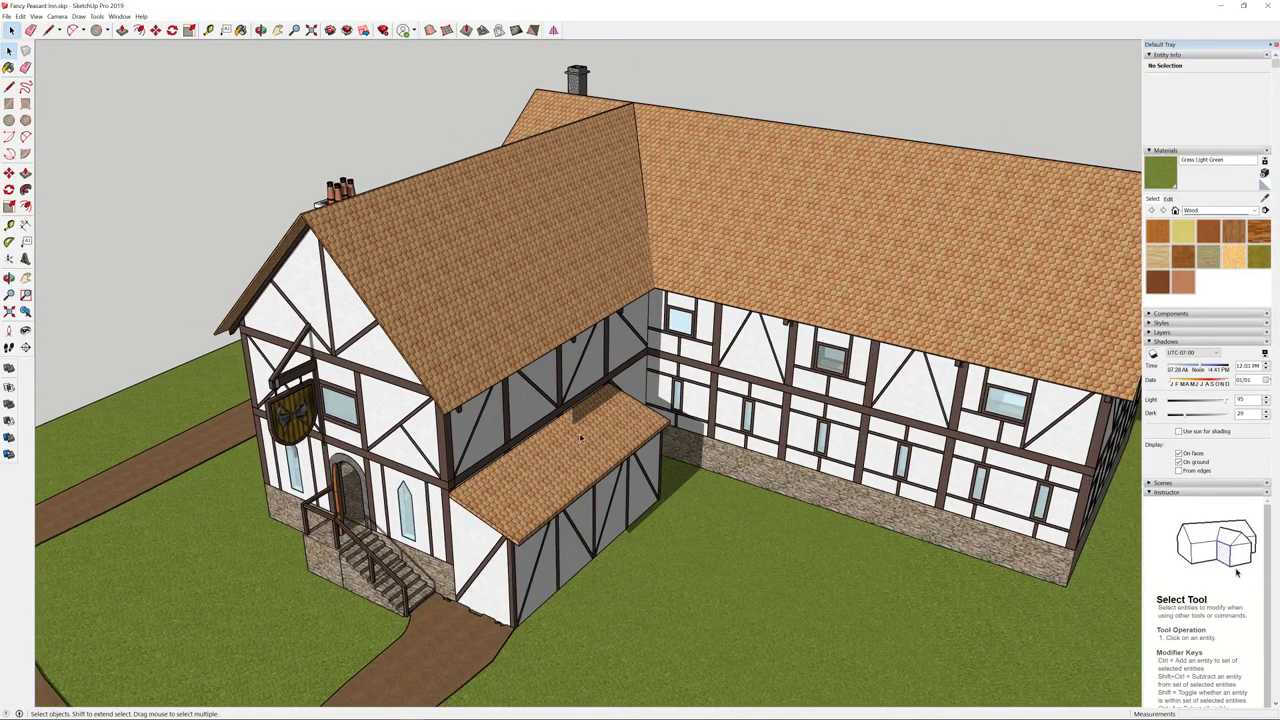
{"action": "scroll", "coordinate": [825, 513], "scroll_direction": "up", "scroll_amount": 4}
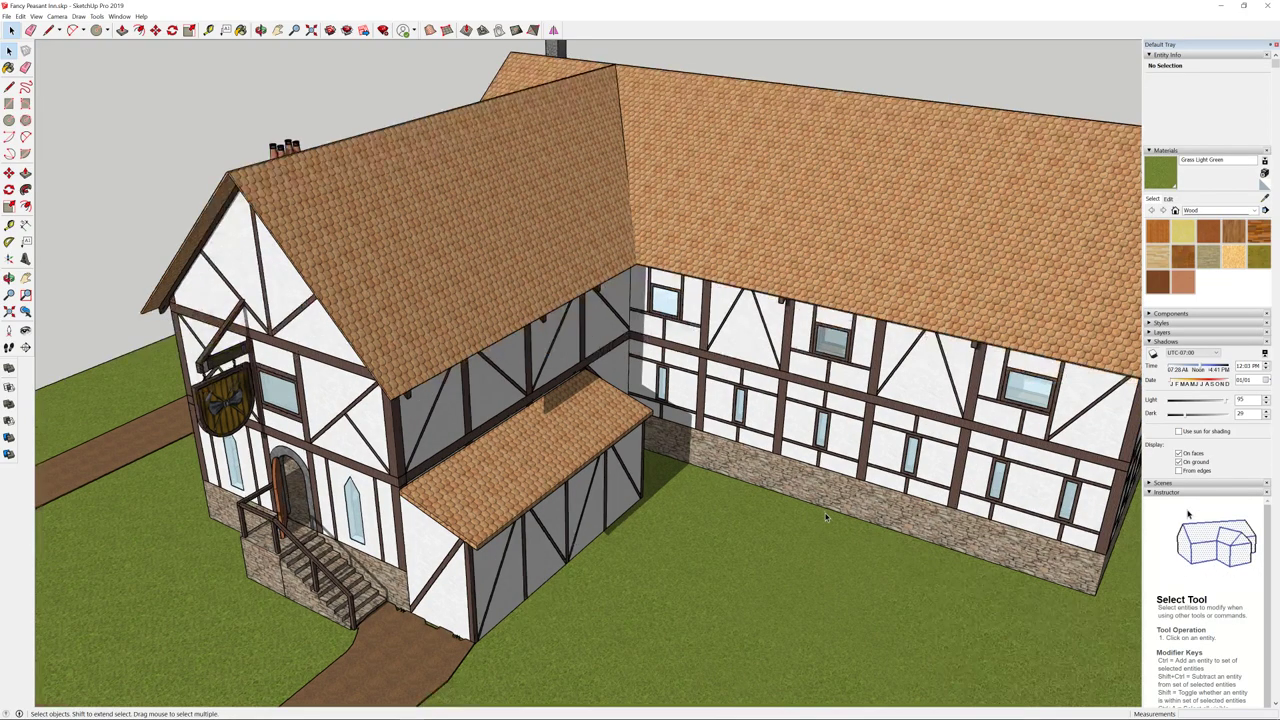
{"action": "scroll", "coordinate": [878, 440], "scroll_direction": "down", "scroll_amount": 5}
{"action": "scroll", "coordinate": [878, 438], "scroll_direction": "up", "scroll_amount": 5}
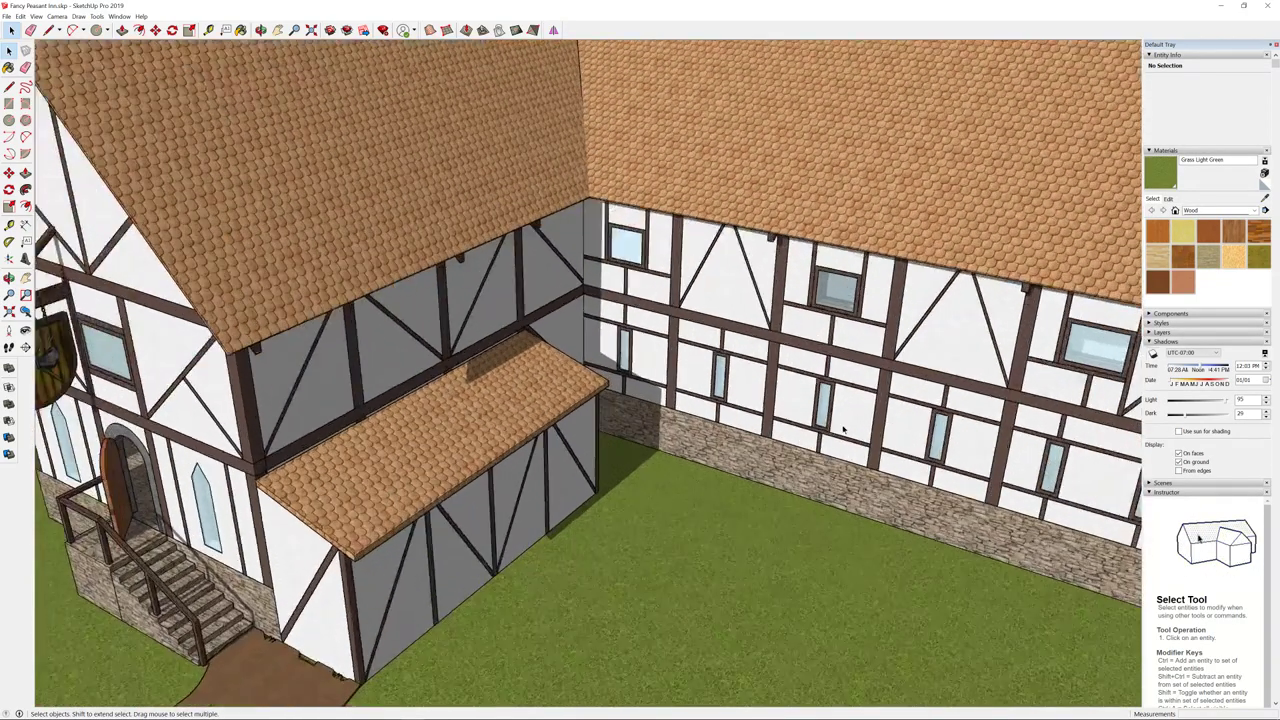
{"action": "scroll", "coordinate": [880, 437], "scroll_direction": "down", "scroll_amount": 3}
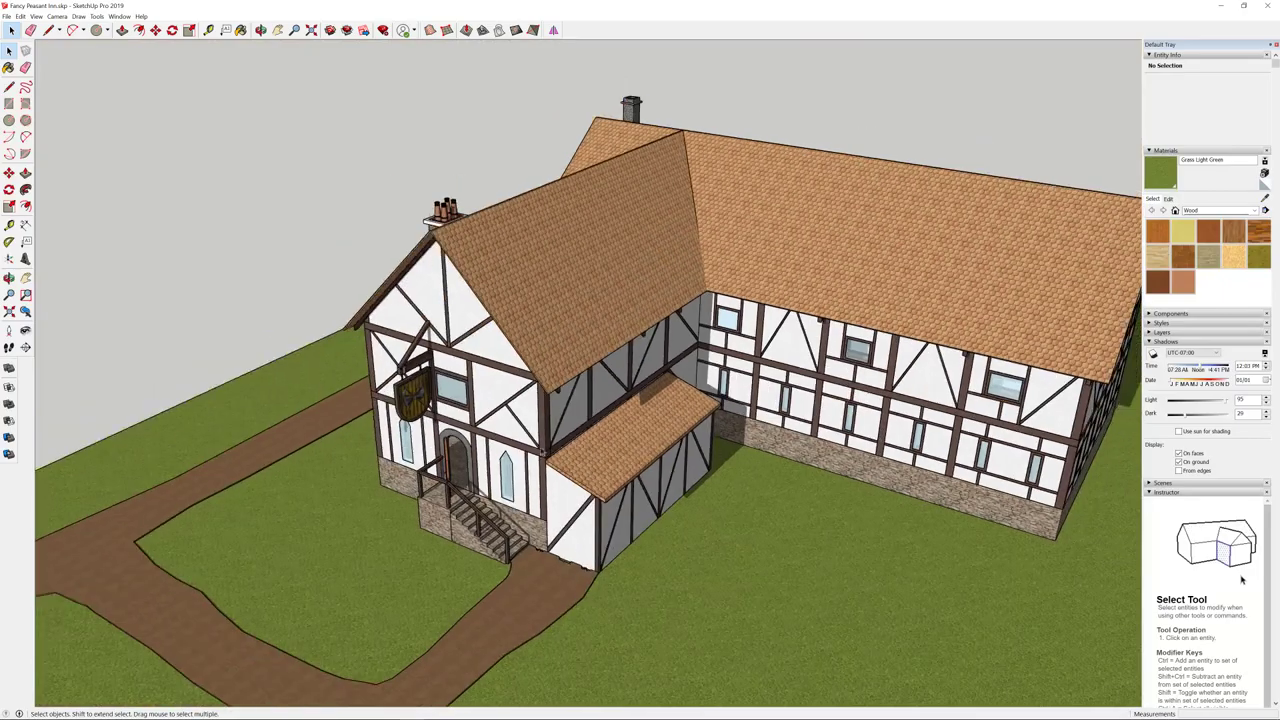
- Examine the hanging sign above the inn's front entrance up close and the surrounding facade
{"action": "middle_click_drag", "start_coordinate": [500, 400], "coordinate": [600, 408]}
{"action": "scroll", "coordinate": [560, 408], "scroll_direction": "up", "scroll_amount": 8}
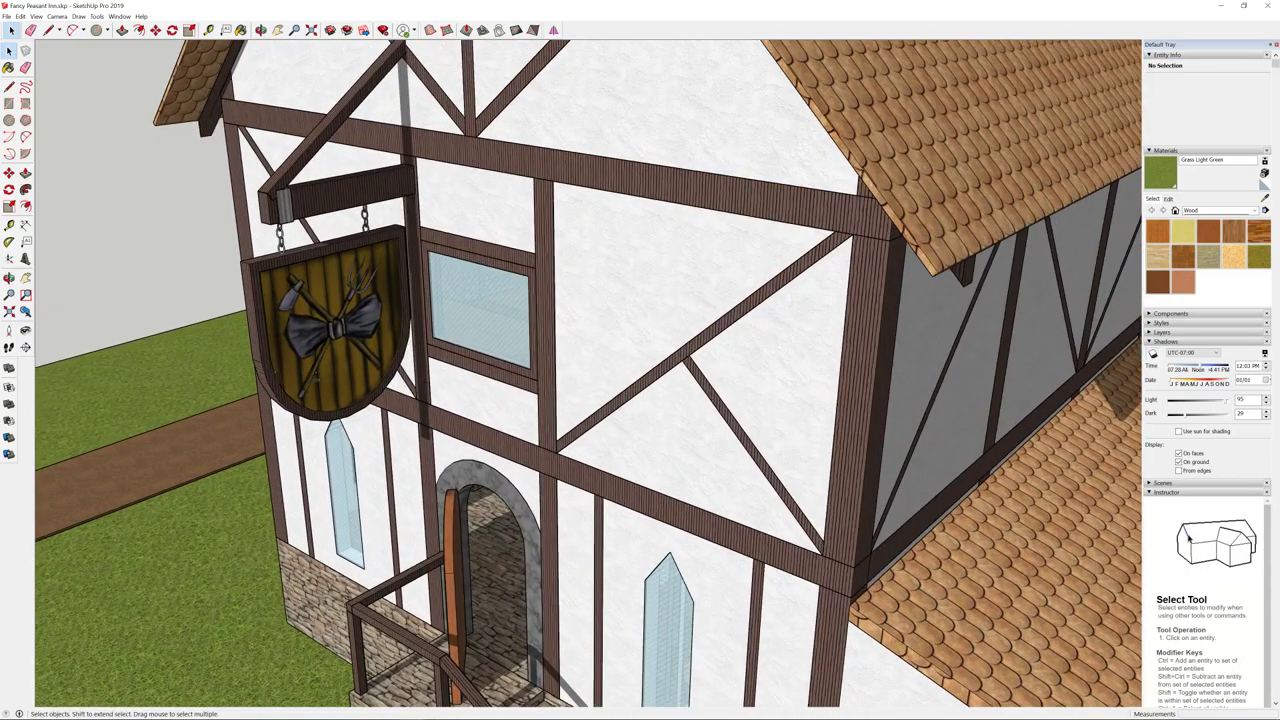
{"action": "middle_click_drag", "start_coordinate": [400, 376], "coordinate": [341, 356]}
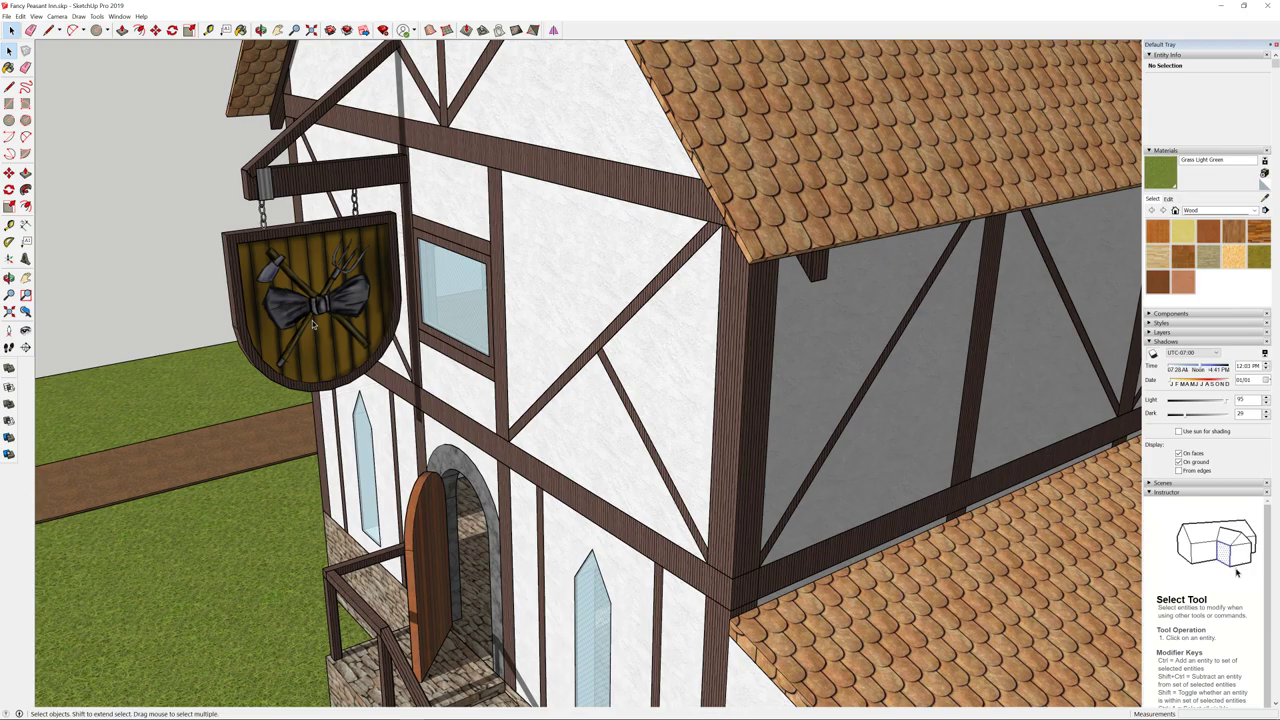
{"action": "middle_click_drag", "start_coordinate": [312, 320], "coordinate": [578, 366]}
{"action": "scroll", "coordinate": [580, 368], "scroll_direction": "down", "scroll_amount": 6}
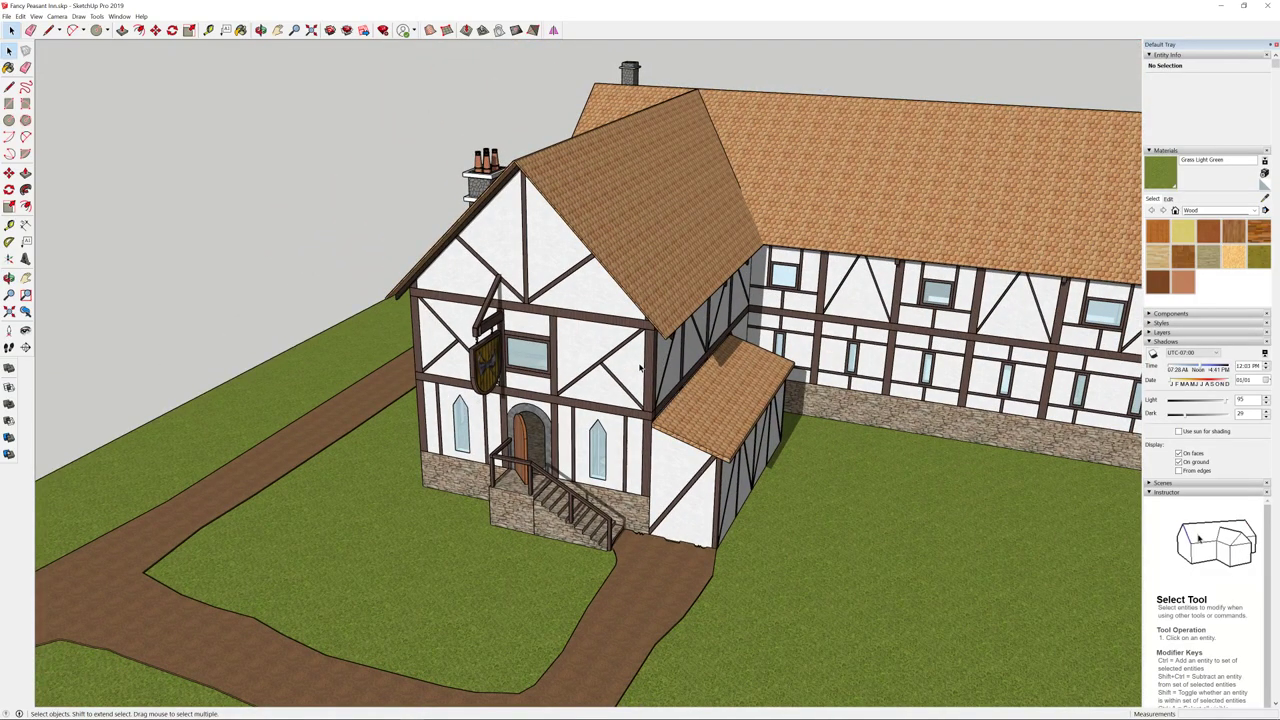
{"action": "scroll", "coordinate": [641, 368], "scroll_direction": "down", "scroll_amount": 3}
{"action": "scroll", "coordinate": [460, 366], "scroll_direction": "up", "scroll_amount": 3}
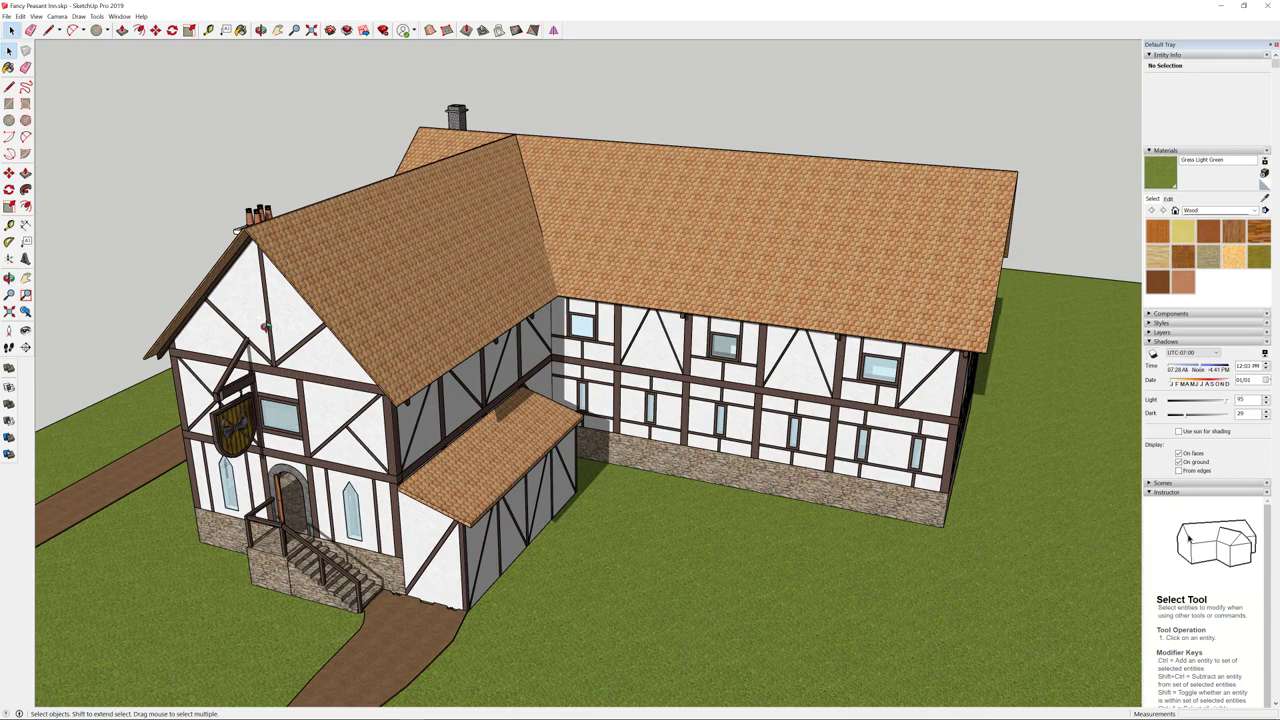
- Hide the tiled roof covering of the entrance wing around the large chimney
{"action": "middle_click_drag", "start_coordinate": [265, 325], "coordinate": [572, 415]}
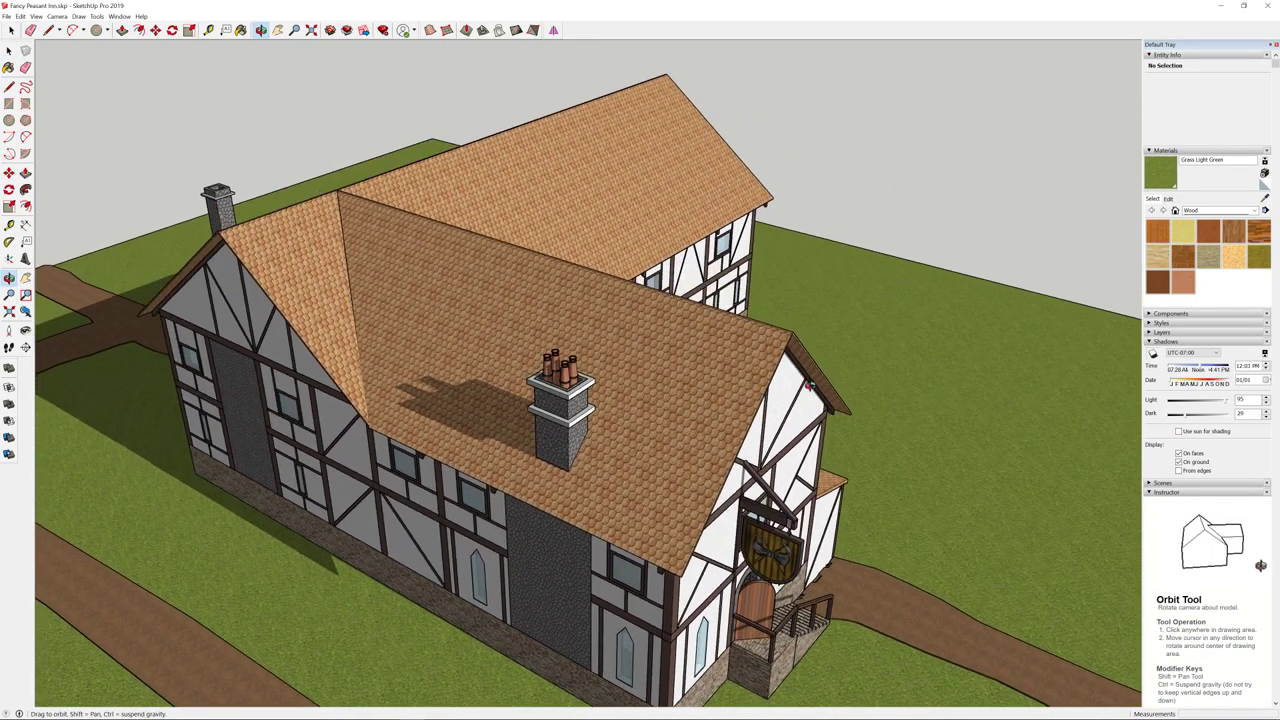
{"action": "middle_click_drag", "start_coordinate": [498, 437], "coordinate": [507, 381]}
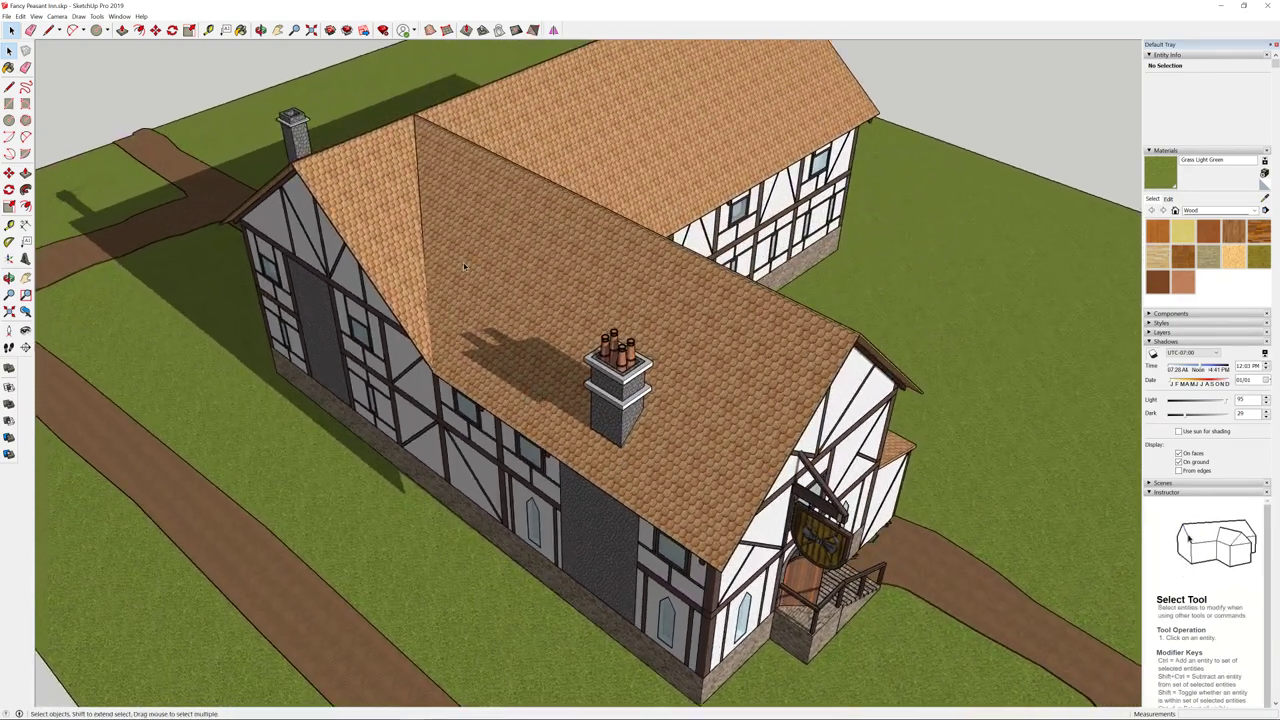
{"action": "left_click", "coordinate": [660, 295]}
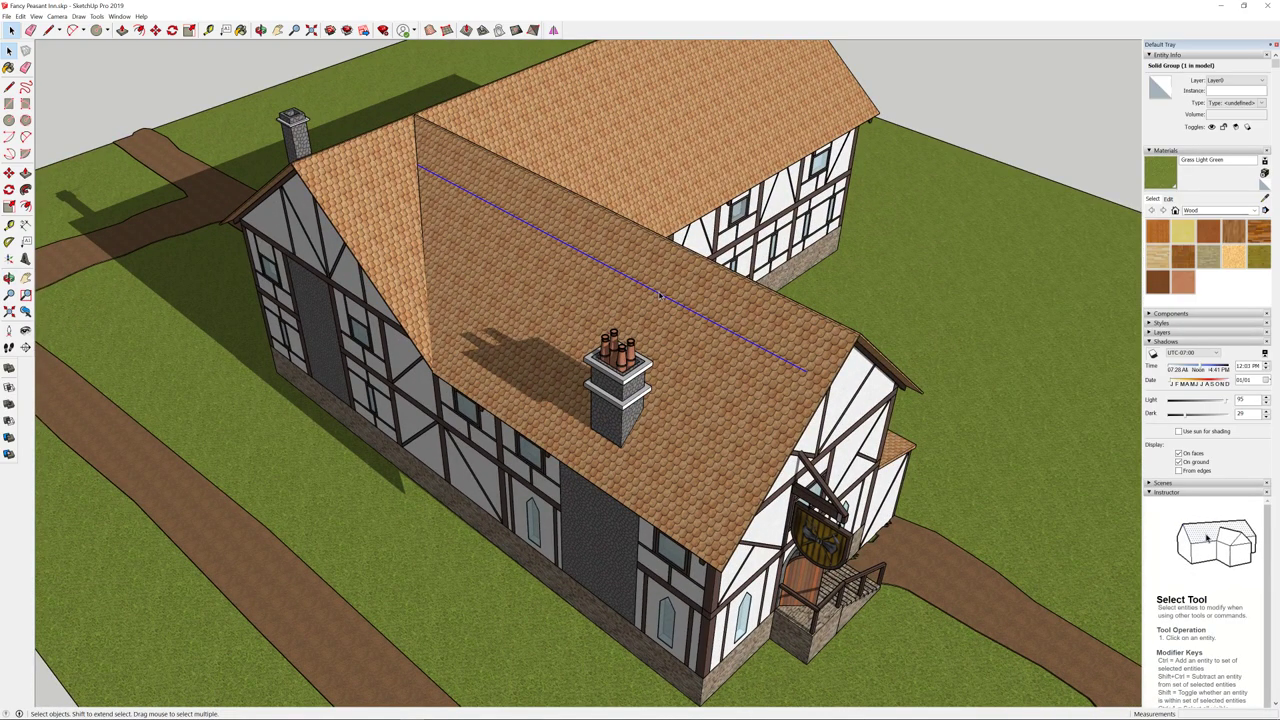
{"action": "right_click", "coordinate": [737, 288]}
{"action": "left_click", "coordinate": [756, 314]}
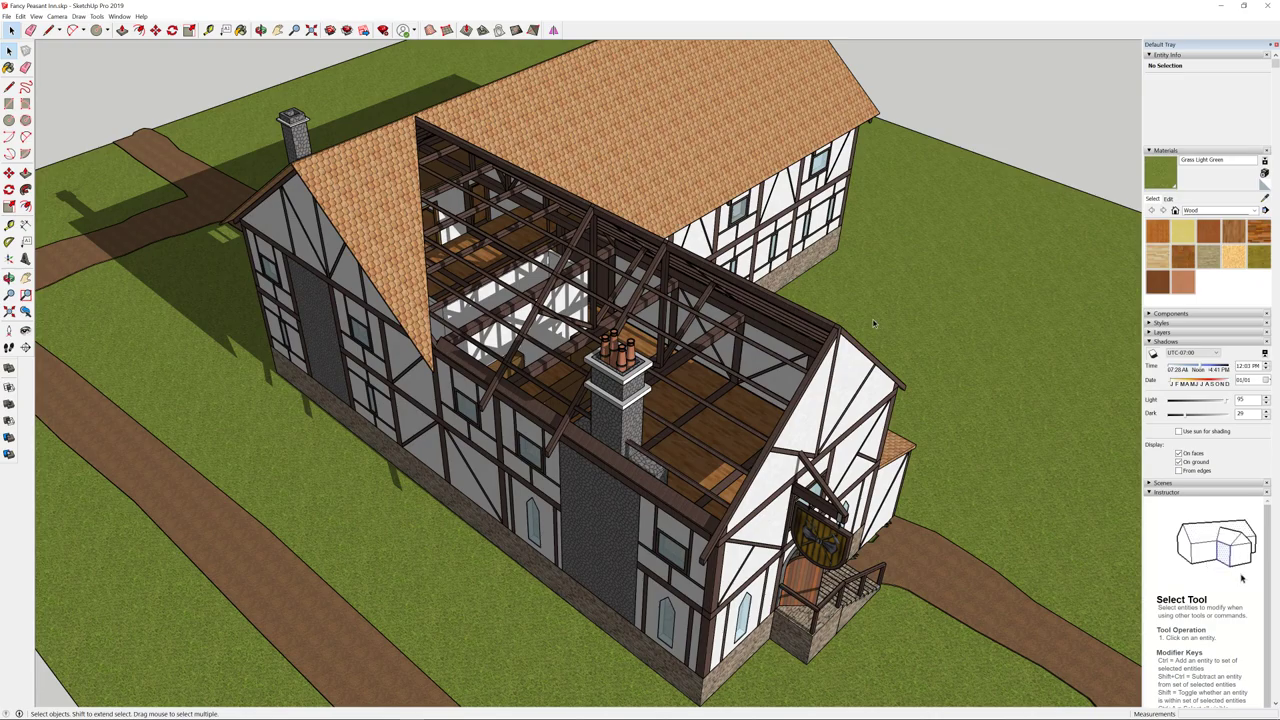
- Examine the exposed timber roof framing and the upper-floor interior around the entrance wing's large chimney
{"action": "scroll", "coordinate": [487, 355], "scroll_direction": "up", "scroll_amount": 5}
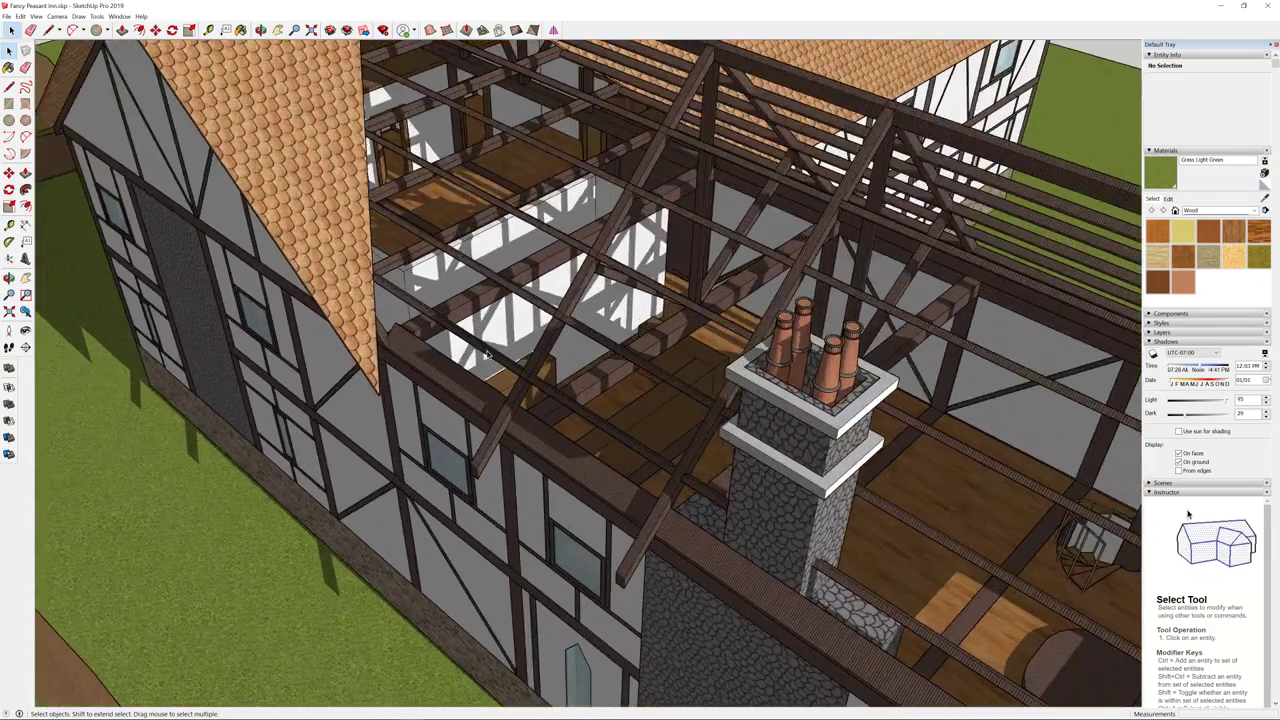
{"action": "middle_click_drag", "start_coordinate": [487, 355], "coordinate": [758, 279]}
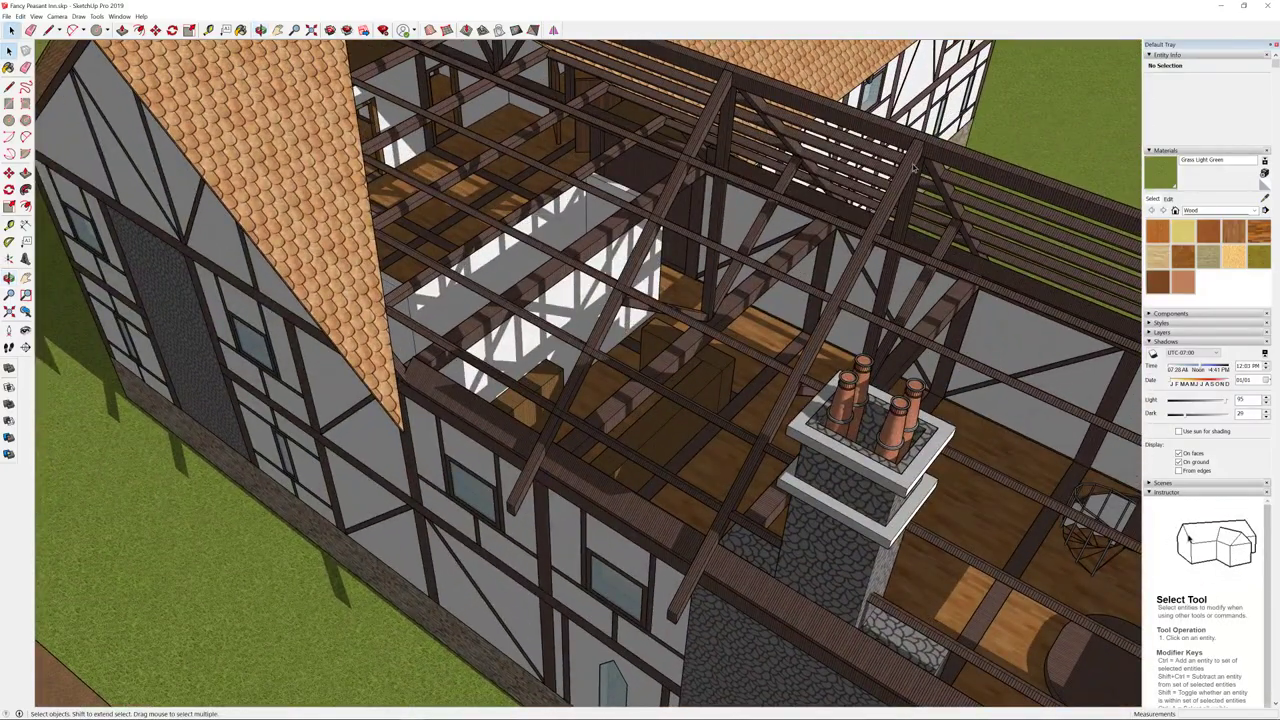
{"action": "scroll", "coordinate": [811, 118], "scroll_direction": "up", "scroll_amount": 2}
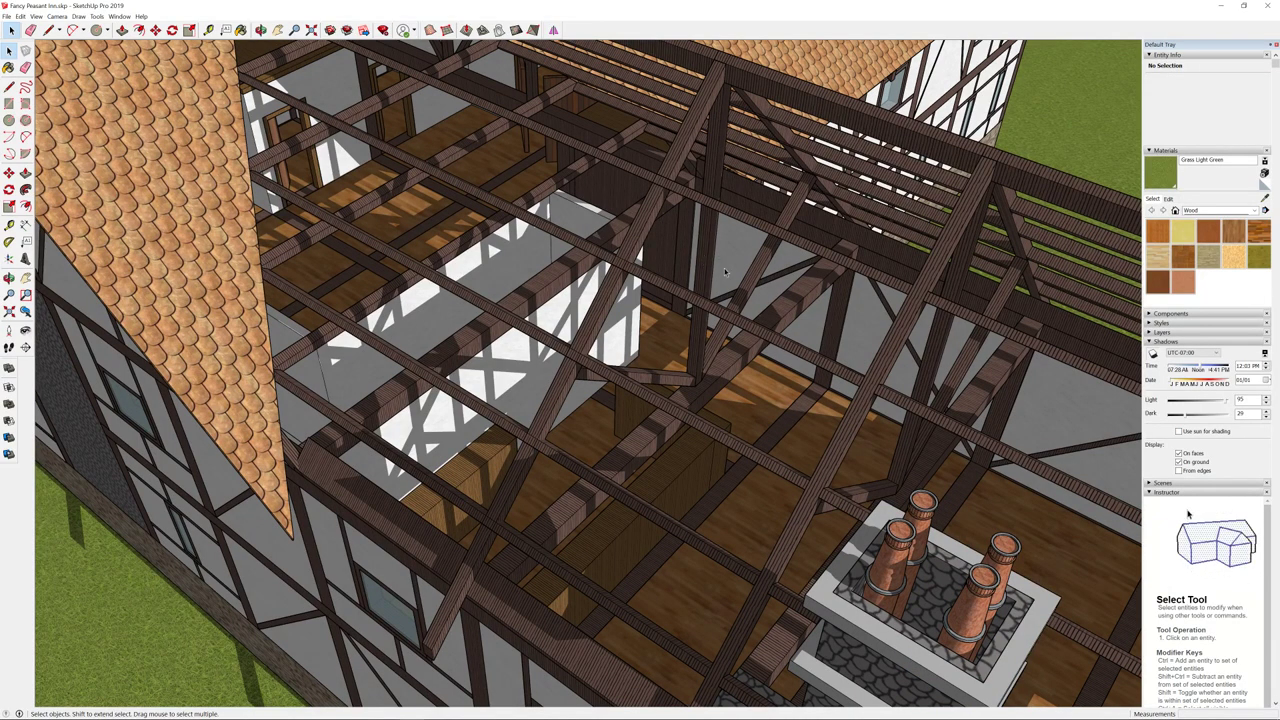
{"action": "scroll", "coordinate": [775, 303], "scroll_direction": "up", "scroll_amount": 3}
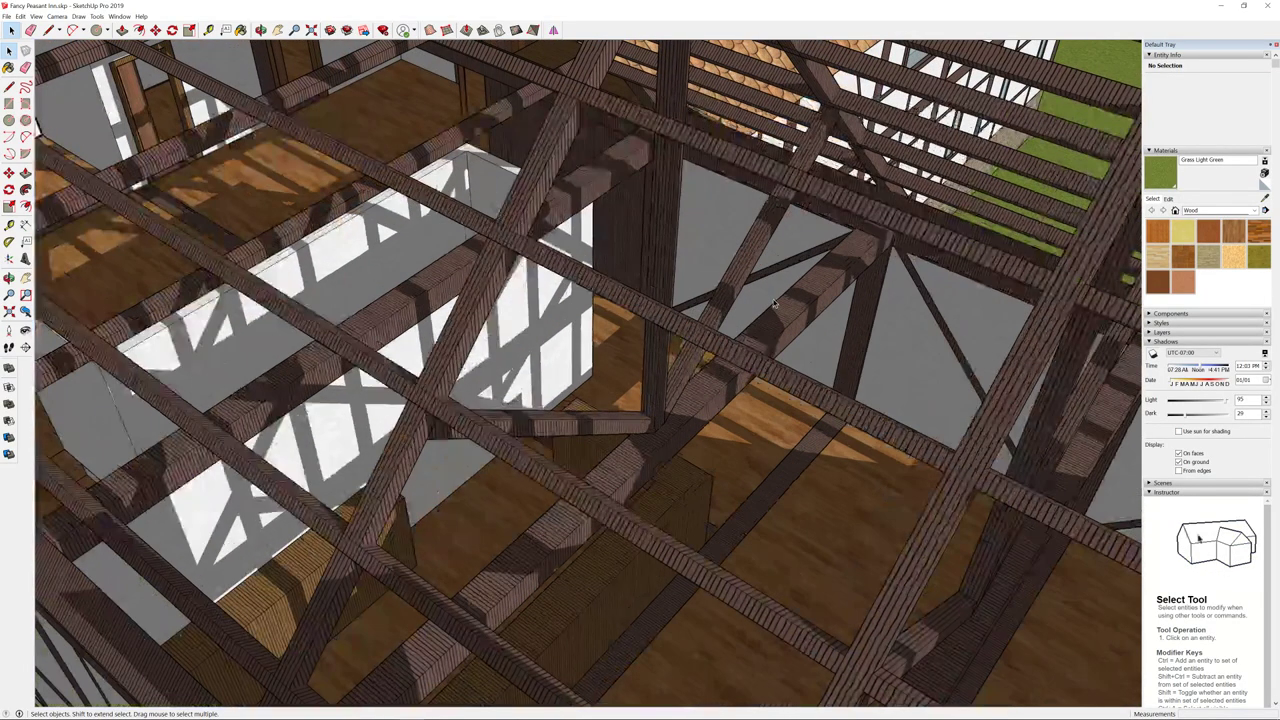
{"action": "scroll", "coordinate": [774, 303], "scroll_direction": "down", "scroll_amount": 3}
{"action": "scroll", "coordinate": [774, 303], "scroll_direction": "down", "scroll_amount": 2}
{"action": "middle_click_drag", "start_coordinate": [778, 303], "coordinate": [664, 261]}
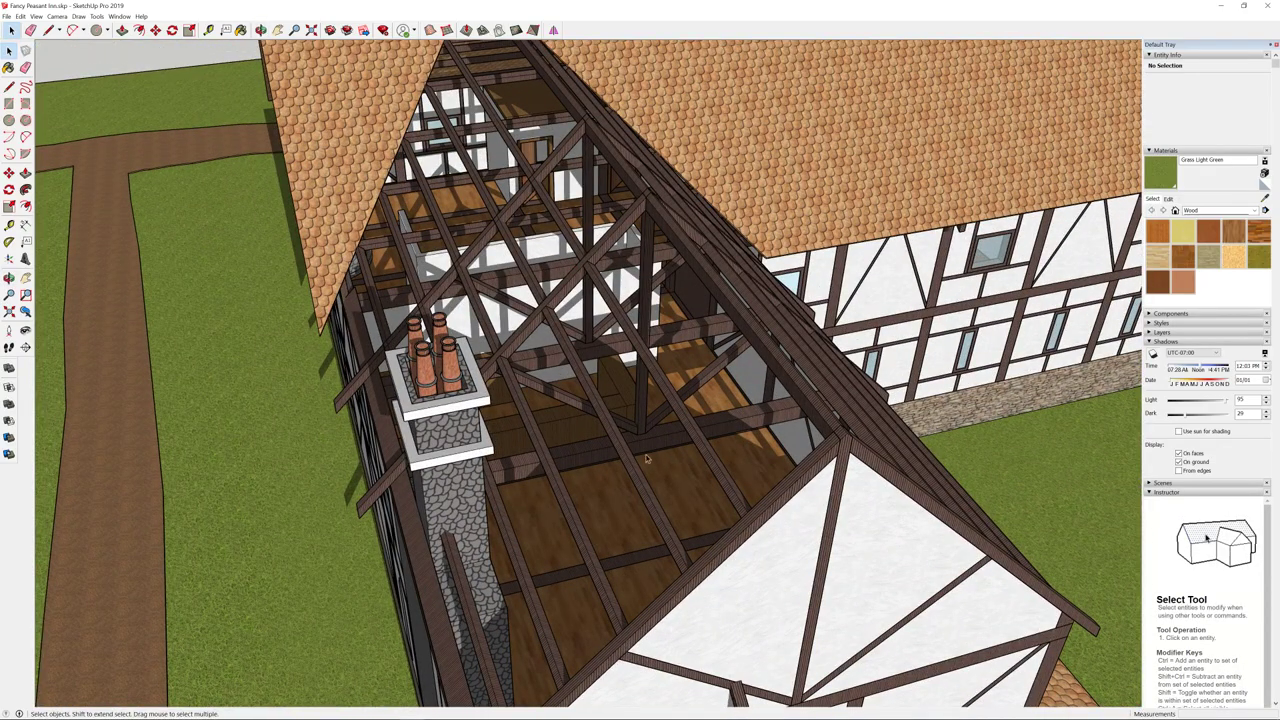
{"action": "middle_click_drag", "start_coordinate": [608, 367], "coordinate": [625, 452]}
{"action": "scroll", "coordinate": [620, 454], "scroll_direction": "up", "scroll_amount": 3}
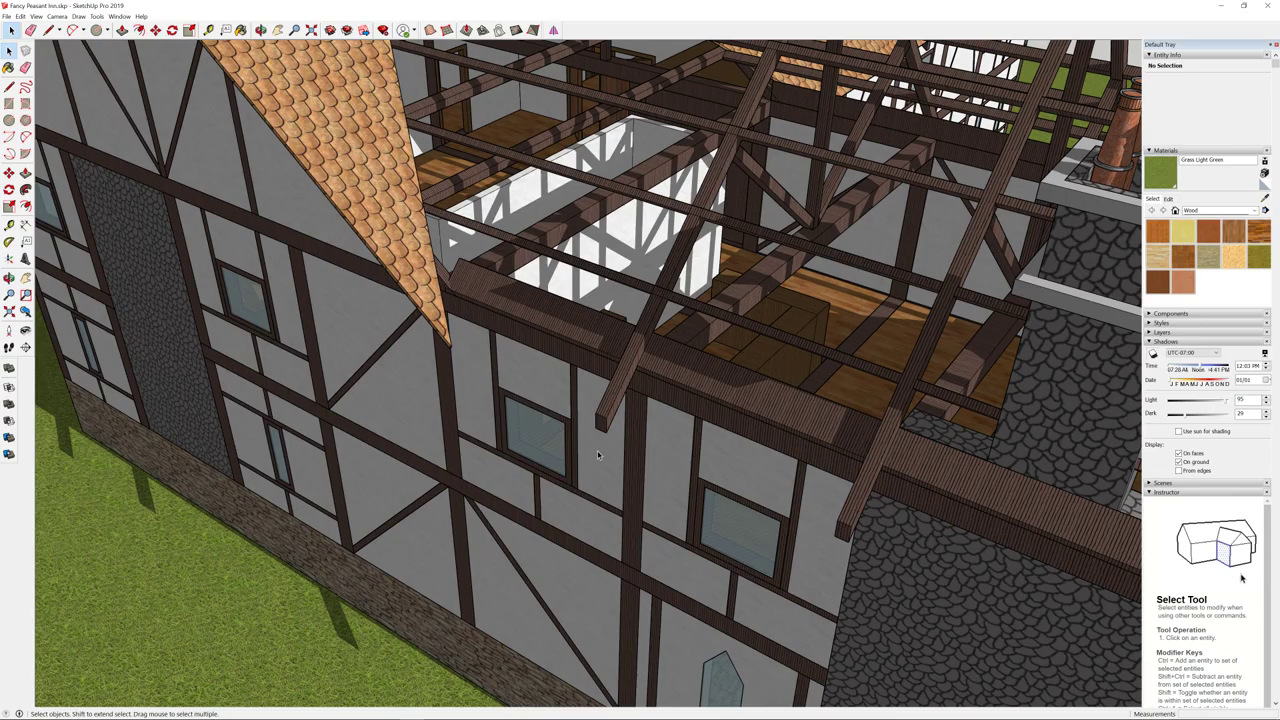
{"action": "scroll", "coordinate": [598, 455], "scroll_direction": "down", "scroll_amount": 2}
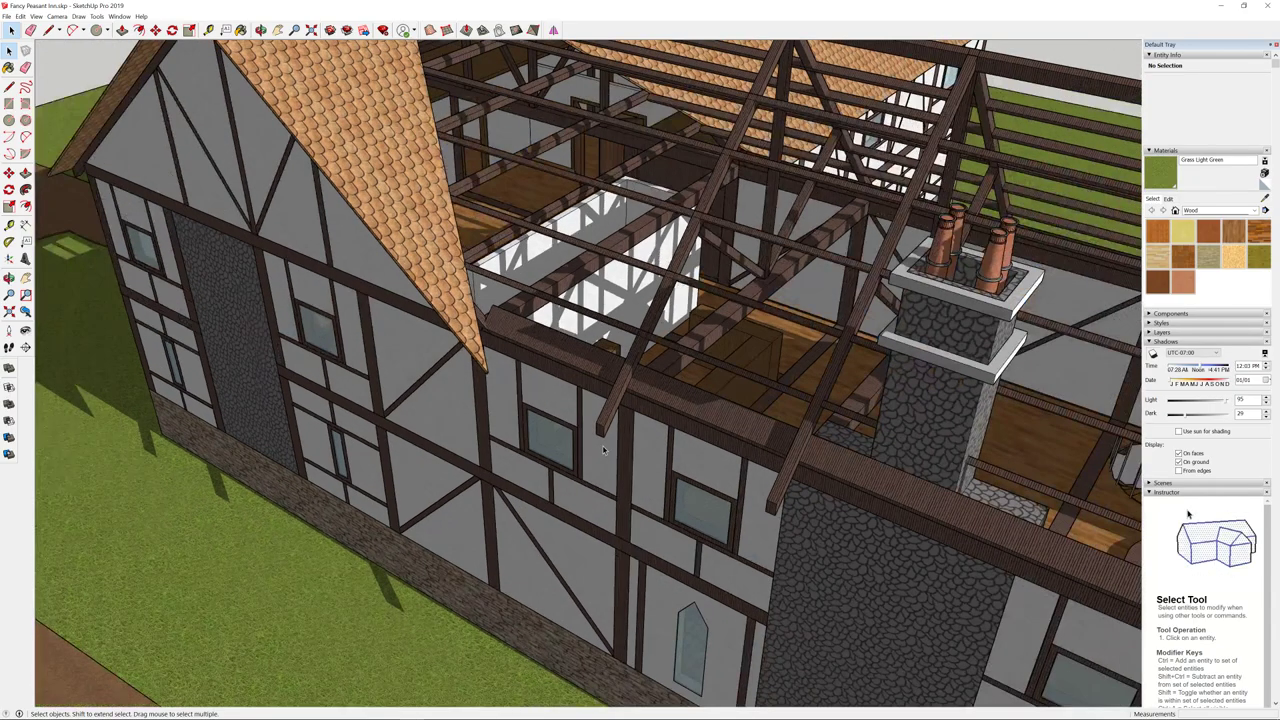
{"action": "middle_click_drag", "start_coordinate": [603, 450], "coordinate": [567, 400]}
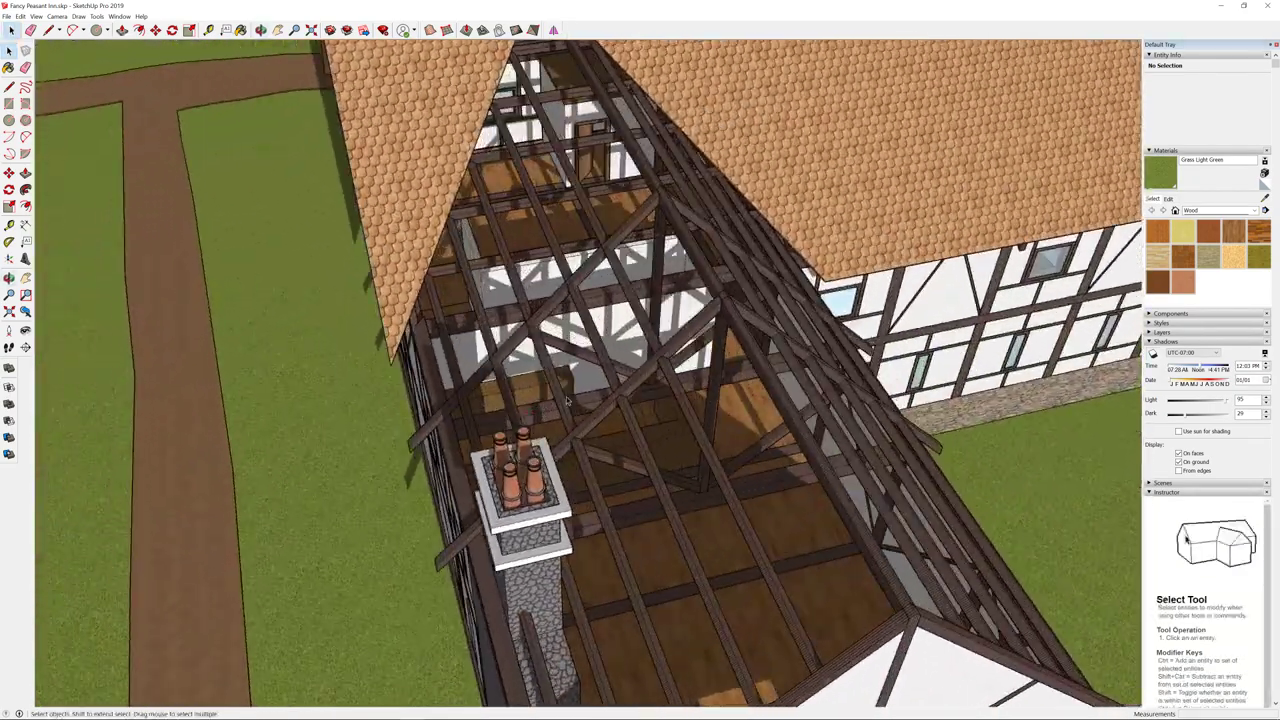
- Hide the tiled roof covering of the long main wing
{"action": "scroll", "coordinate": [567, 400], "scroll_direction": "down", "scroll_amount": 2}
{"action": "middle_click_drag", "start_coordinate": [755, 200], "coordinate": [706, 283]}
{"action": "left_click", "coordinate": [706, 283]}
{"action": "right_click", "coordinate": [706, 283]}
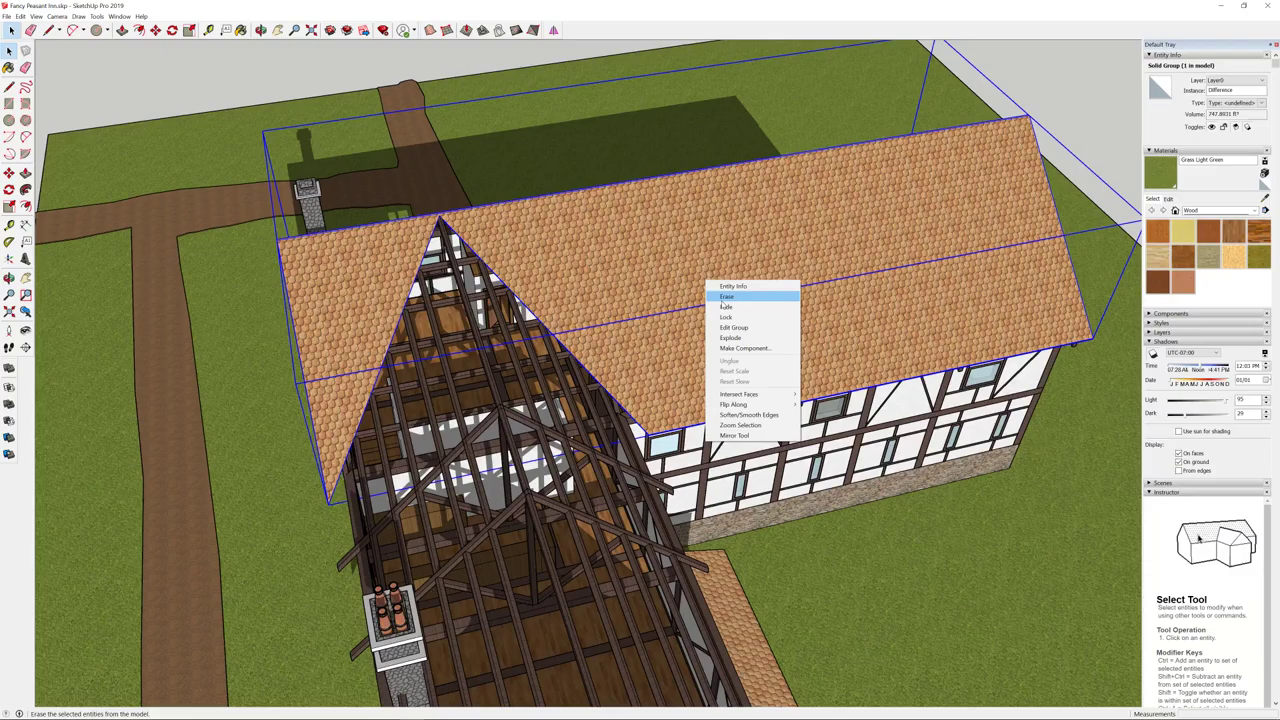
{"action": "left_click", "coordinate": [724, 306]}
- Display hidden geometry, select everything in the model and unhide the tiled roof coverings over both wings
{"action": "middle_click_drag", "start_coordinate": [480, 400], "coordinate": [676, 334]}
{"action": "middle_click_drag", "start_coordinate": [545, 440], "coordinate": [177, 226]}
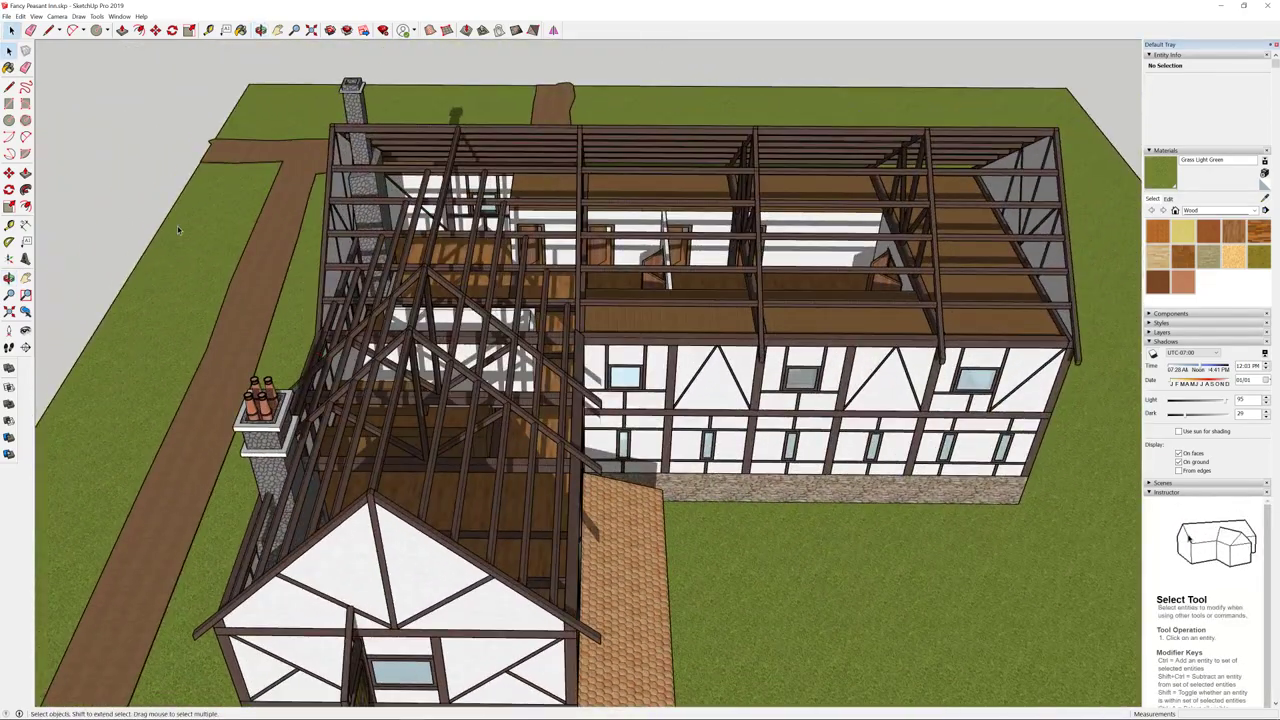
{"action": "scroll", "coordinate": [177, 226], "scroll_direction": "down", "scroll_amount": 2}
{"action": "middle_click_drag", "start_coordinate": [525, 322], "coordinate": [429, 326]}
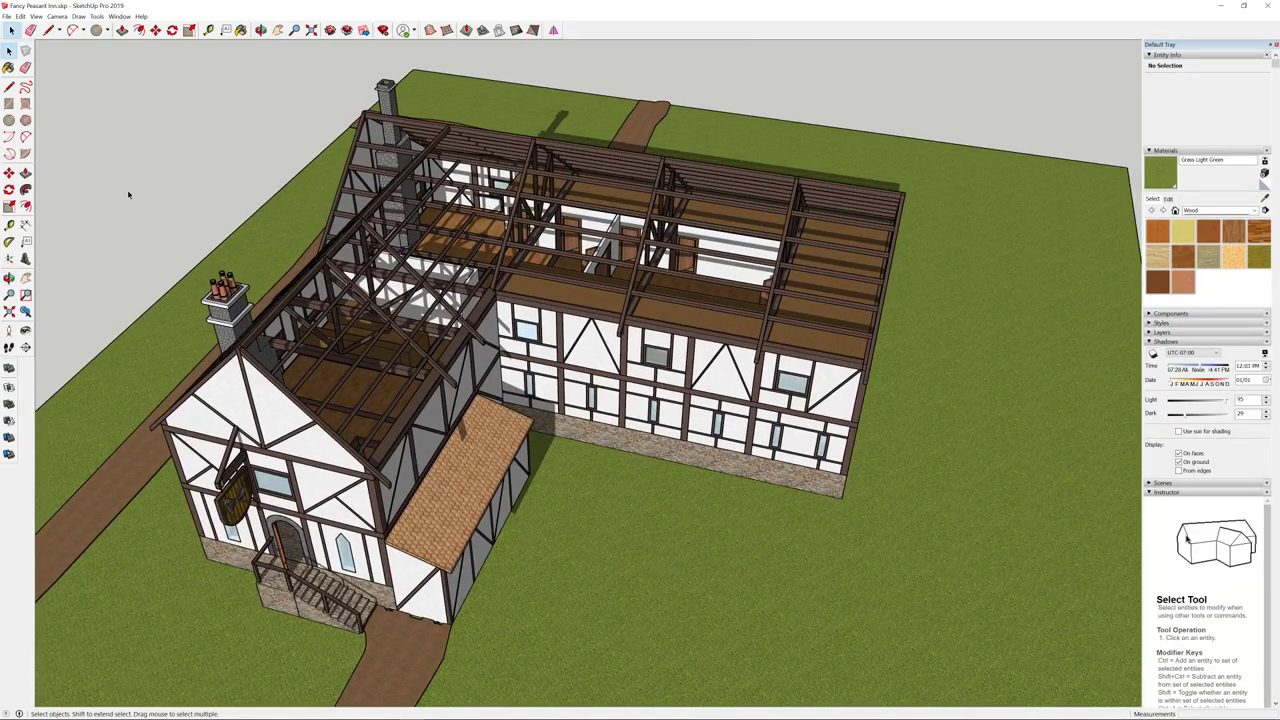
{"action": "left_click", "coordinate": [37, 17]}
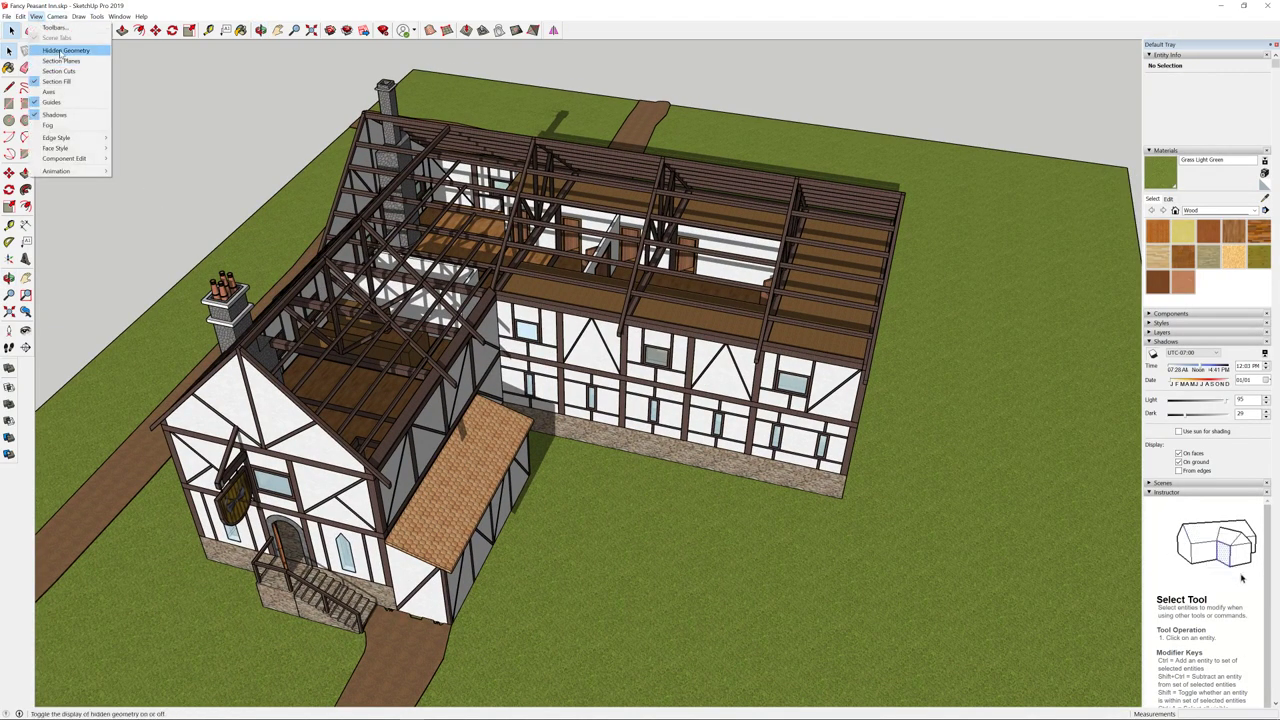
{"action": "left_click", "coordinate": [60, 51]}
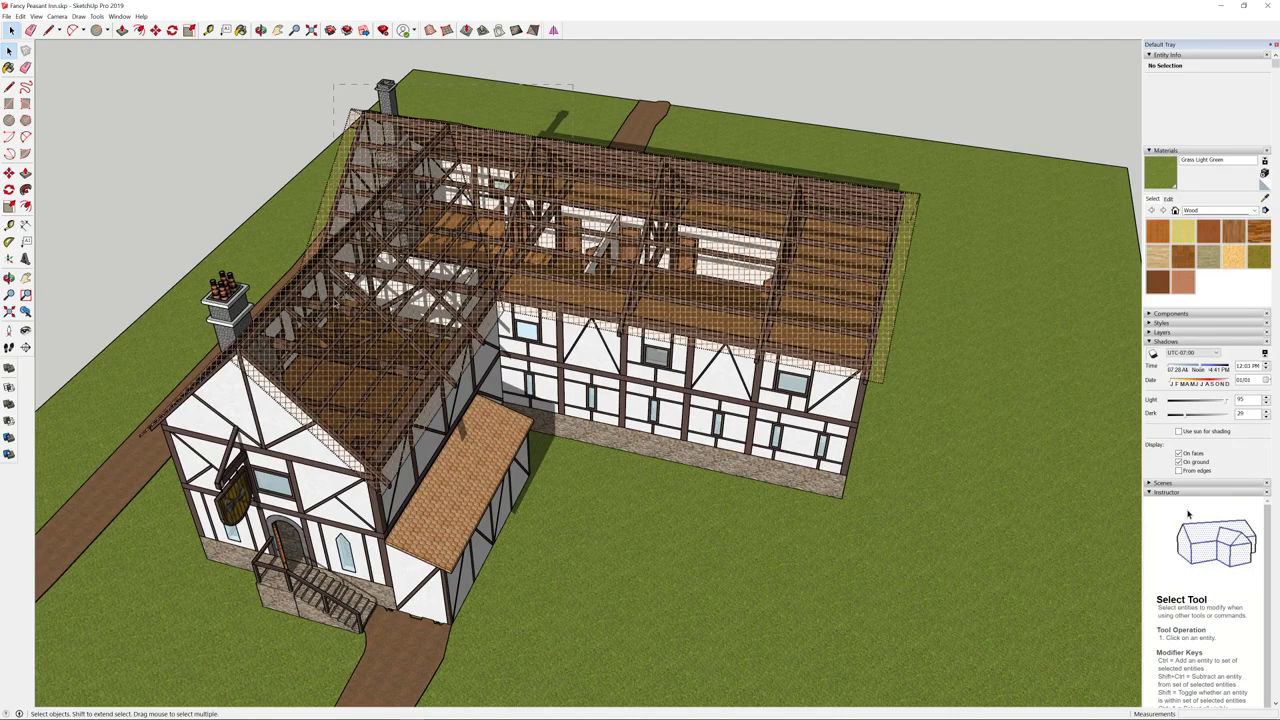
{"action": "key", "text": "ctrl+a"}
{"action": "right_click", "coordinate": [494, 220]}
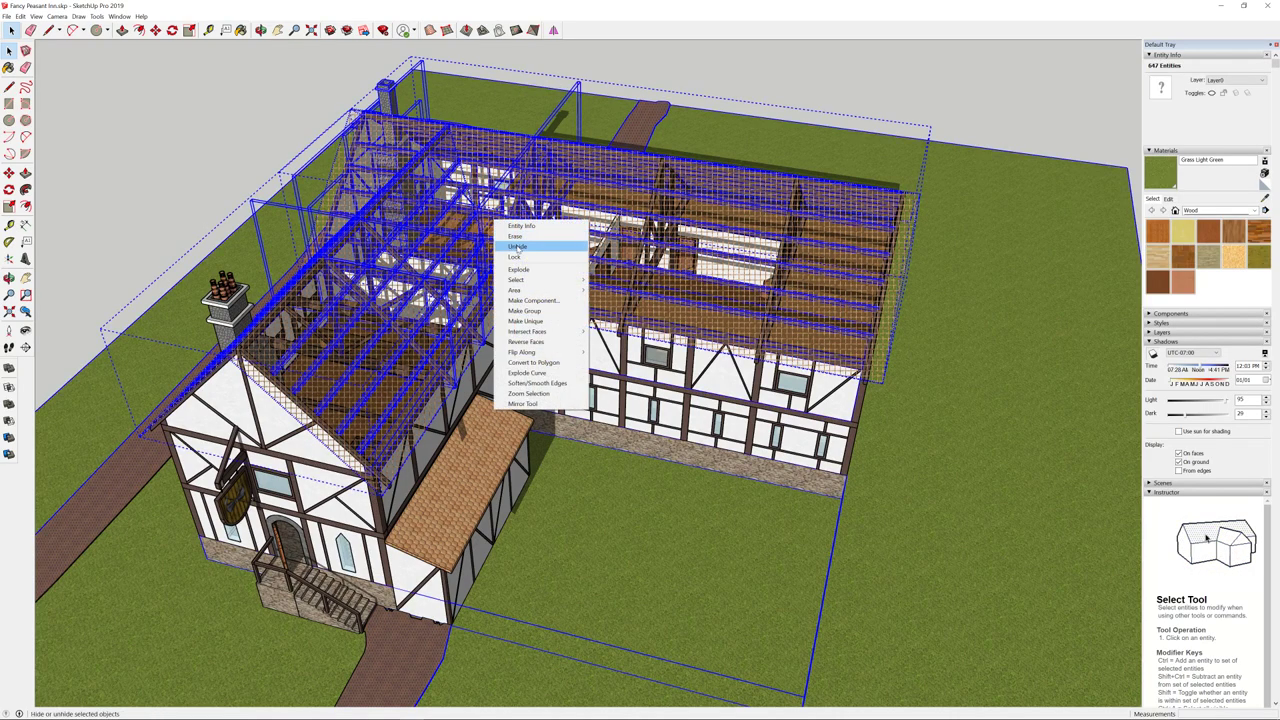
{"action": "left_click", "coordinate": [517, 247]}
{"action": "left_click", "coordinate": [140, 104]}
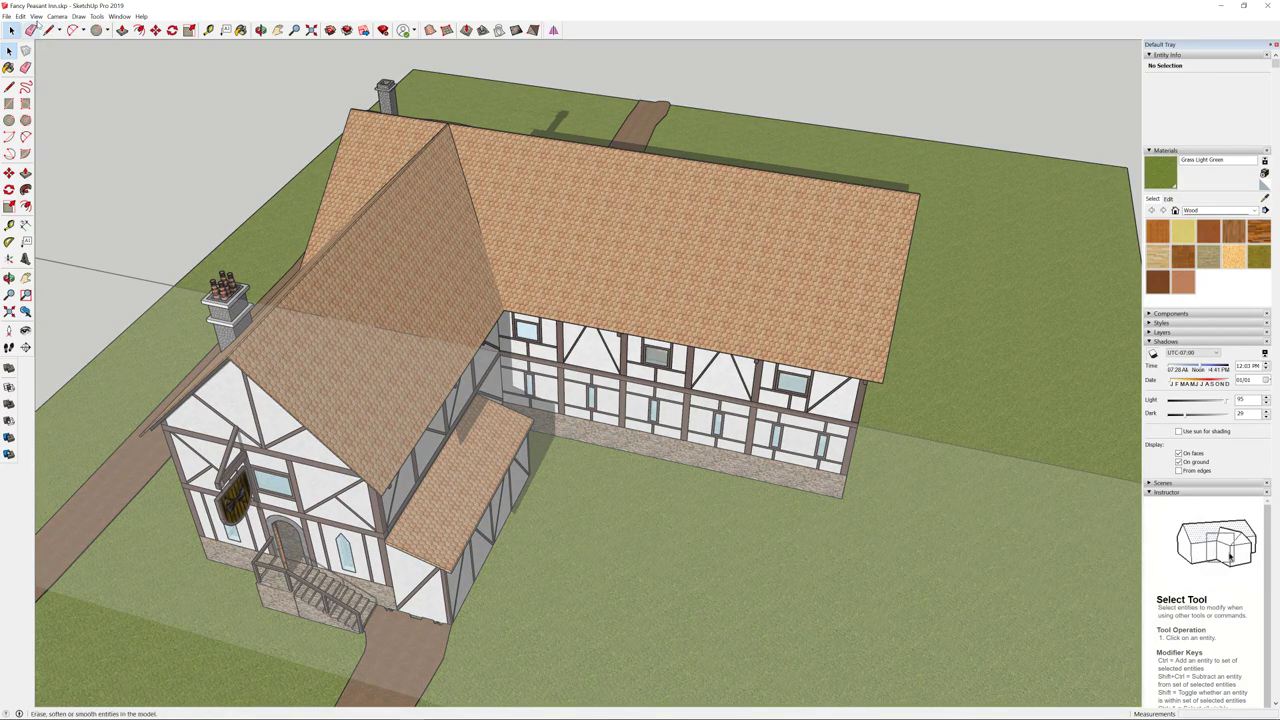
- Turn on section planes and section cuts, and make the vertical plane Section 1 the active cut
{"action": "left_click", "coordinate": [36, 18]}
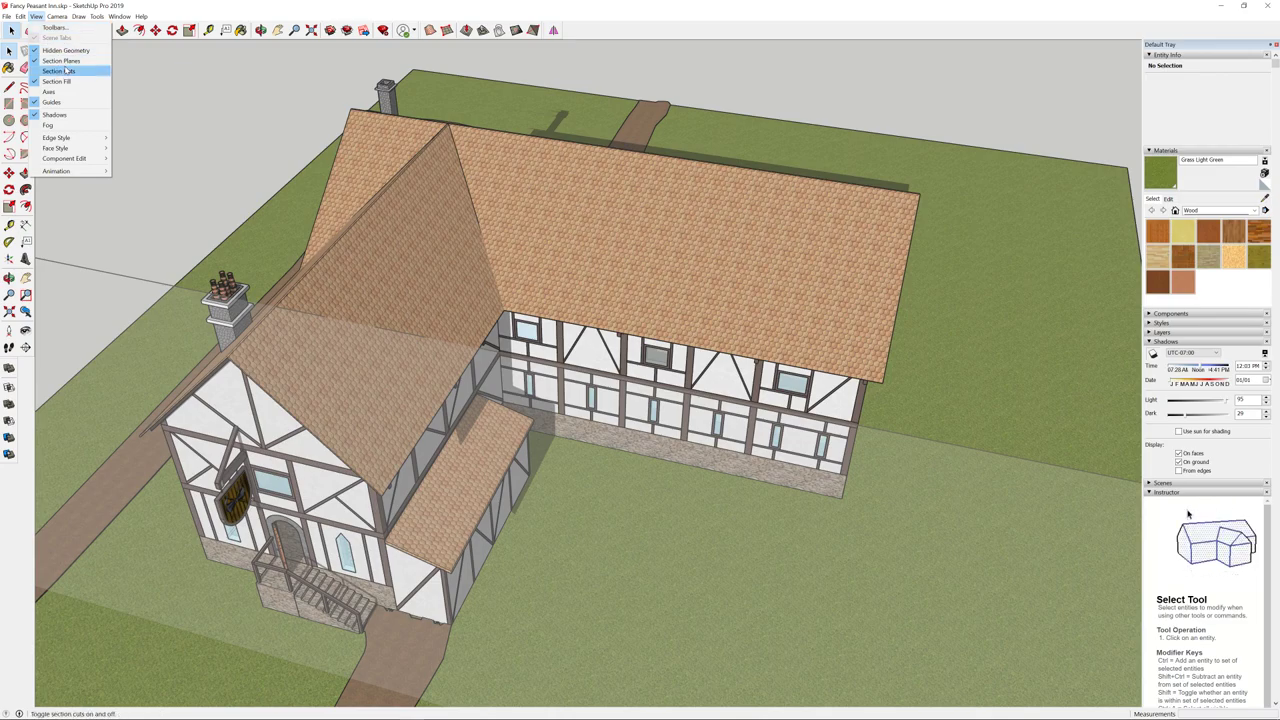
{"action": "left_click", "coordinate": [63, 71]}
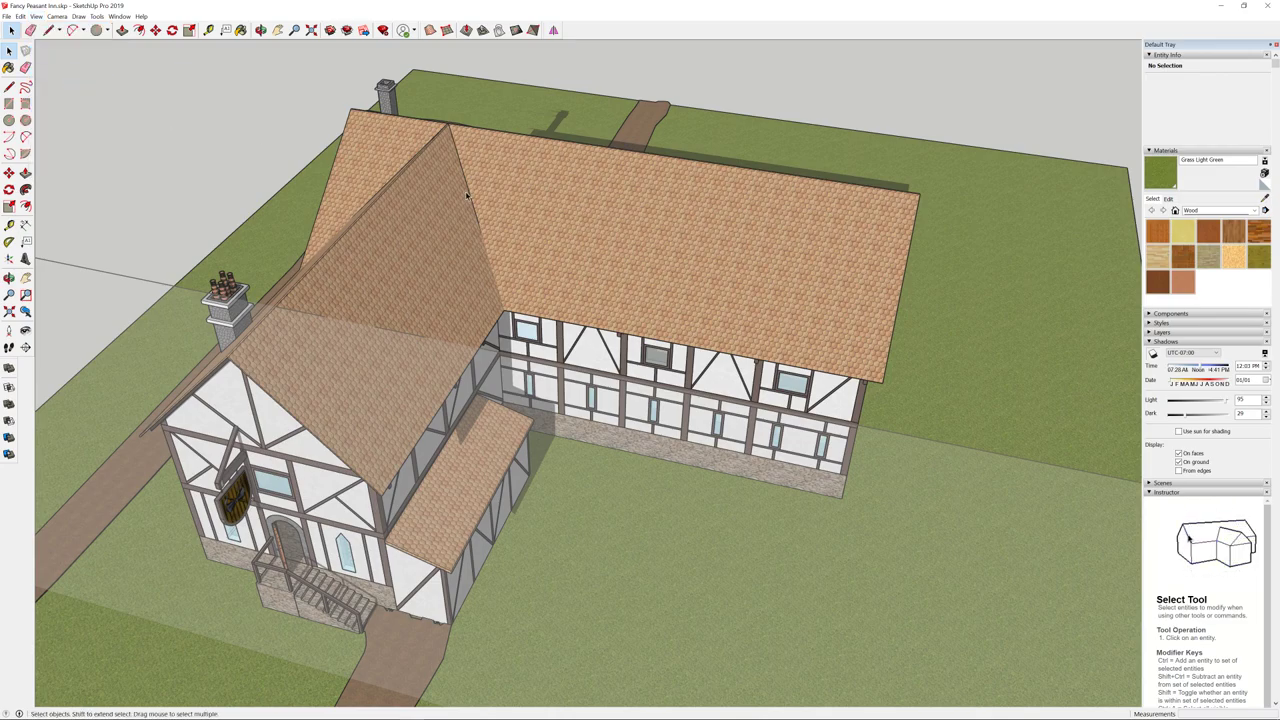
{"action": "scroll", "coordinate": [466, 195], "scroll_direction": "down", "scroll_amount": 8}
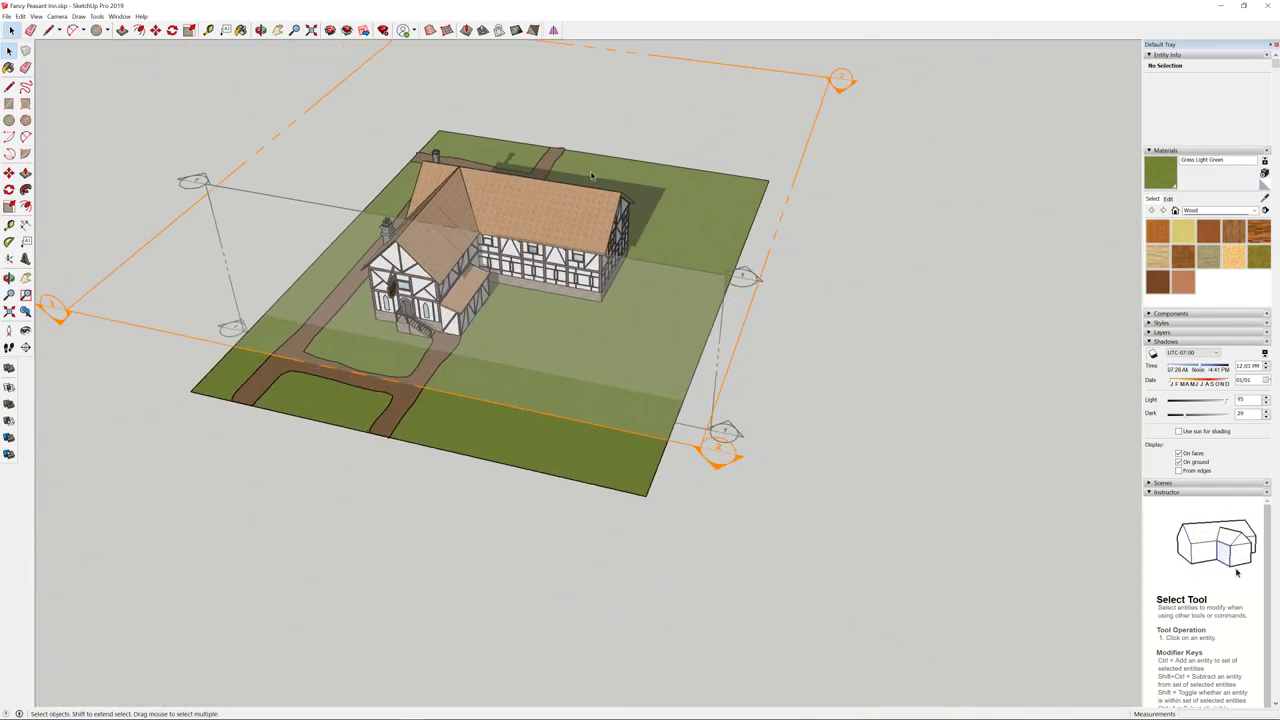
{"action": "middle_click_drag", "start_coordinate": [591, 176], "coordinate": [357, 120]}
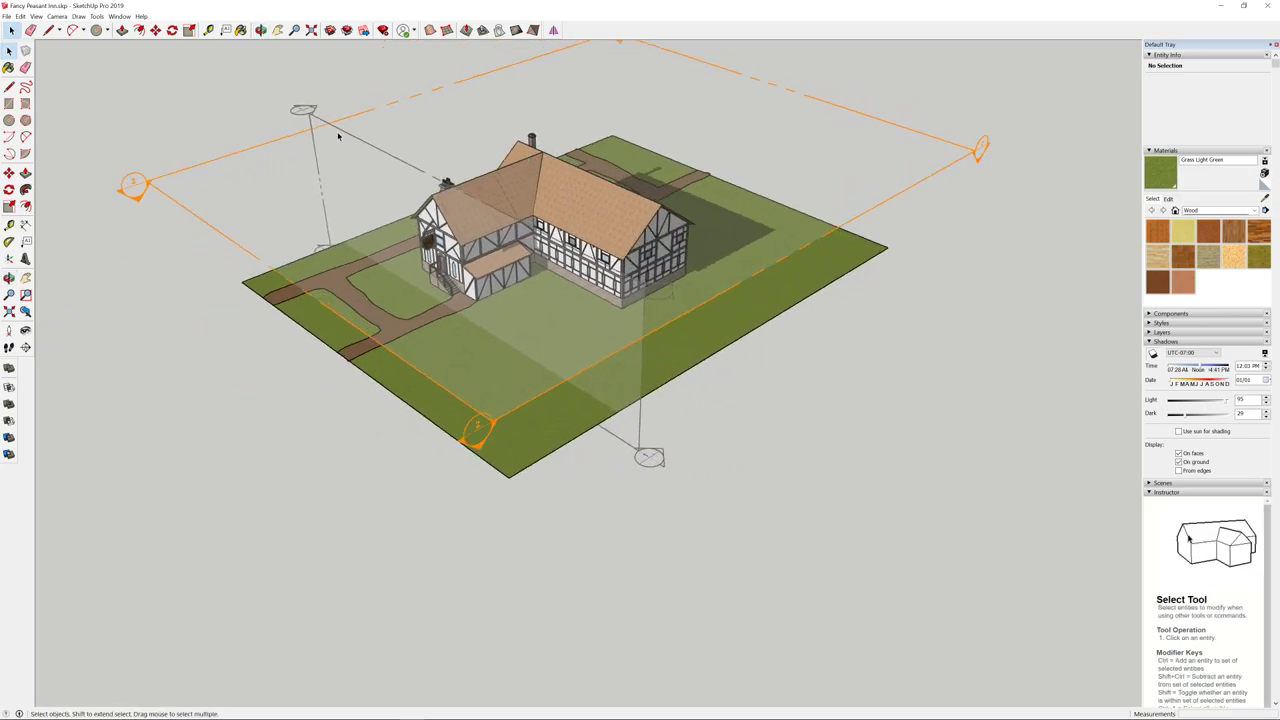
{"action": "left_click", "coordinate": [342, 134]}
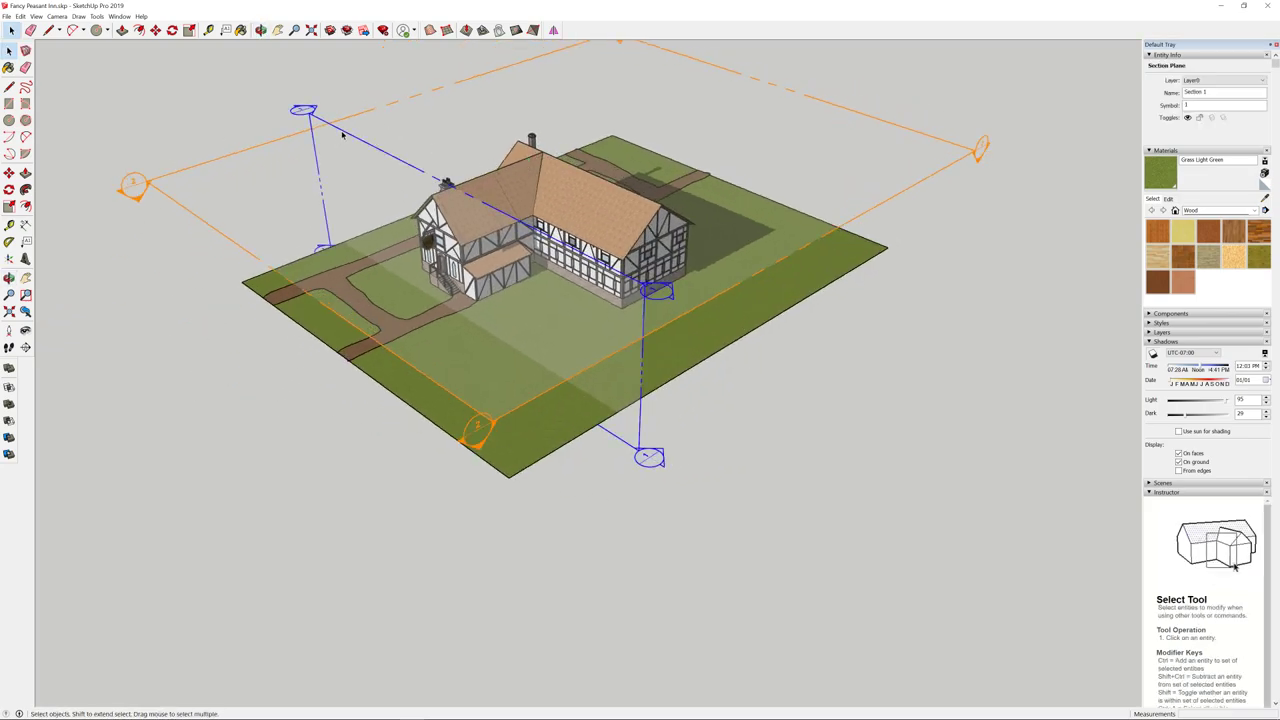
{"action": "double_click", "coordinate": [344, 134]}
- Move the Section 1 plane back from the front yard so it cuts through the entrance wing and lean-to
{"action": "middle_click_drag", "start_coordinate": [352, 127], "coordinate": [565, 250]}
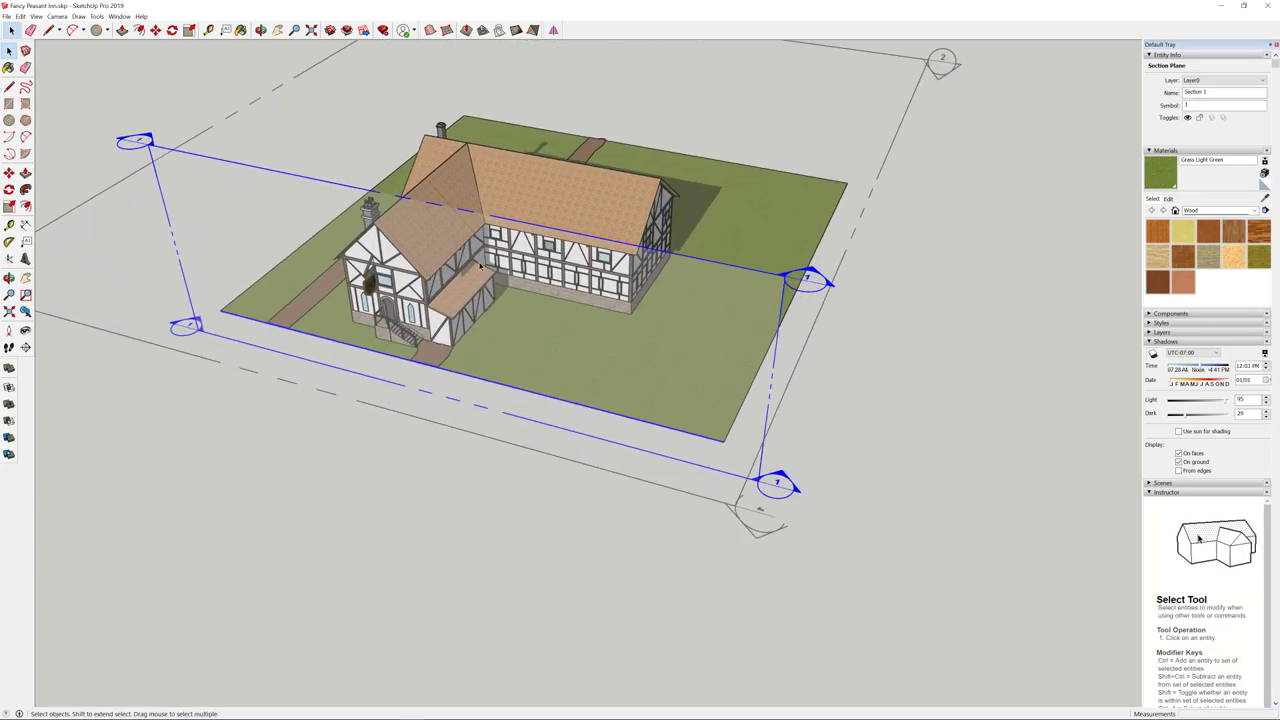
{"action": "scroll", "coordinate": [480, 265], "scroll_direction": "up", "scroll_amount": 2}
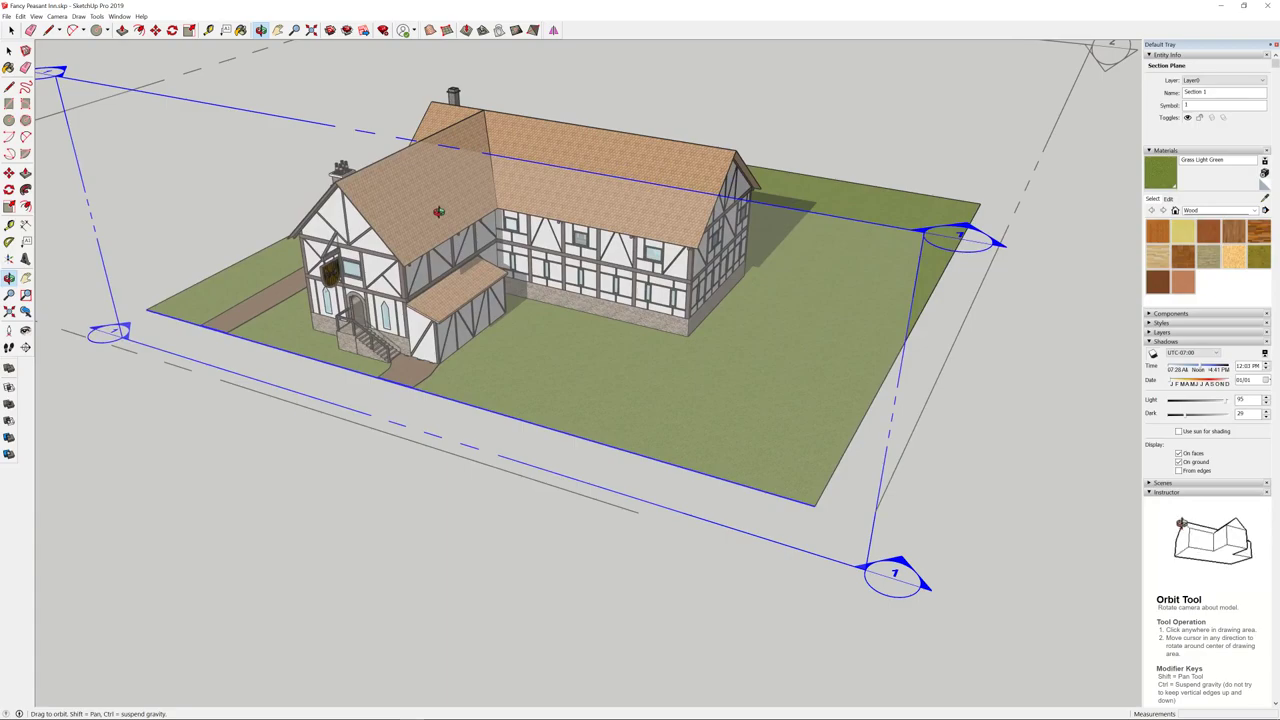
{"action": "left_click", "coordinate": [9, 173]}
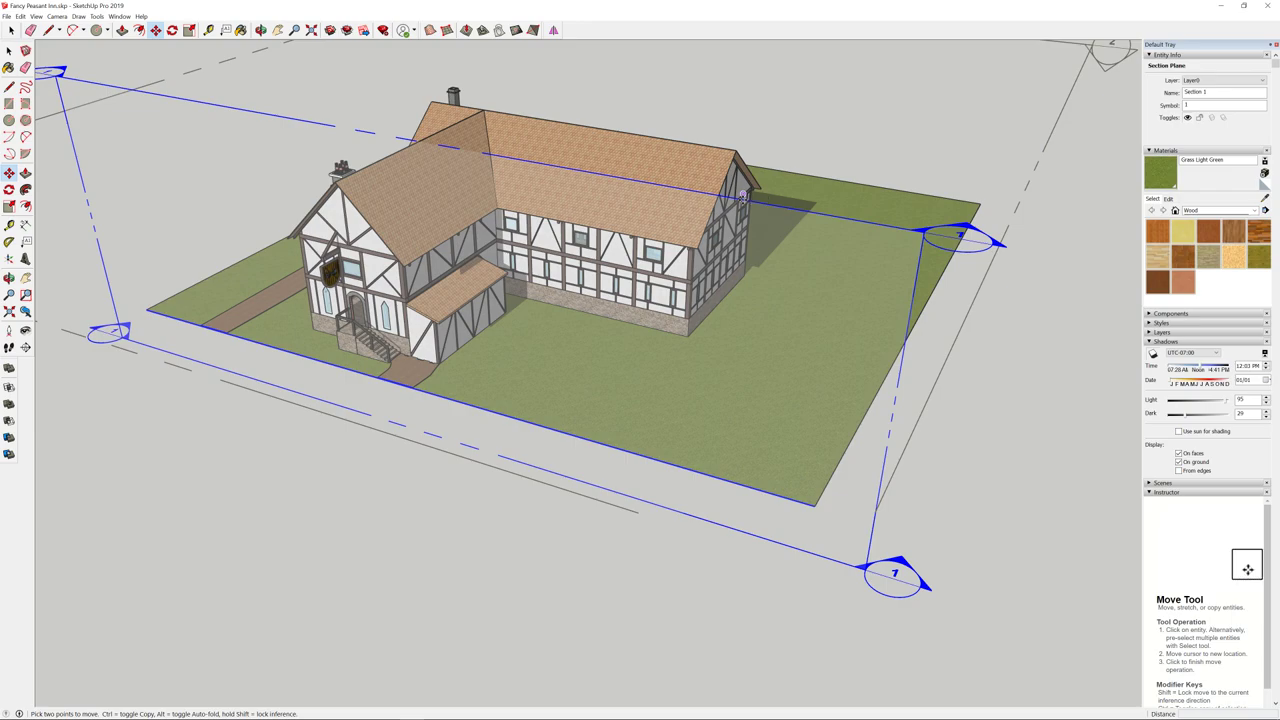
{"action": "left_click", "coordinate": [744, 196]}
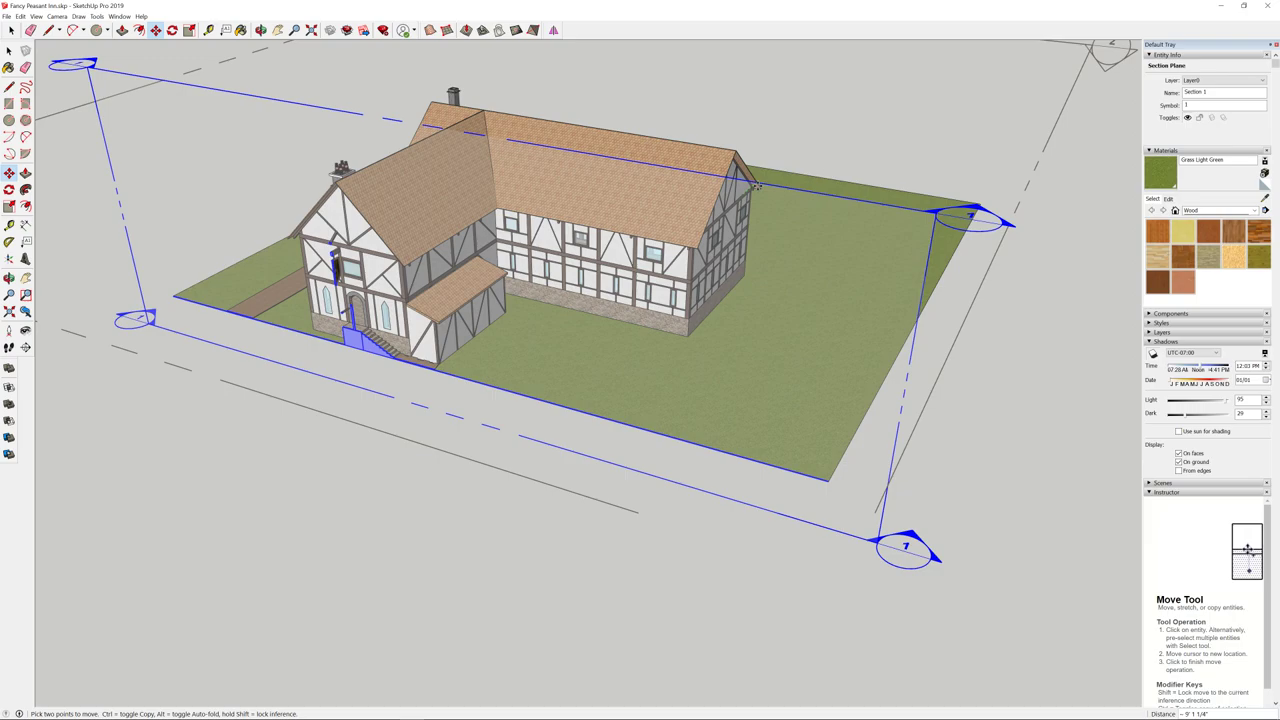
{"action": "middle_click_drag", "start_coordinate": [763, 183], "coordinate": [963, 83]}
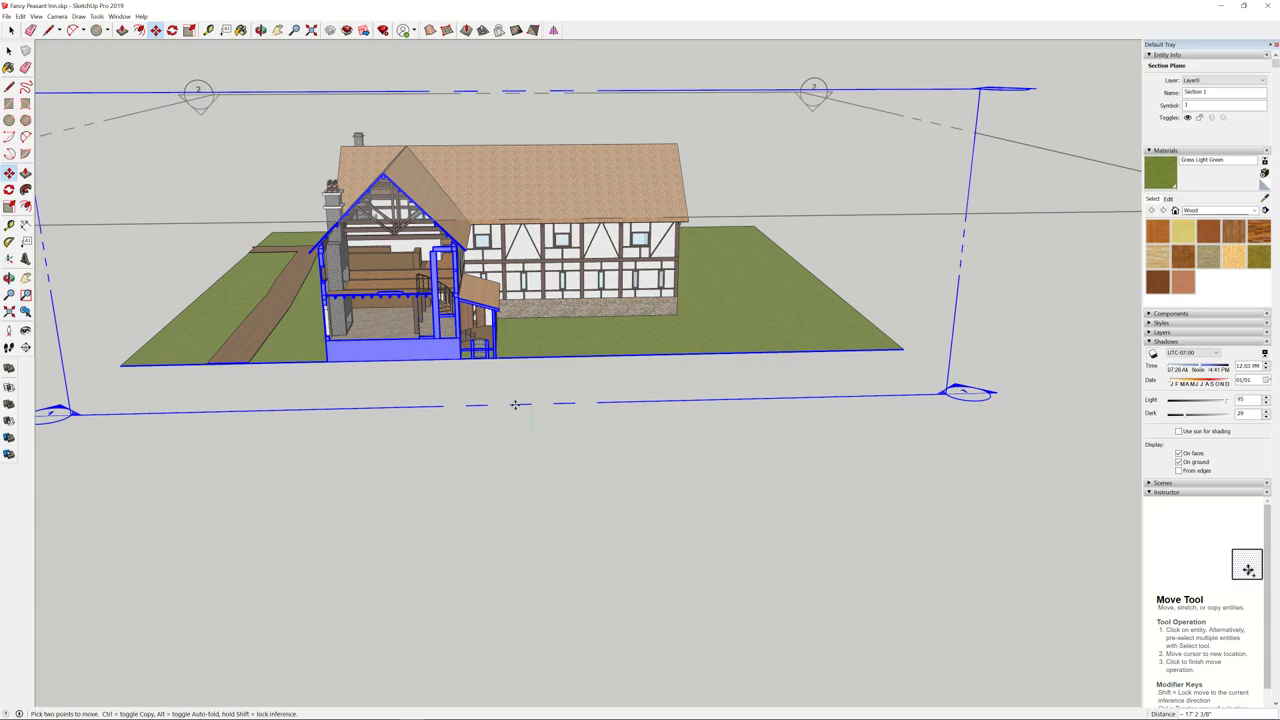
- Shift the section plane within the entrance wing to cut around the spiral staircase and large chimney
{"action": "scroll", "coordinate": [514, 403], "scroll_direction": "up", "scroll_amount": 2}
{"action": "scroll", "coordinate": [514, 404], "scroll_direction": "up", "scroll_amount": 2}
{"action": "middle_click_drag", "start_coordinate": [510, 400], "coordinate": [654, 523]}
{"action": "scroll", "coordinate": [512, 392], "scroll_direction": "down", "scroll_amount": 3}
{"action": "scroll", "coordinate": [655, 528], "scroll_direction": "up", "scroll_amount": 3}
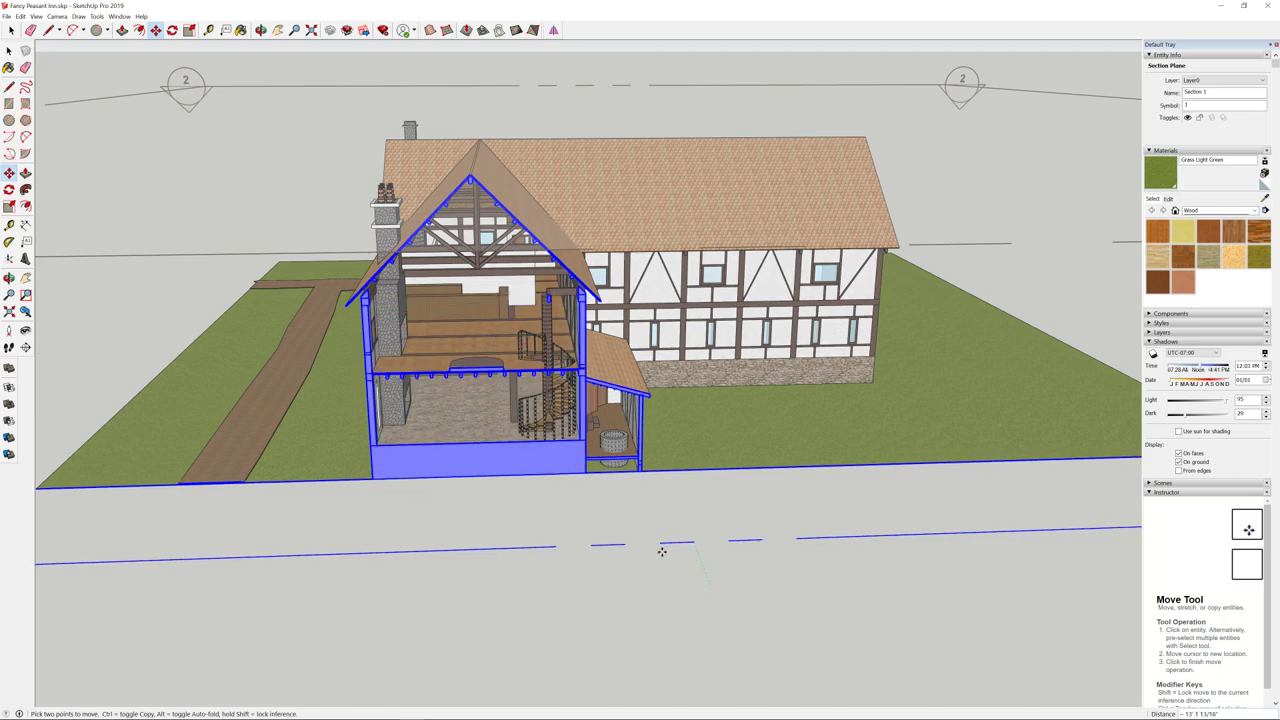
{"action": "left_click", "coordinate": [661, 551]}
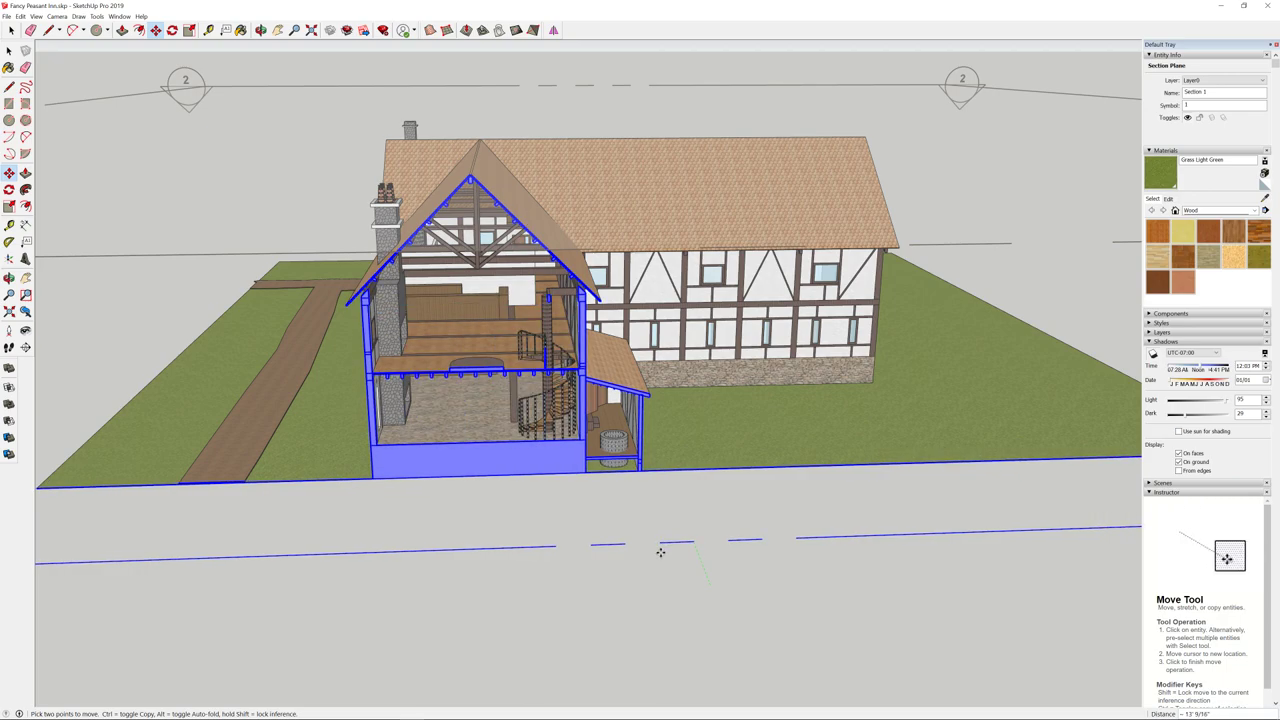
{"action": "middle_click_drag", "start_coordinate": [660, 549], "coordinate": [625, 527]}
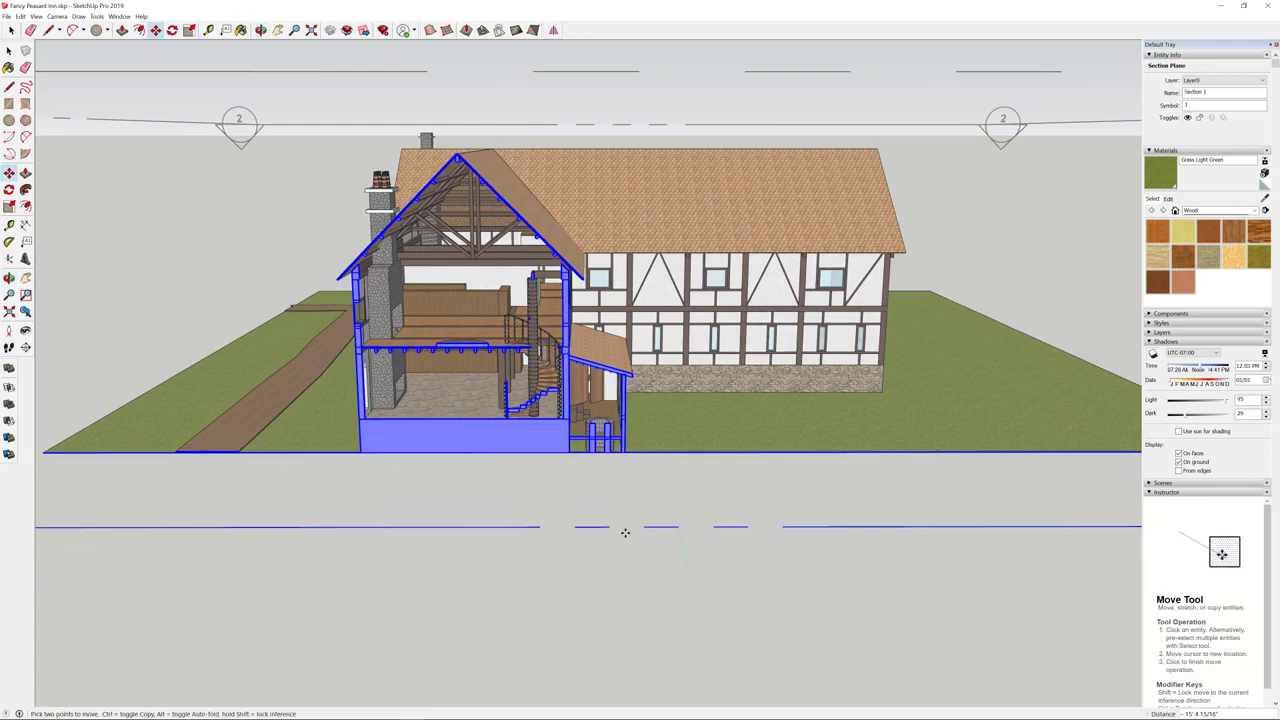
{"action": "middle_click_drag", "start_coordinate": [625, 533], "coordinate": [627, 538]}
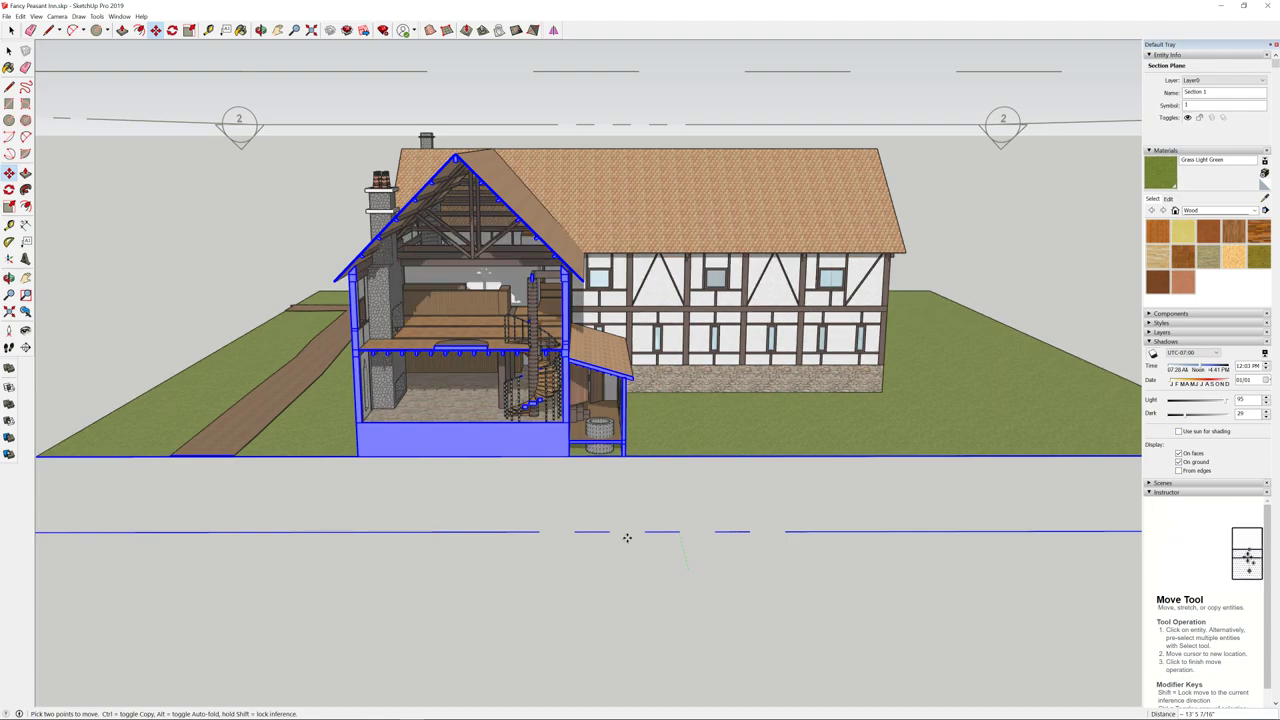
- Move the Section 1 plane farther back through the entrance wing, past the bar counters to the front wall of the long wing
{"action": "middle_click_drag", "start_coordinate": [626, 535], "coordinate": [585, 488]}
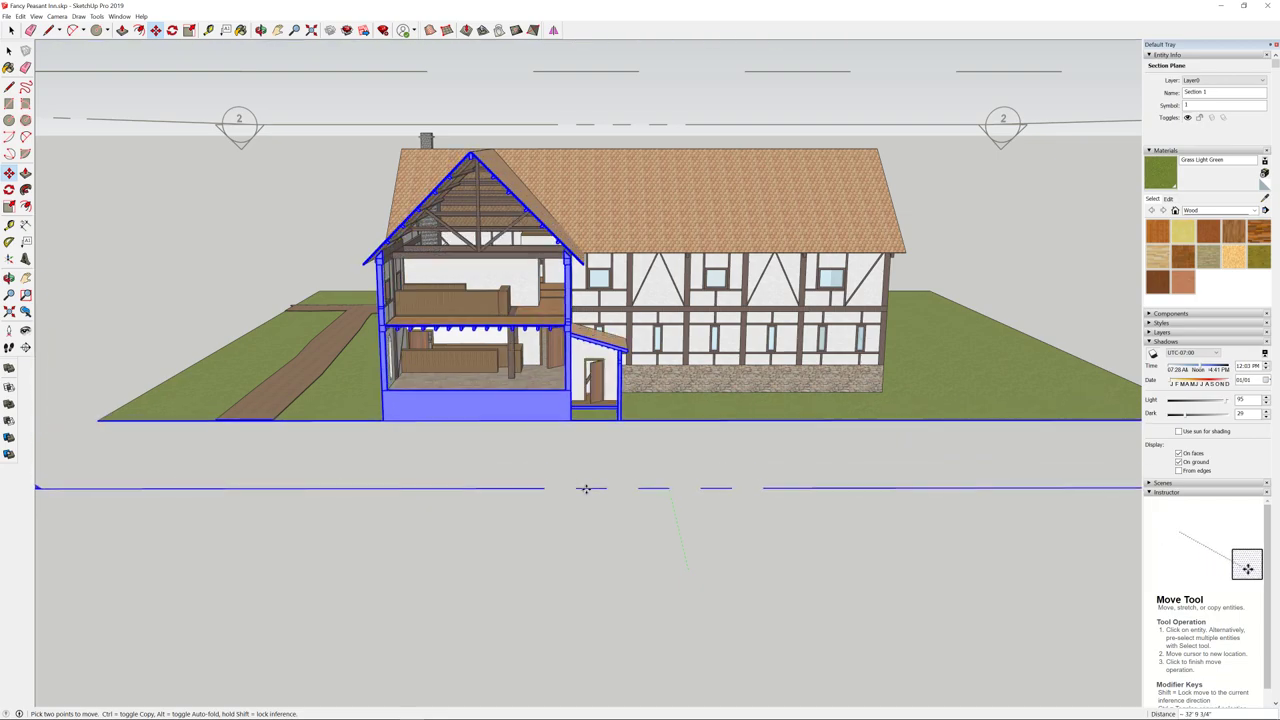
{"action": "middle_click_drag", "start_coordinate": [586, 491], "coordinate": [607, 528]}
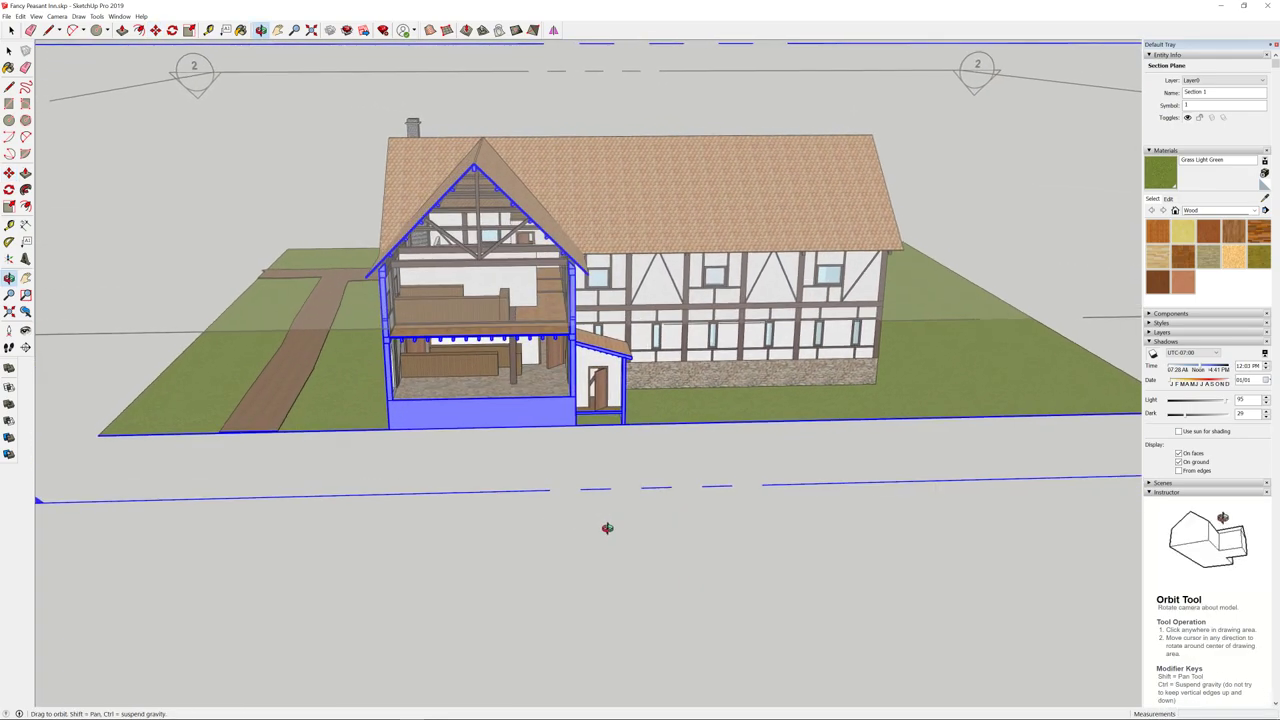
{"action": "left_click", "coordinate": [609, 527]}
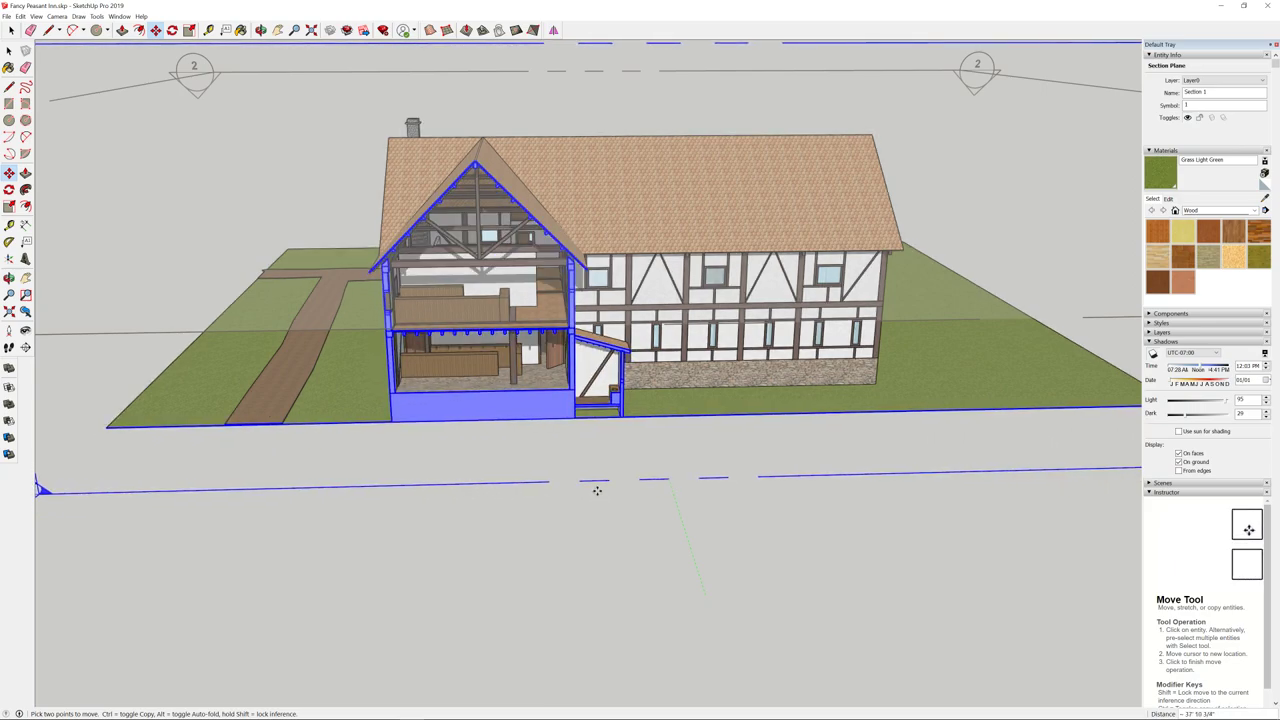
{"action": "middle_click_drag", "start_coordinate": [596, 490], "coordinate": [606, 581]}
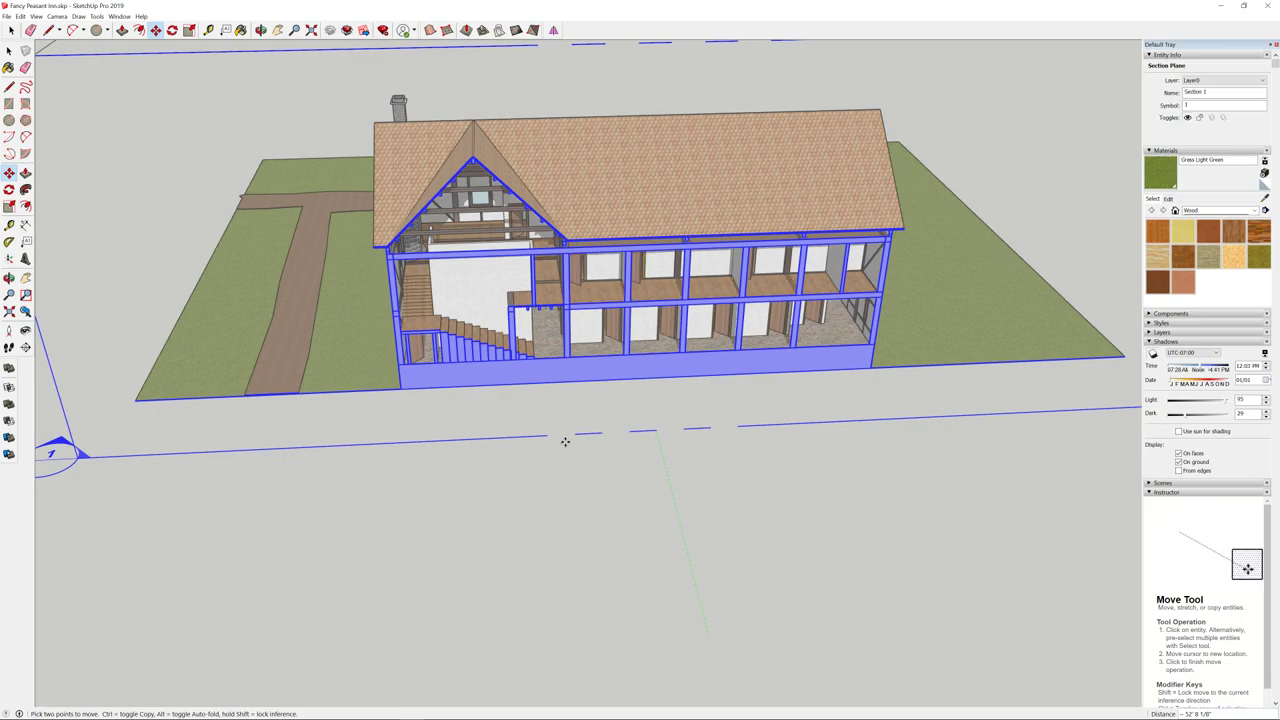
- Push the Section 1 plane lengthwise through the long wing to expose its rooms, roof trusses and stone chimney
{"action": "middle_click_drag", "start_coordinate": [565, 442], "coordinate": [553, 391]}
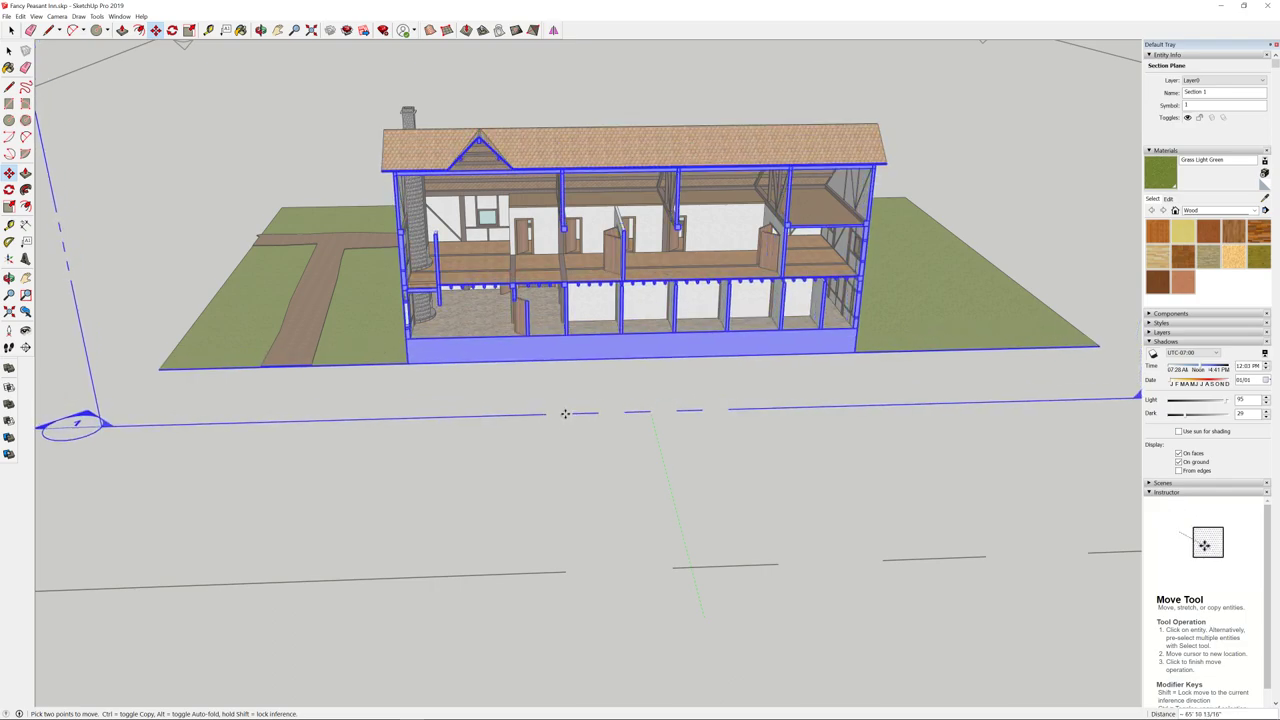
{"action": "middle_click_drag", "start_coordinate": [565, 410], "coordinate": [306, 411]}
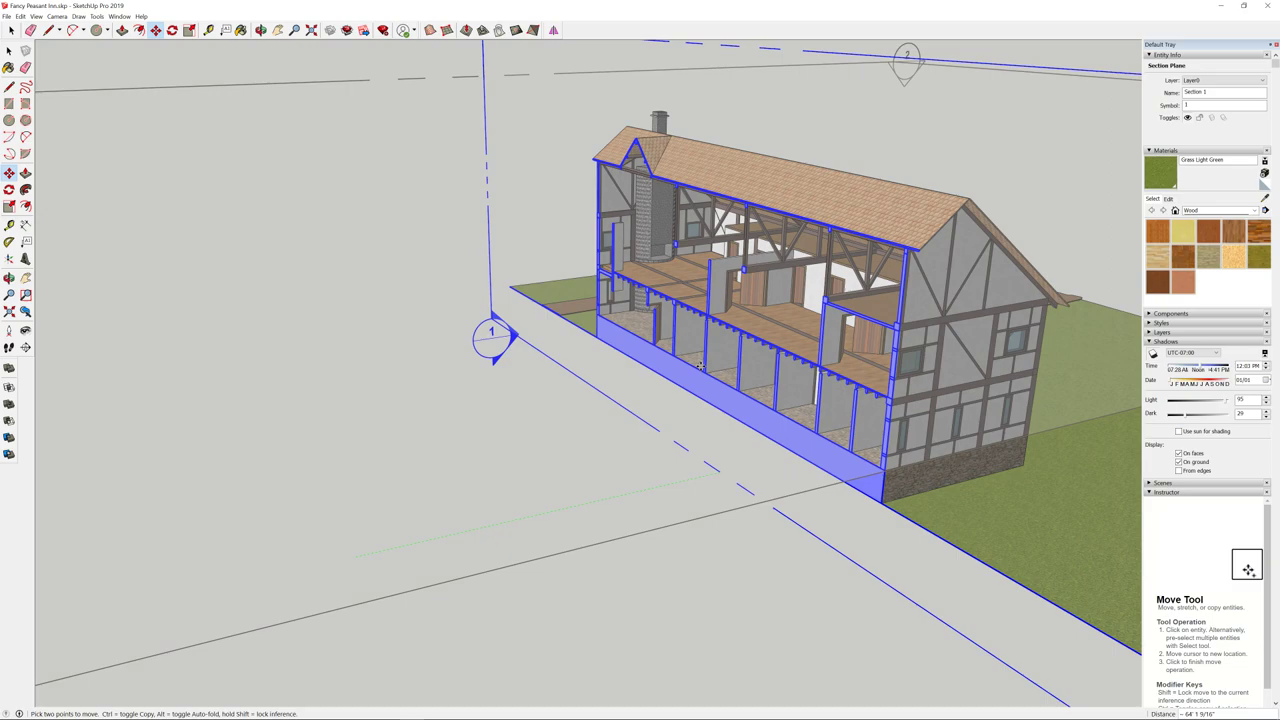
{"action": "middle_click_drag", "start_coordinate": [700, 365], "coordinate": [800, 403]}
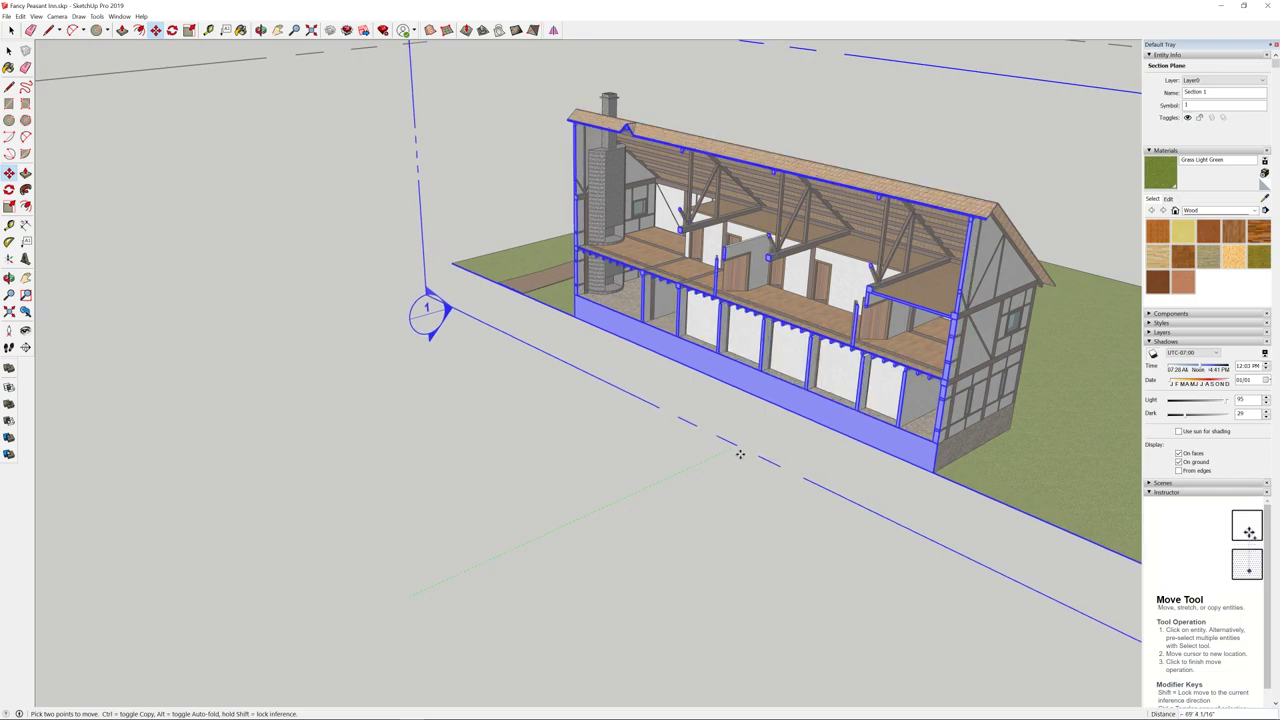
{"action": "mouse_move", "coordinate": [737, 463]}
{"action": "left_mouse_down"}
{"action": "mouse_move", "coordinate": [751, 465]}
{"action": "mouse_move", "coordinate": [709, 487]}
{"action": "mouse_move", "coordinate": [754, 466]}
{"action": "left_mouse_up"}
{"action": "middle_click_drag", "start_coordinate": [754, 466], "coordinate": [95, 402]}
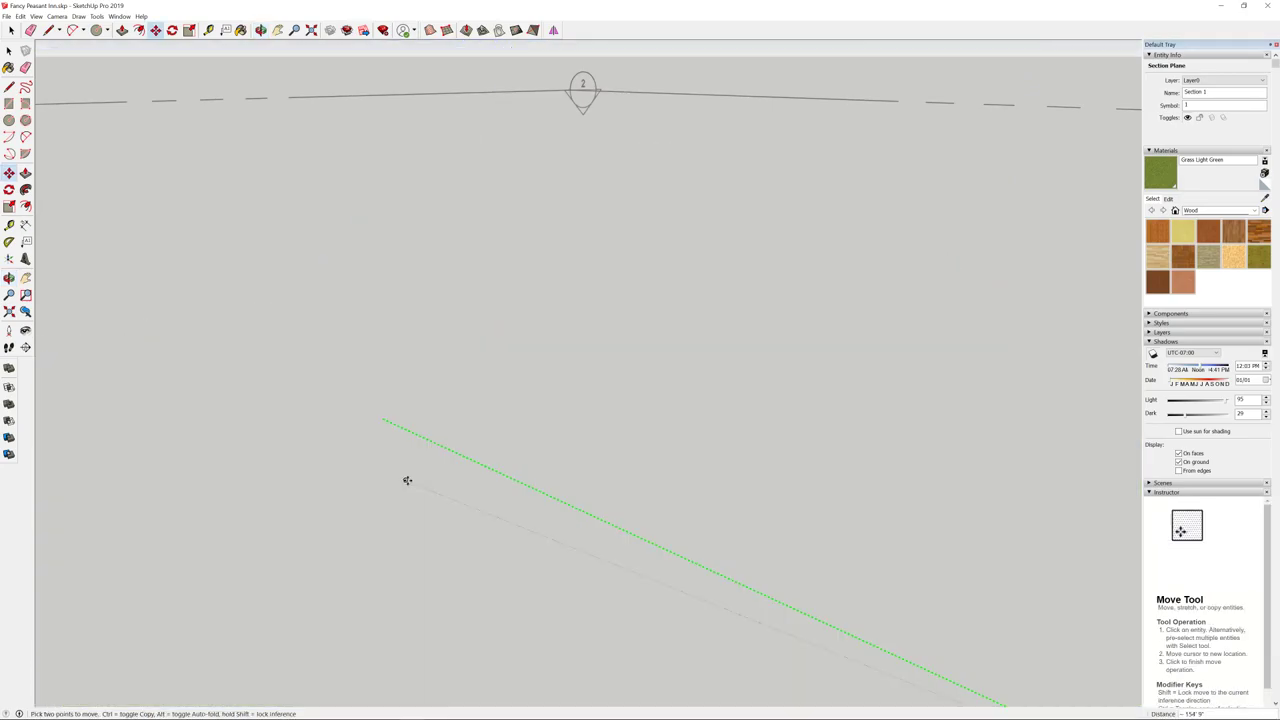
- Sweep the Section 1 plane back and forth behind the building, viewed from the rear ramp side
{"action": "middle_click_drag", "start_coordinate": [407, 480], "coordinate": [387, 459]}
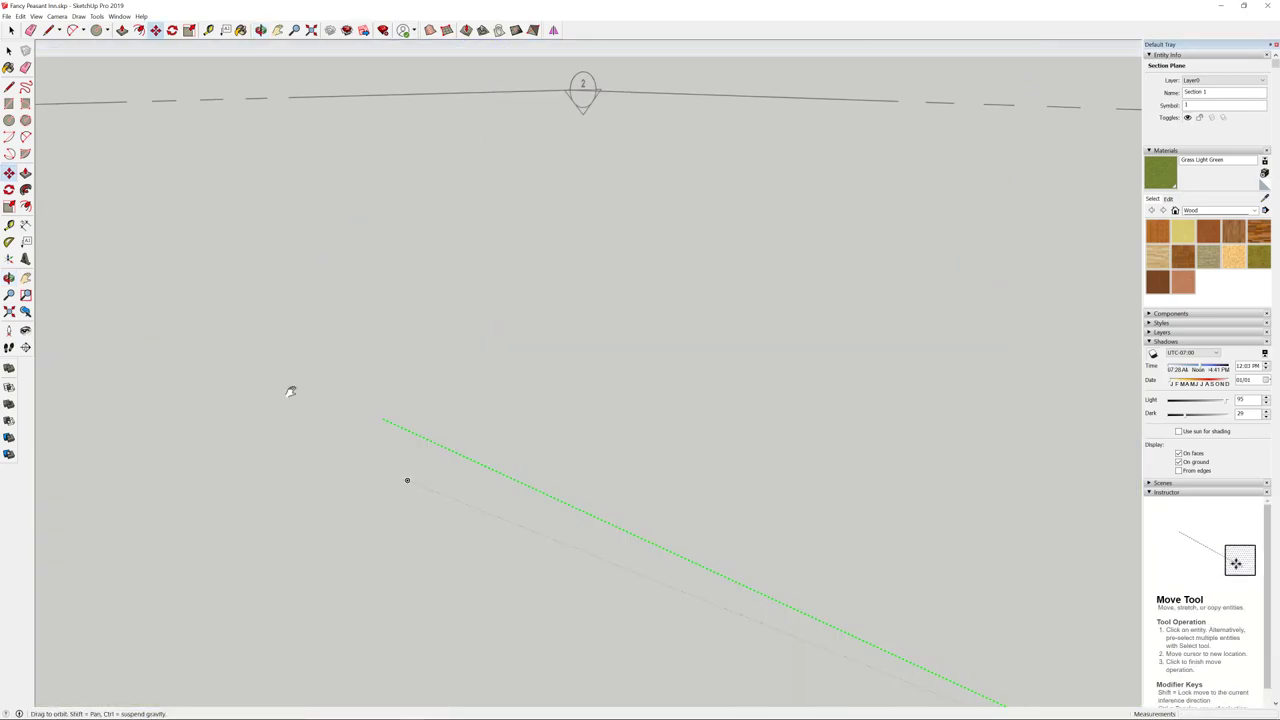
{"action": "middle_click_drag", "start_coordinate": [290, 391], "coordinate": [336, 393]}
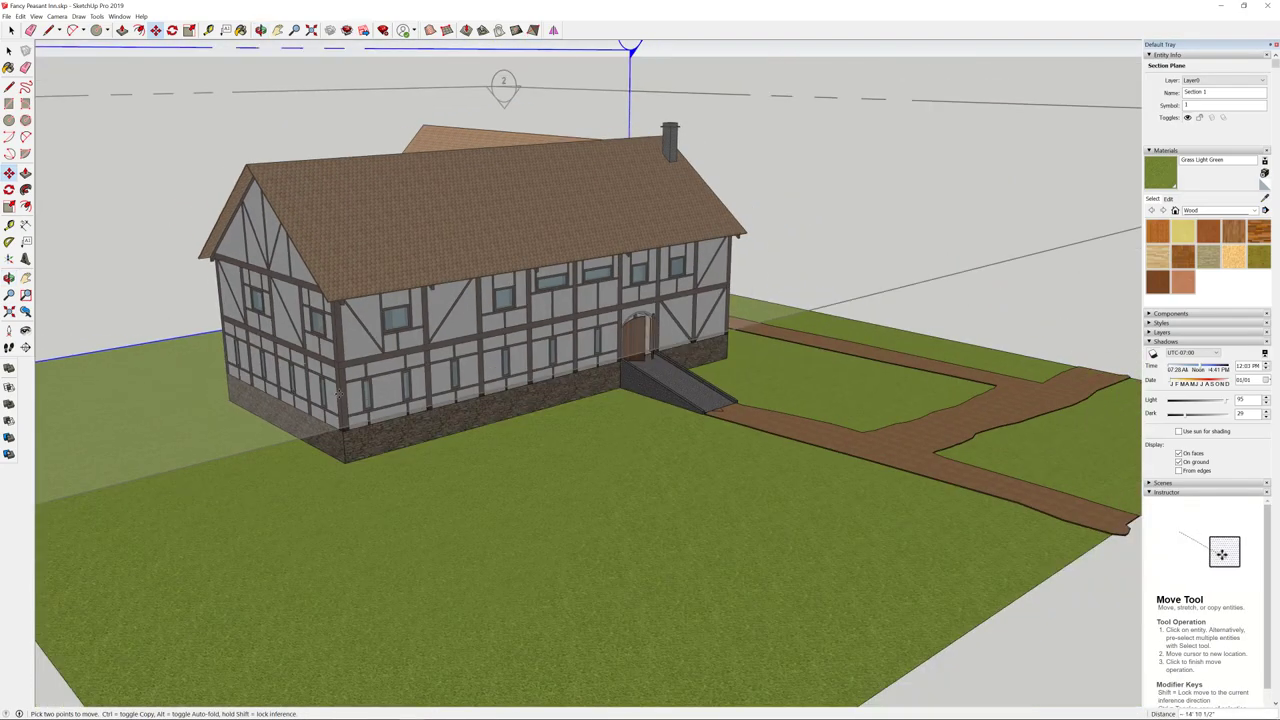
{"action": "left_click_drag", "start_coordinate": [339, 393], "coordinate": [583, 478]}
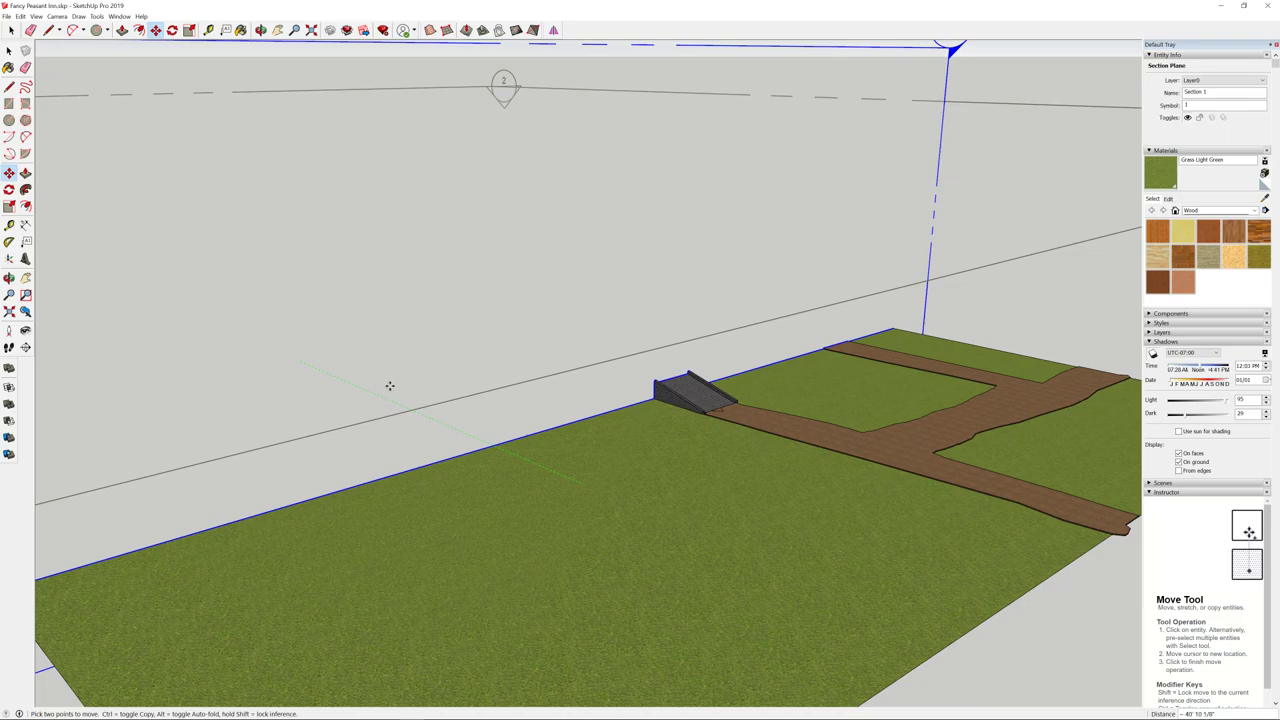
{"action": "left_click_drag", "start_coordinate": [349, 368], "coordinate": [293, 341]}
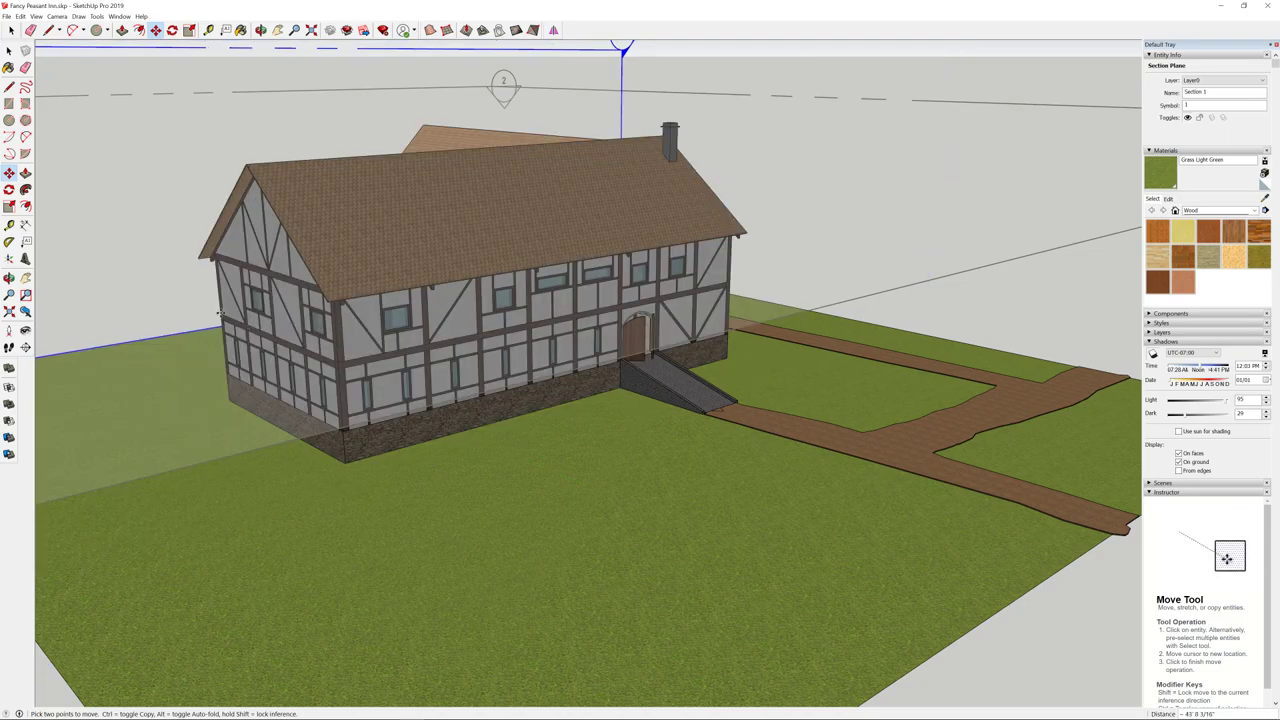
{"action": "left_click_drag", "start_coordinate": [221, 313], "coordinate": [138, 276]}
- Cancel the pending move and shift the Section 1 plane out beyond the front yard so the whole inn is uncut
{"action": "middle_click_drag", "start_coordinate": [138, 276], "coordinate": [854, 466]}
{"action": "scroll", "coordinate": [1014, 326], "scroll_direction": "down", "scroll_amount": 3}
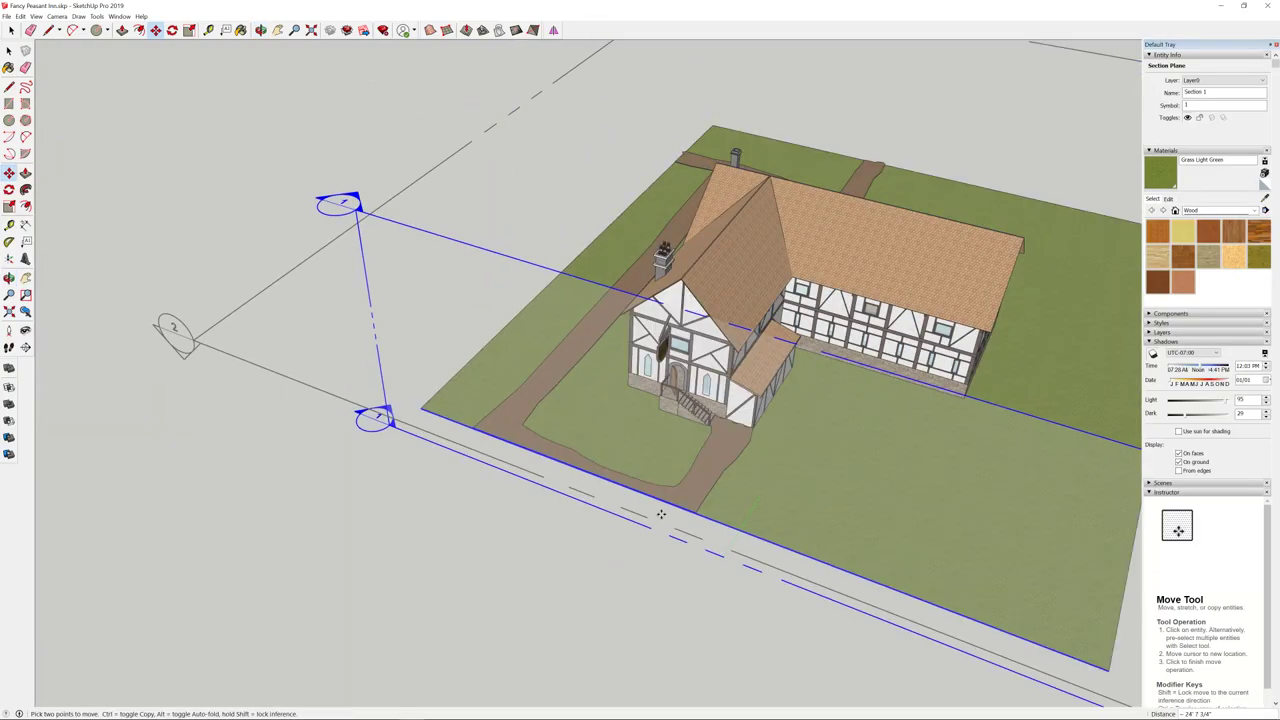
{"action": "key", "text": "Escape"}
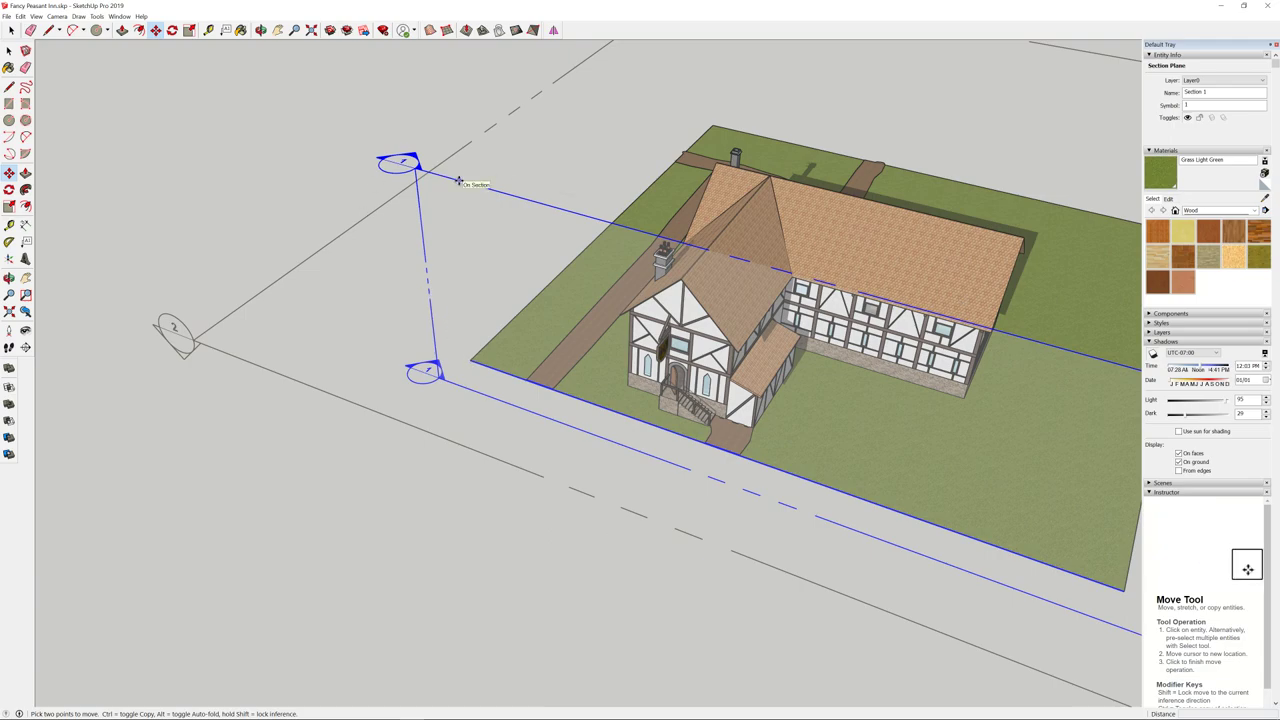
{"action": "left_click", "coordinate": [420, 225]}
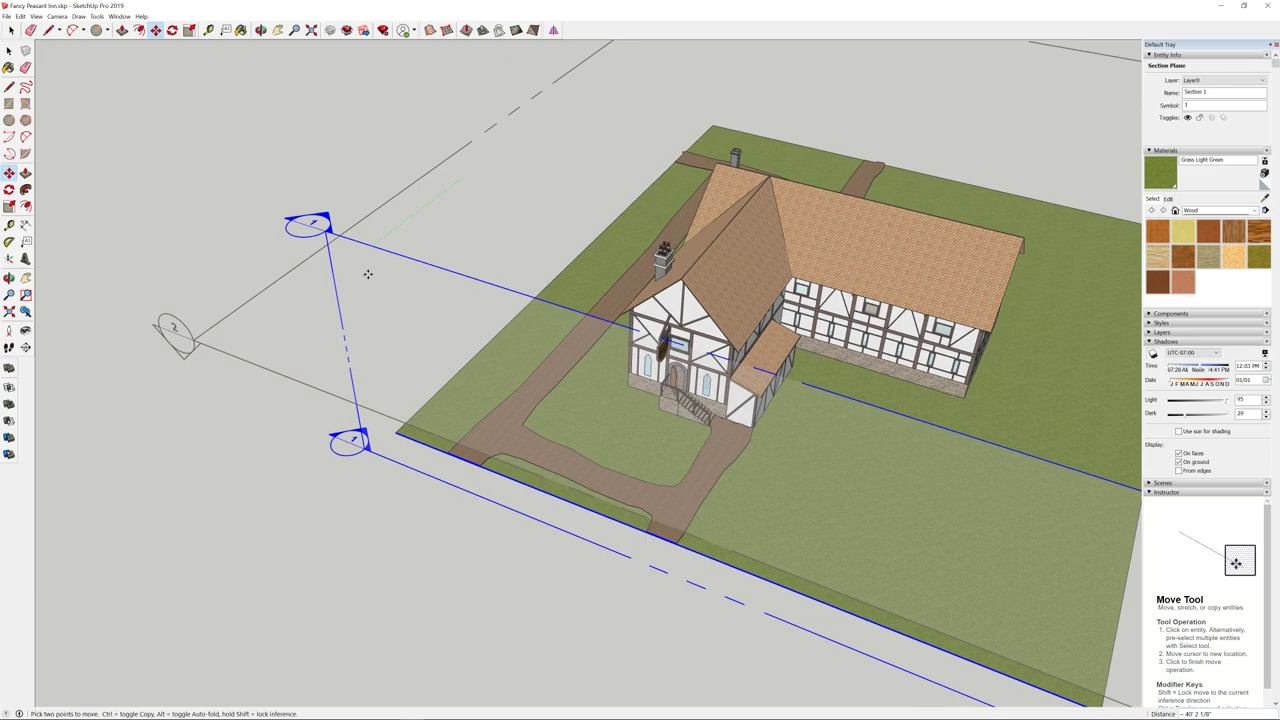
{"action": "left_click", "coordinate": [273, 337]}
- Select the plane named Horizontal section and make it the active cut in place of Section 1
{"action": "left_click", "coordinate": [9, 51]}
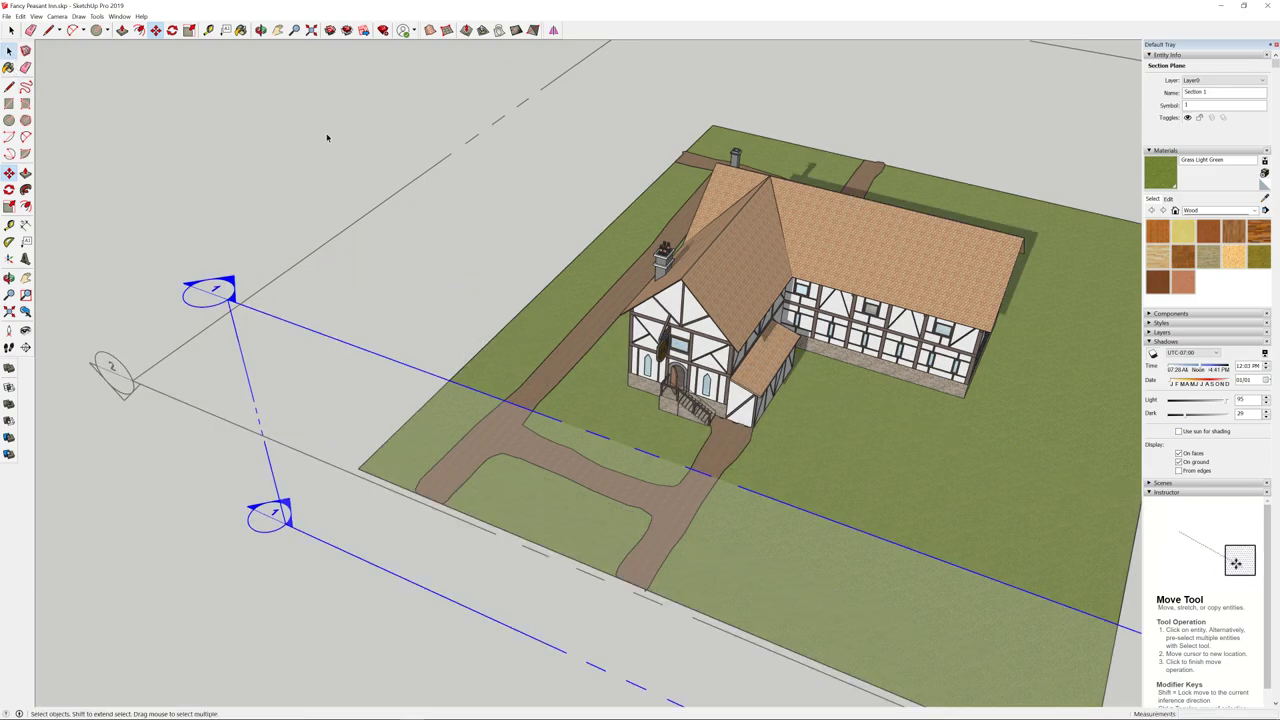
{"action": "left_click", "coordinate": [395, 196]}
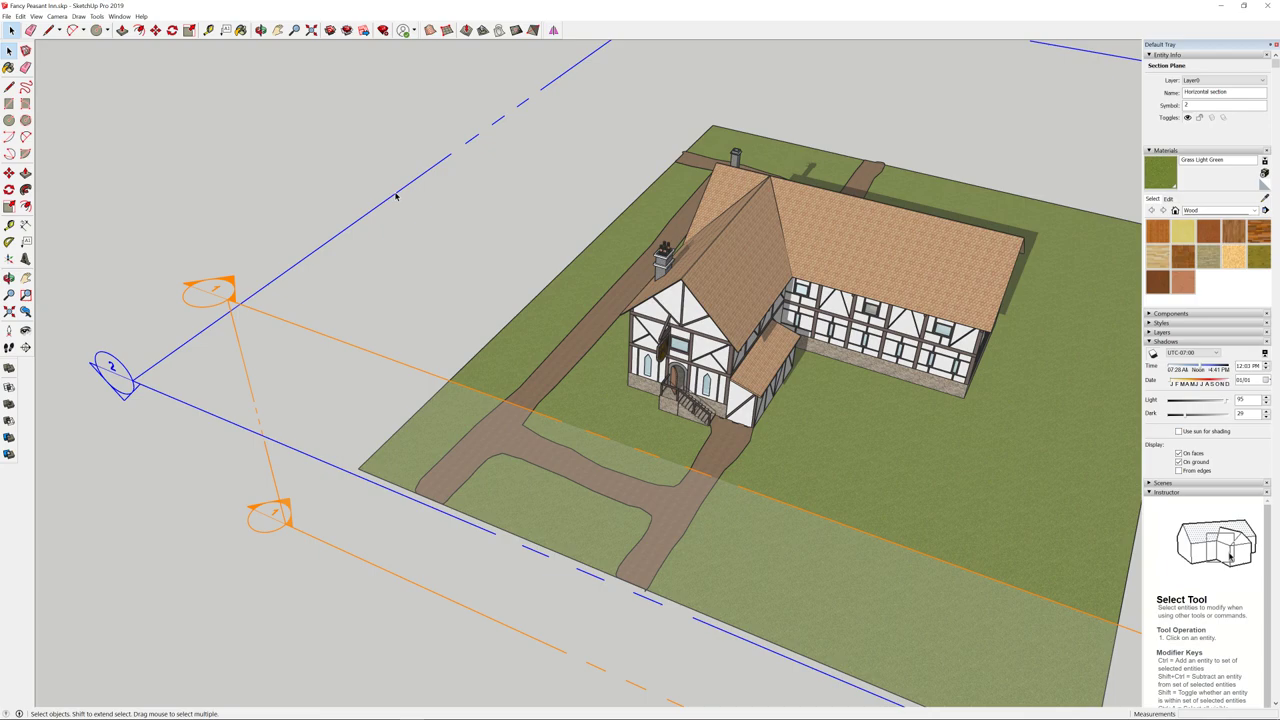
{"action": "double_click", "coordinate": [396, 196]}
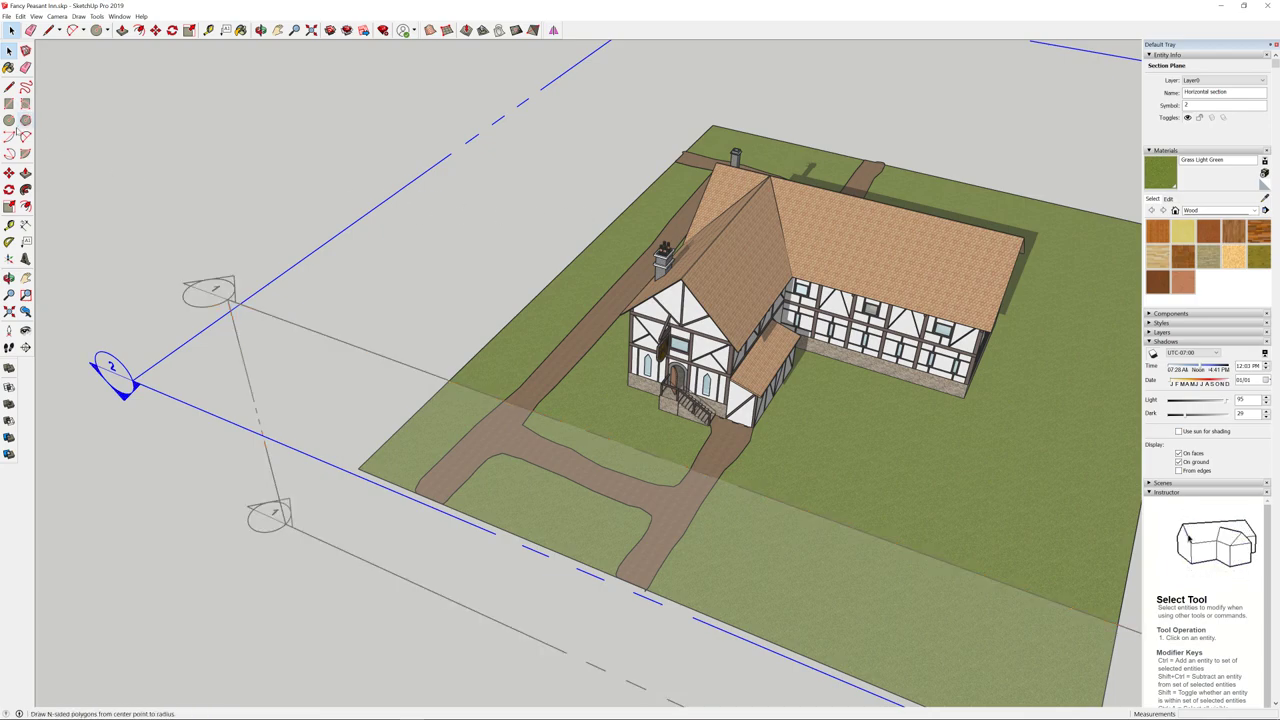
- Move the horizontal section plane down along the blue axis to slice open the roof ridges of both wings
{"action": "left_click", "coordinate": [9, 172]}
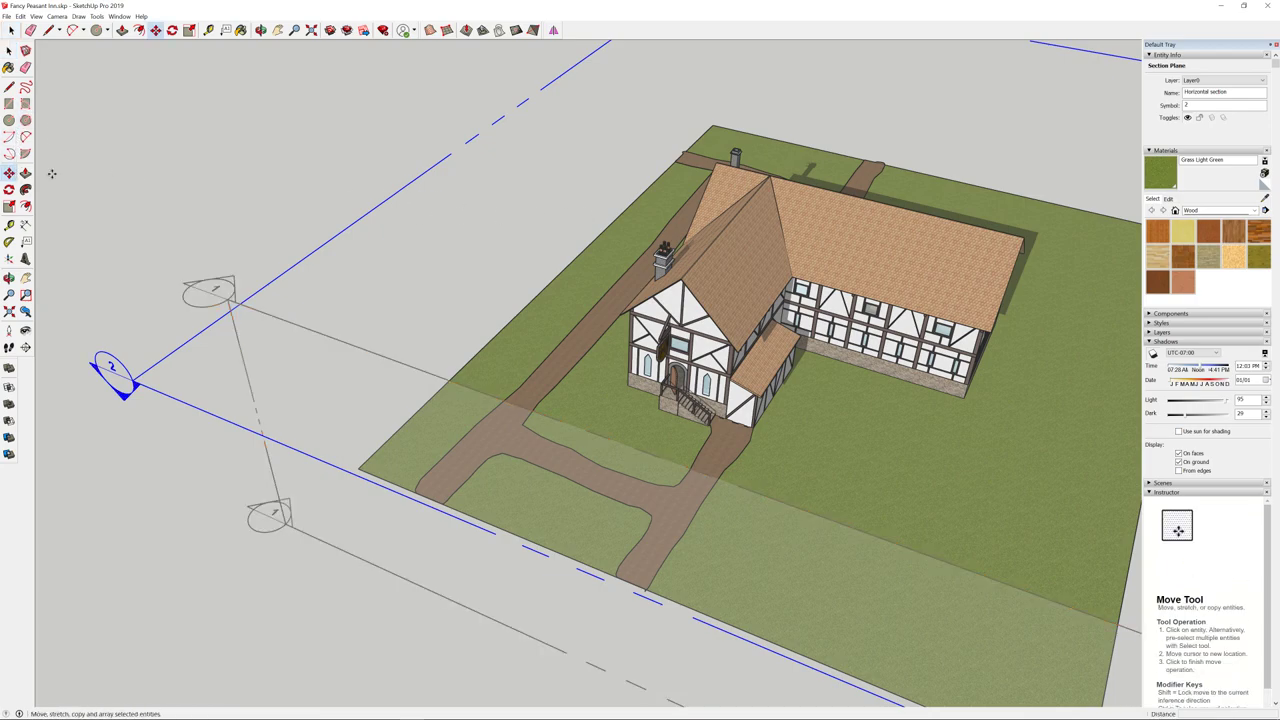
{"action": "left_click", "coordinate": [430, 170]}
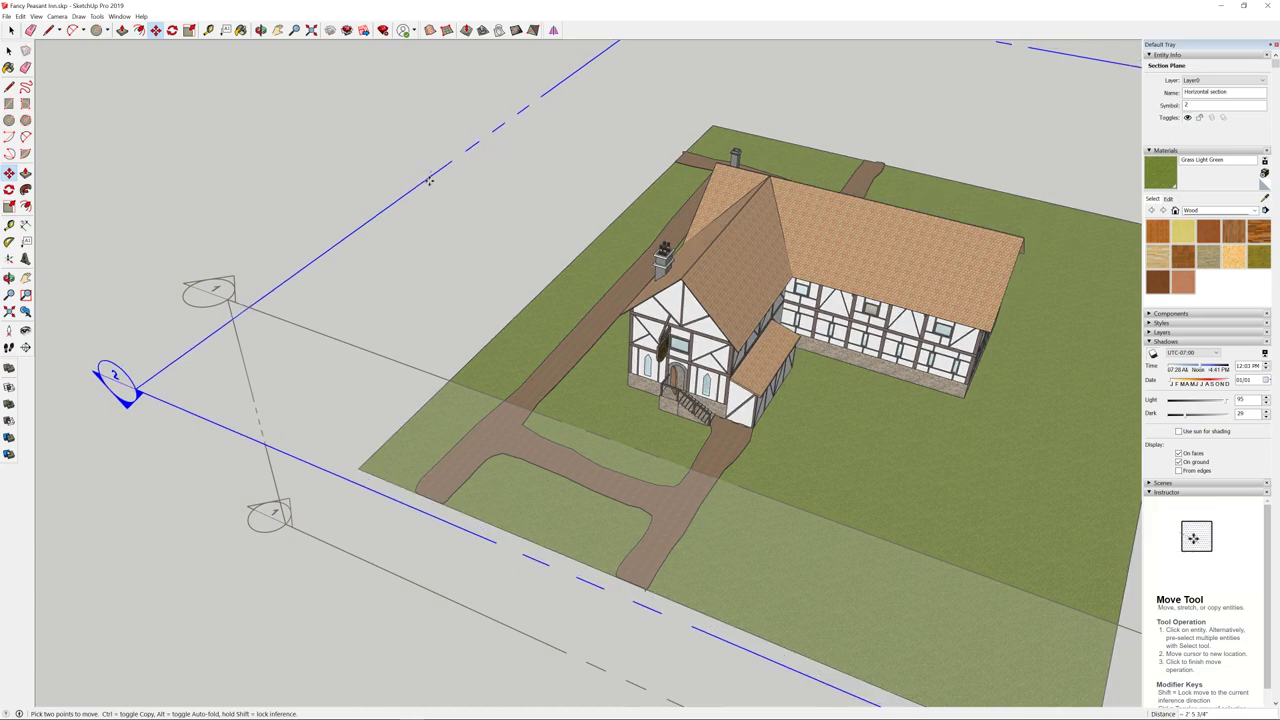
{"action": "scroll", "coordinate": [440, 190], "scroll_direction": "up", "scroll_amount": 2}
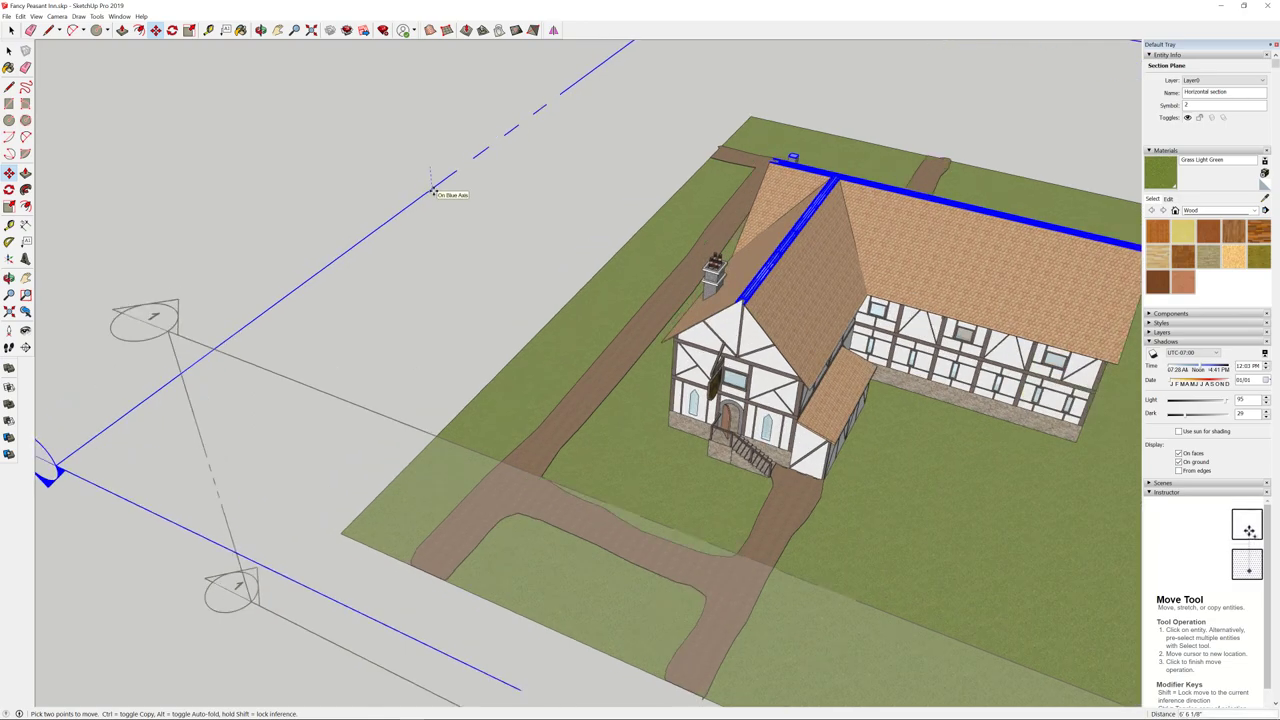
{"action": "scroll", "coordinate": [437, 191], "scroll_direction": "down", "scroll_amount": 3}
{"action": "middle_click_drag", "start_coordinate": [434, 194], "coordinate": [241, 205]}
{"action": "scroll", "coordinate": [241, 205], "scroll_direction": "up", "scroll_amount": 1}
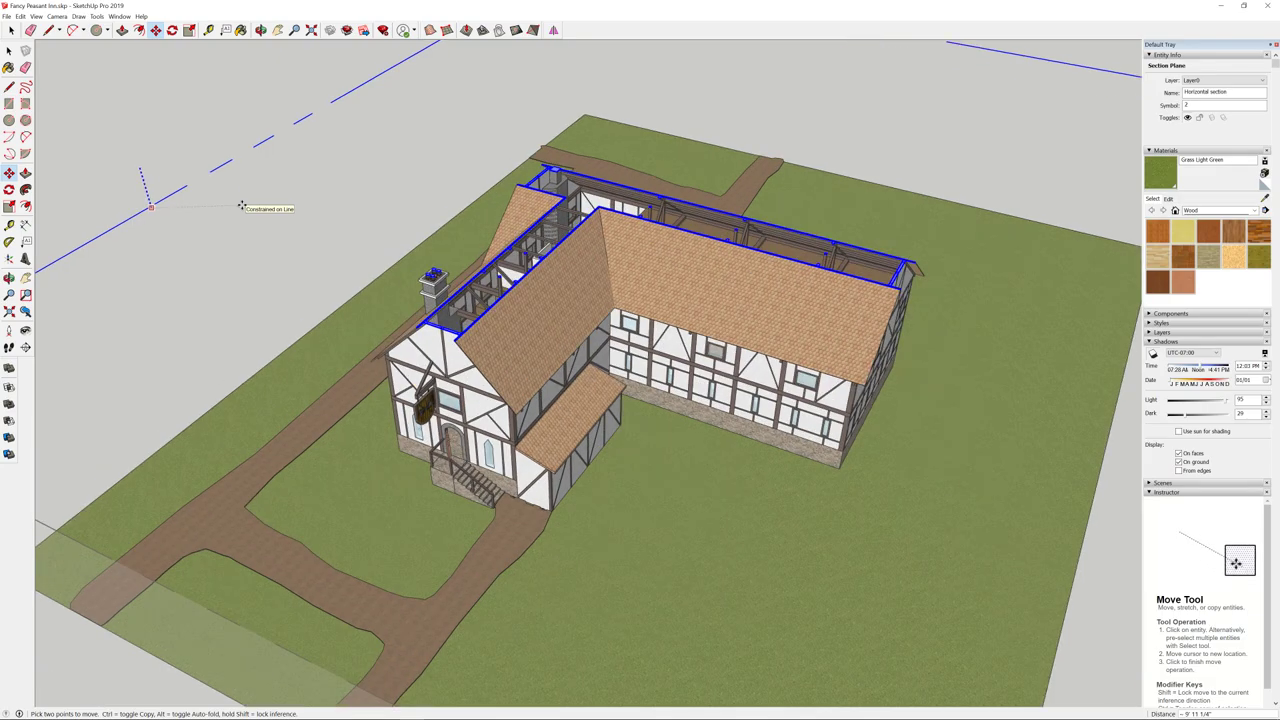
- Lower the horizontal section plane from above the ridges through the roof trusses and attic to the upper-floor walls
{"action": "middle_click_drag", "start_coordinate": [241, 205], "coordinate": [228, 317]}
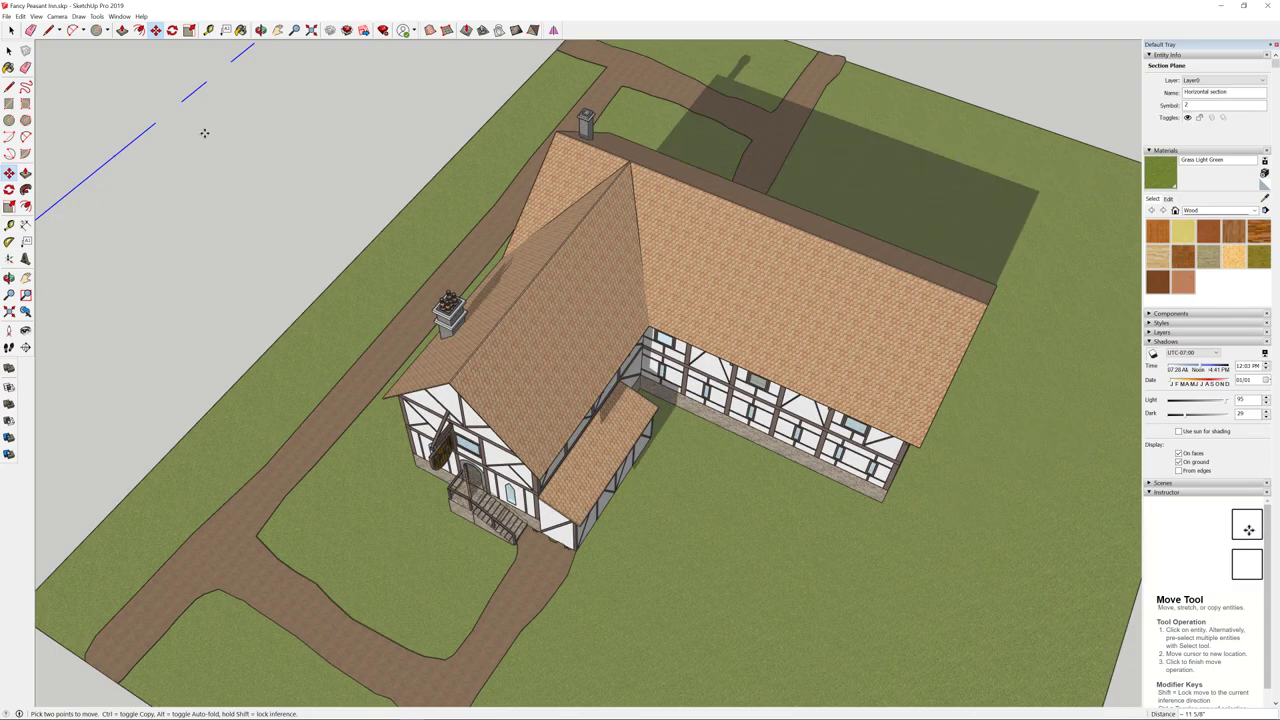
{"action": "left_click_drag", "start_coordinate": [204, 133], "coordinate": [219, 153]}
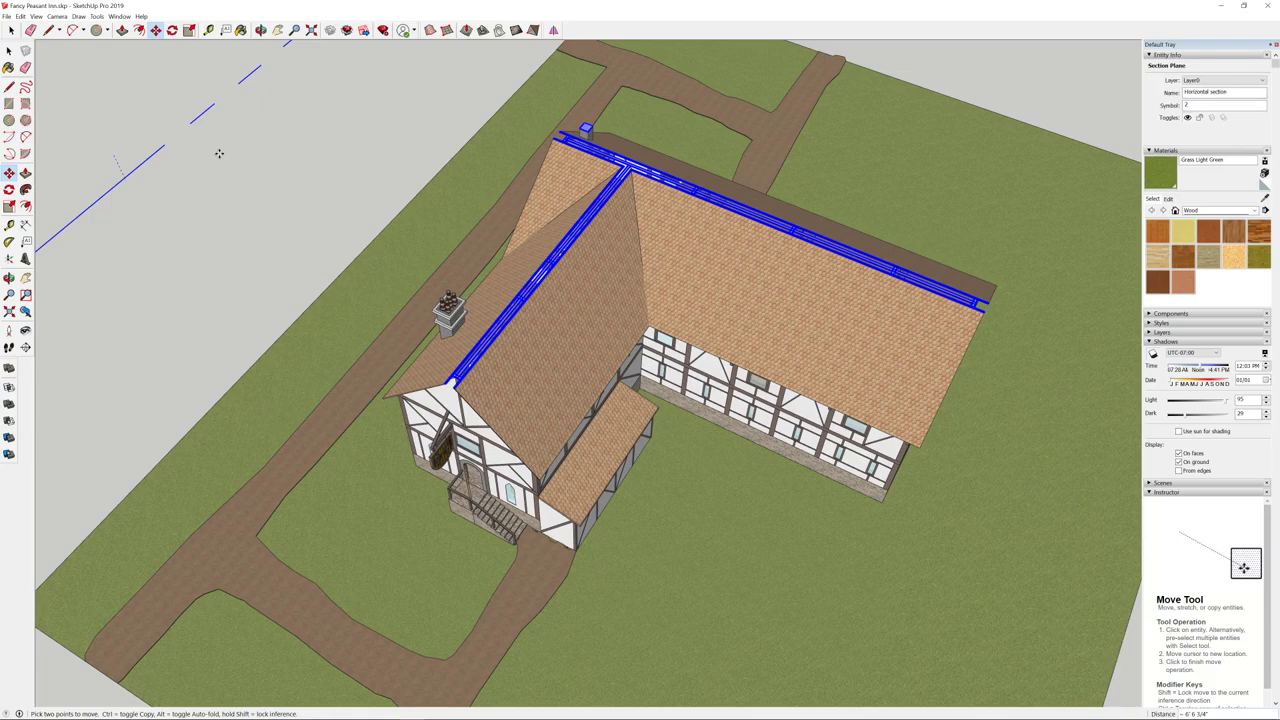
{"action": "left_click_drag", "start_coordinate": [219, 153], "coordinate": [240, 185]}
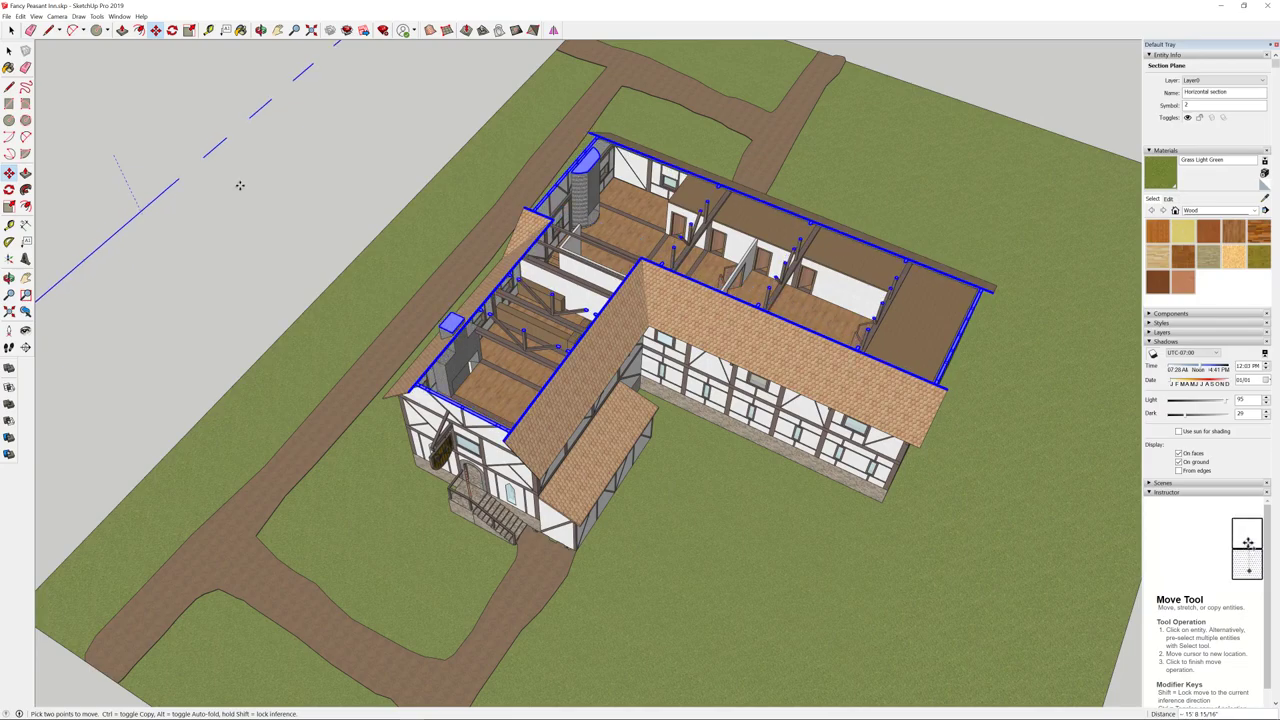
{"action": "left_click_drag", "start_coordinate": [240, 185], "coordinate": [260, 211]}
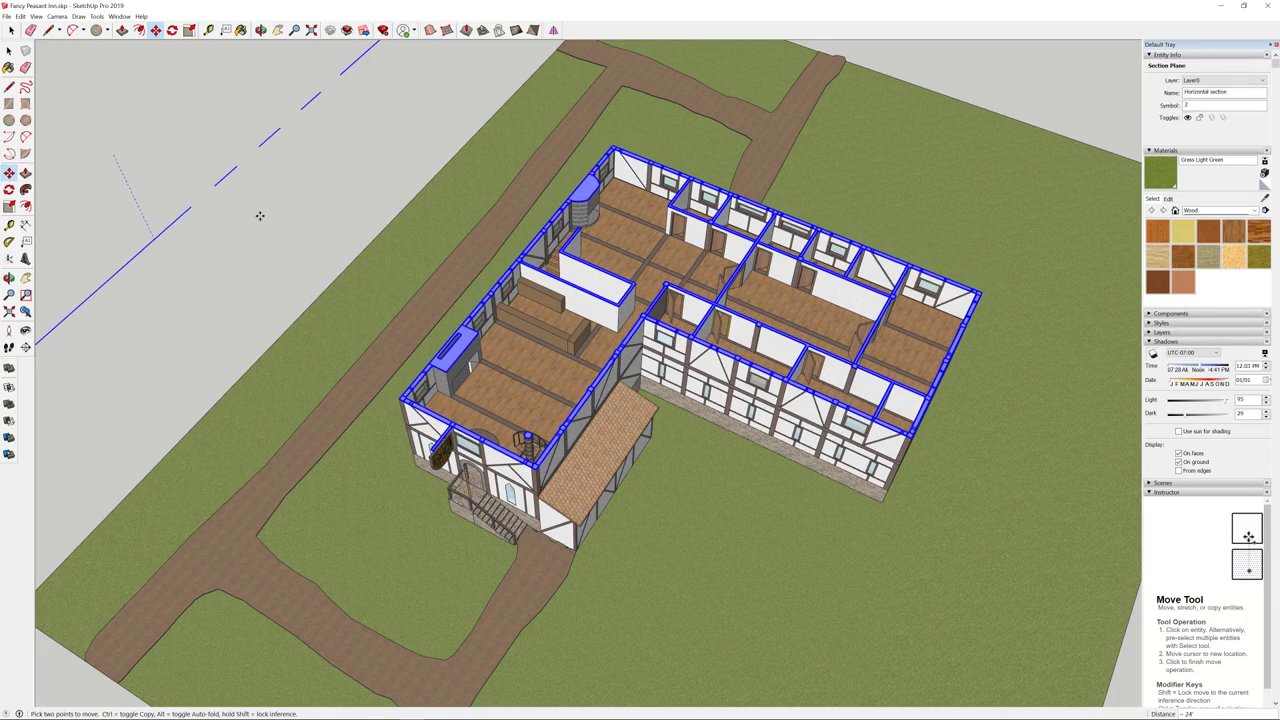
{"action": "middle_click_drag", "start_coordinate": [260, 211], "coordinate": [416, 327]}
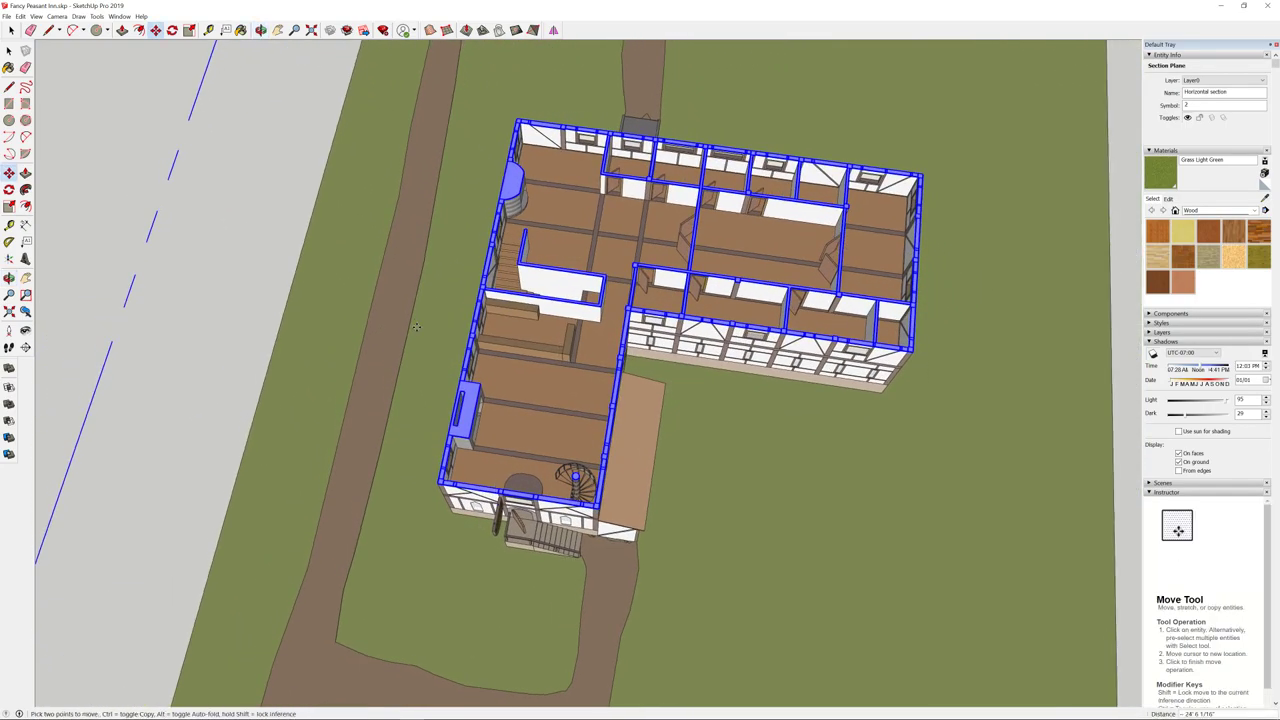
- Cancel the ongoing move, then lower the horizontal section plane about 23' 5" to cut through the upper-floor walls
{"action": "left_click", "coordinate": [416, 326]}
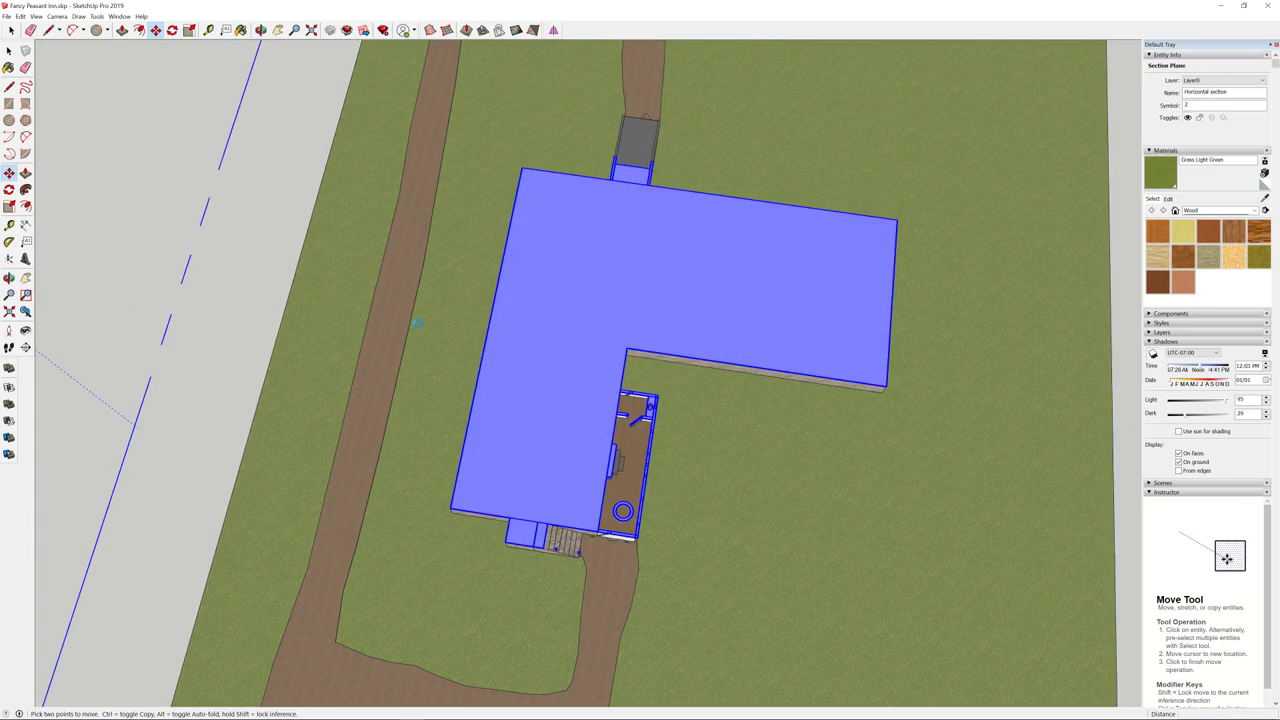
{"action": "key", "text": "Escape"}
{"action": "left_click", "coordinate": [102, 152]}
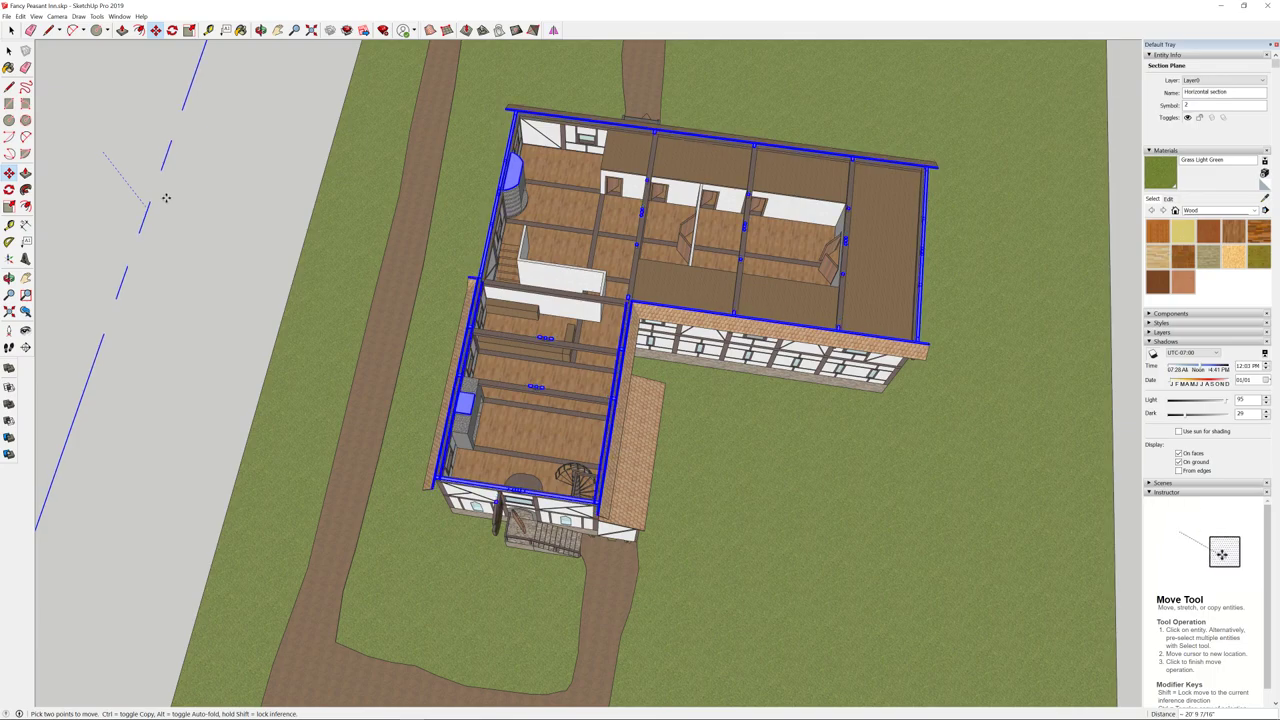
{"action": "left_click", "coordinate": [172, 203]}
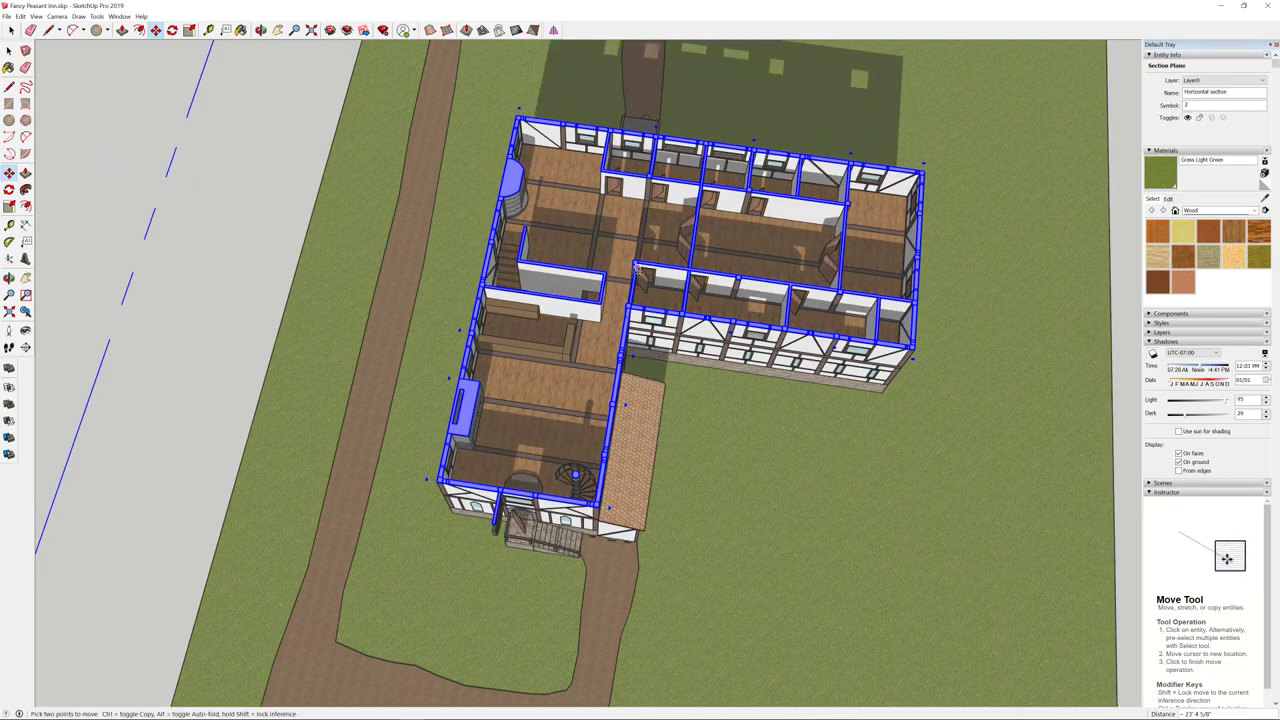
- Examine the upper-floor rooms of both wings in the cut-open inn from above and from several angles
{"action": "middle_click_drag", "start_coordinate": [637, 268], "coordinate": [562, 315]}
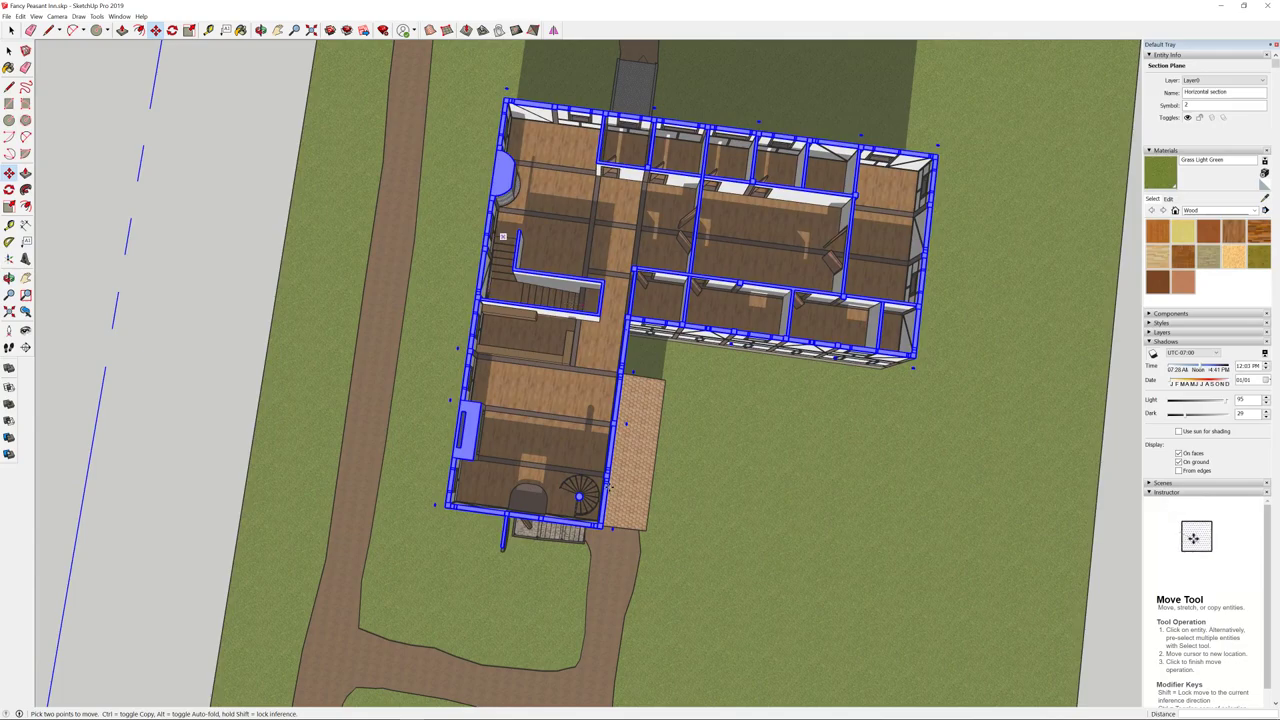
{"action": "middle_click_drag", "start_coordinate": [608, 487], "coordinate": [575, 395]}
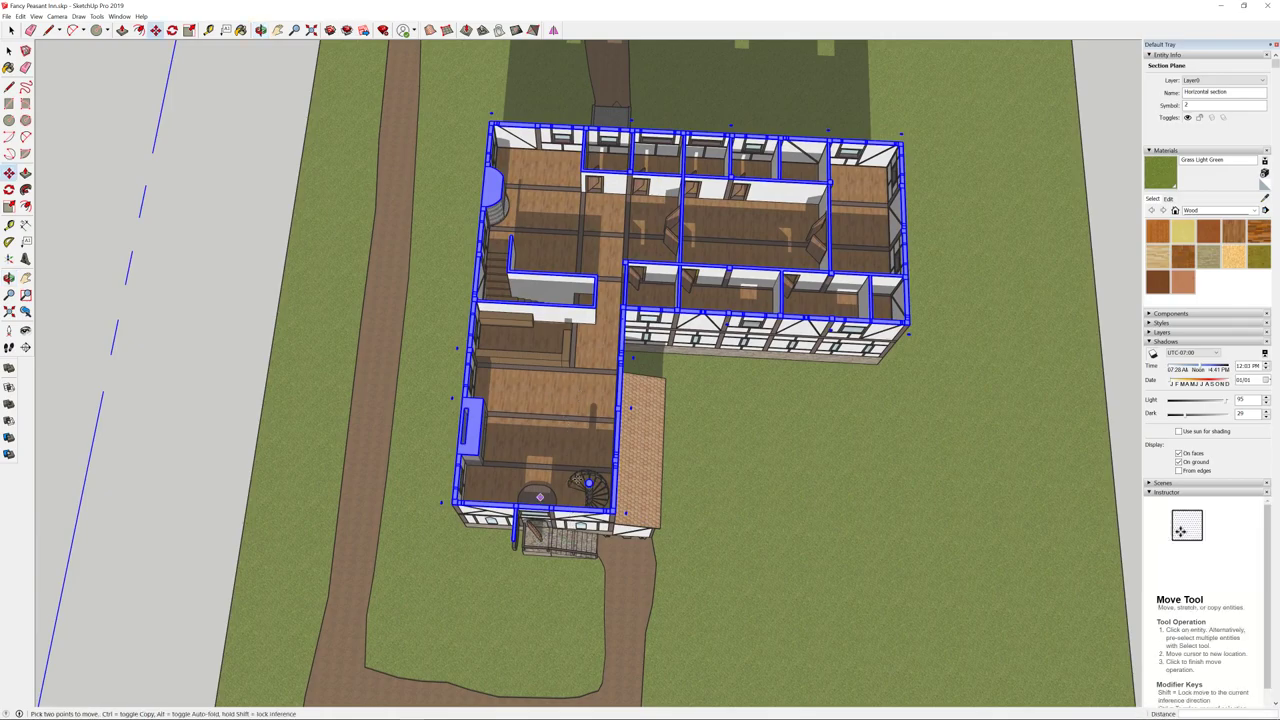
{"action": "middle_click_drag", "start_coordinate": [584, 396], "coordinate": [617, 317]}
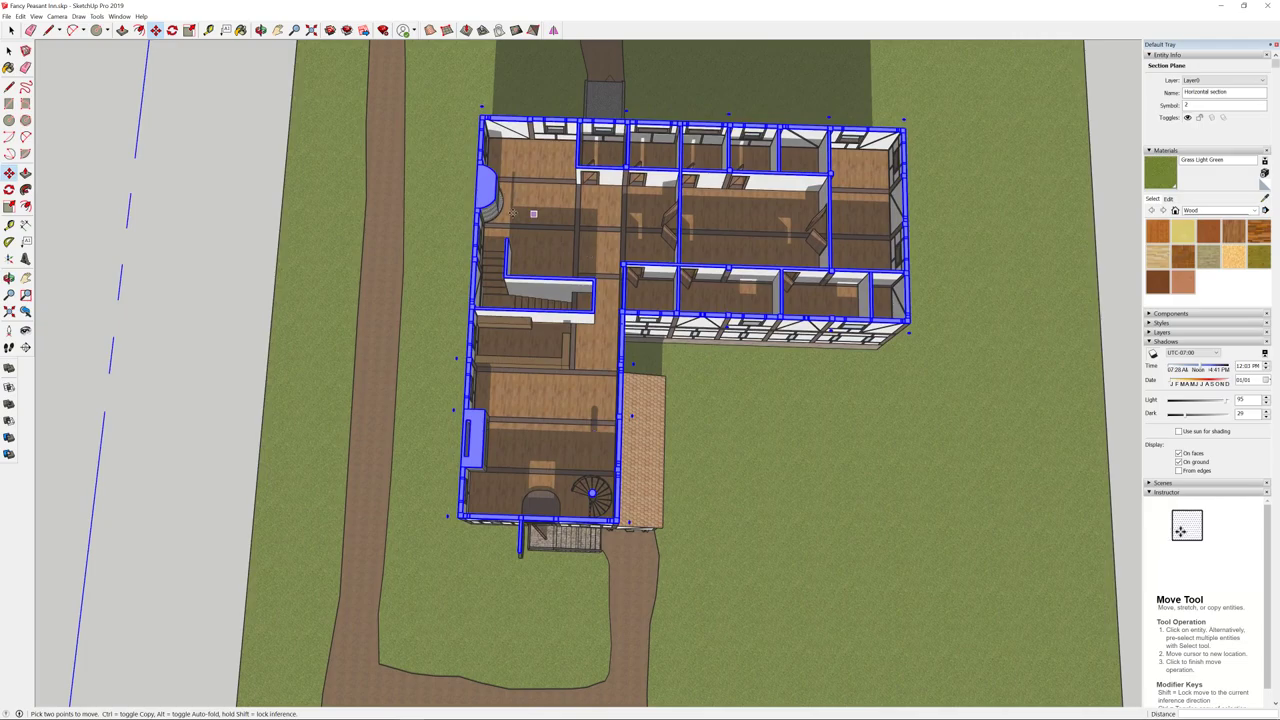
{"action": "middle_click_drag", "start_coordinate": [740, 232], "coordinate": [790, 152]}
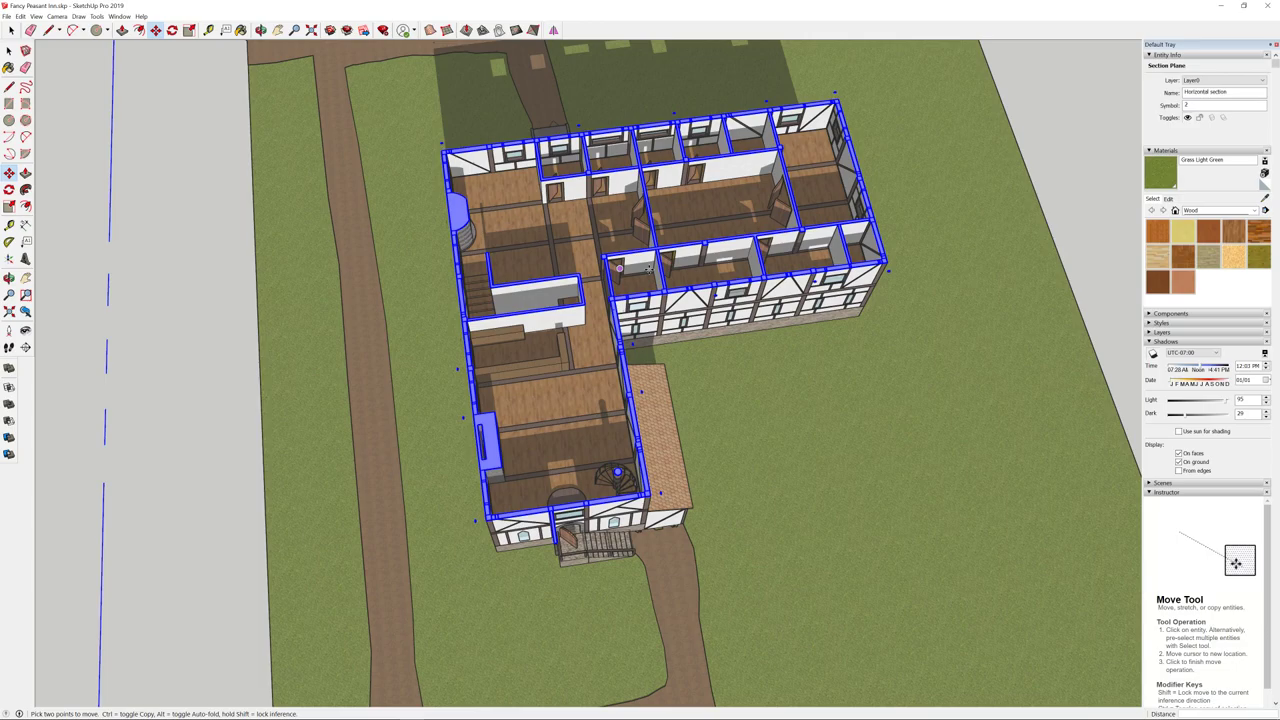
{"action": "middle_click_drag", "start_coordinate": [566, 214], "coordinate": [573, 270]}
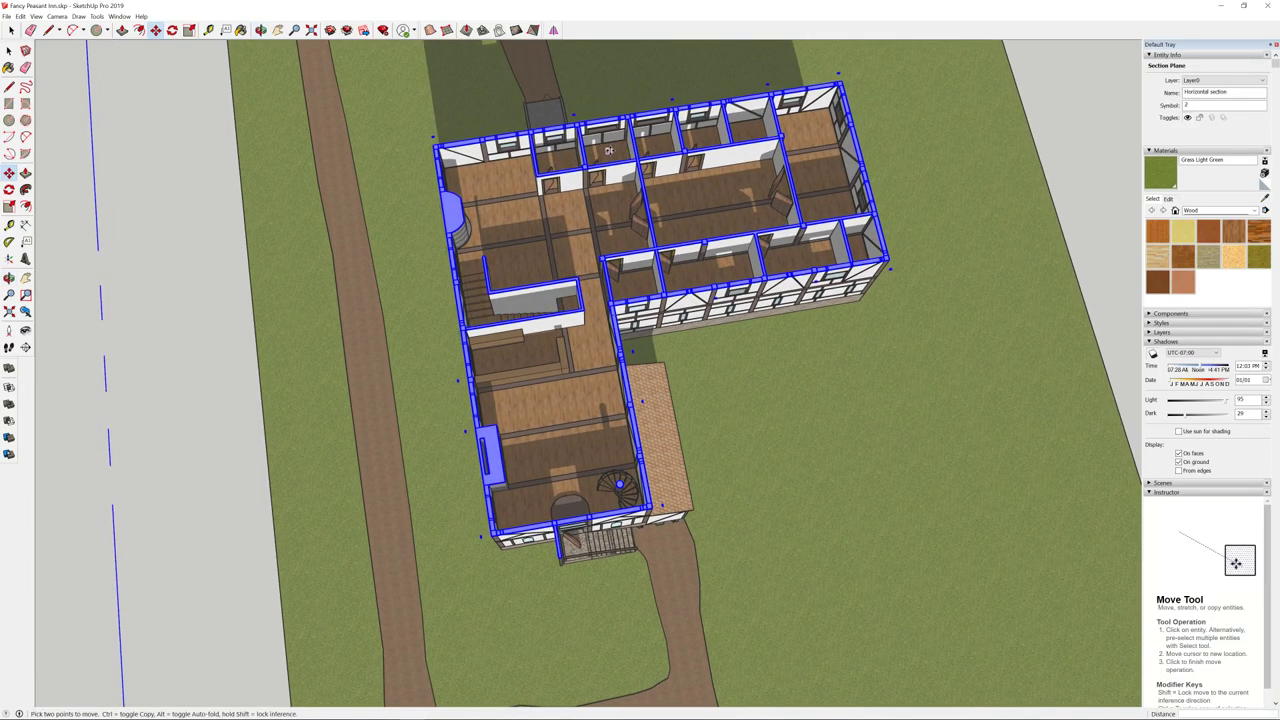
{"action": "scroll", "coordinate": [607, 142], "scroll_direction": "up", "scroll_amount": 5}
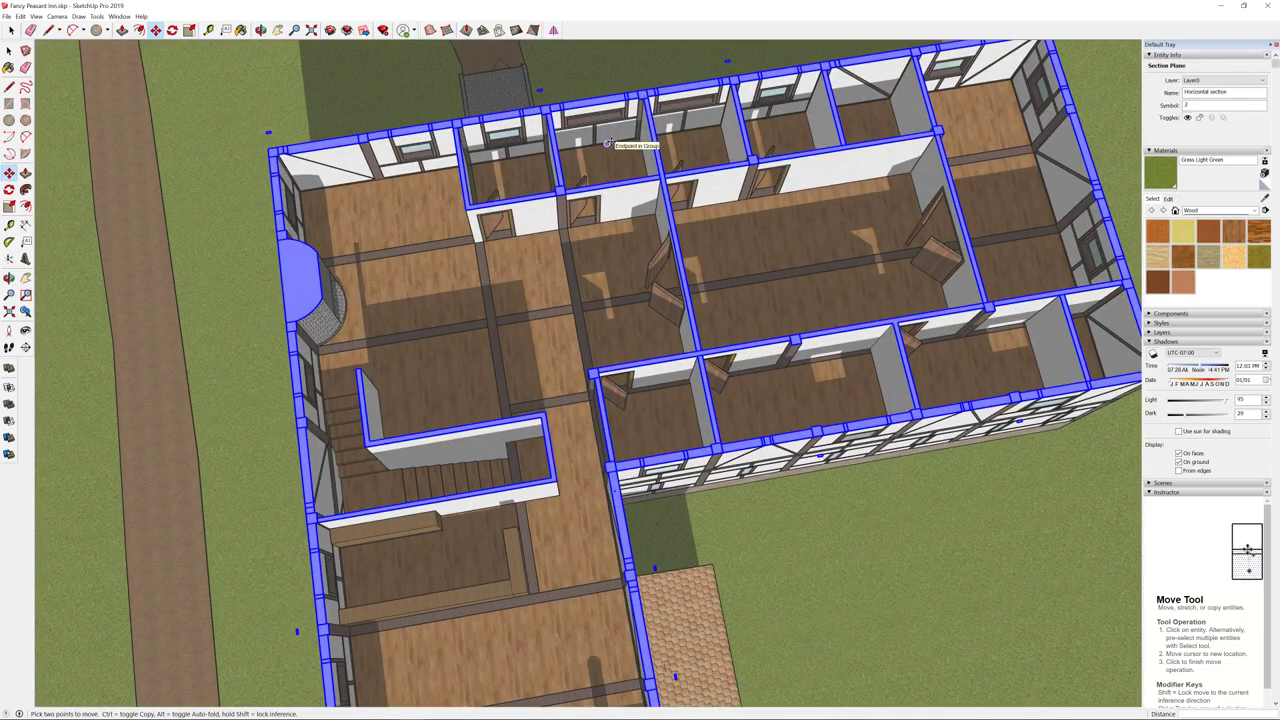
{"action": "scroll", "coordinate": [607, 142], "scroll_direction": "down", "scroll_amount": 10}
{"action": "middle_click_drag", "start_coordinate": [565, 140], "coordinate": [568, 84]}
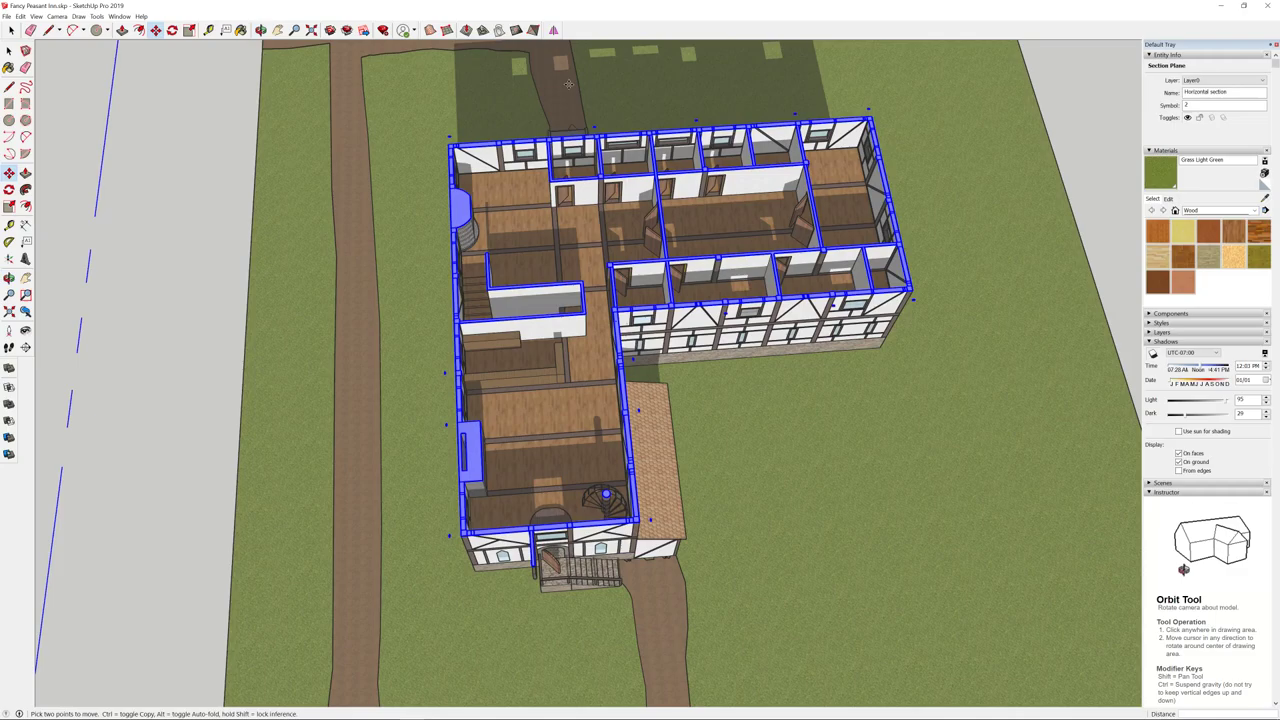
{"action": "scroll", "coordinate": [568, 84], "scroll_direction": "up", "scroll_amount": 5}
{"action": "scroll", "coordinate": [630, 173], "scroll_direction": "down", "scroll_amount": 6}
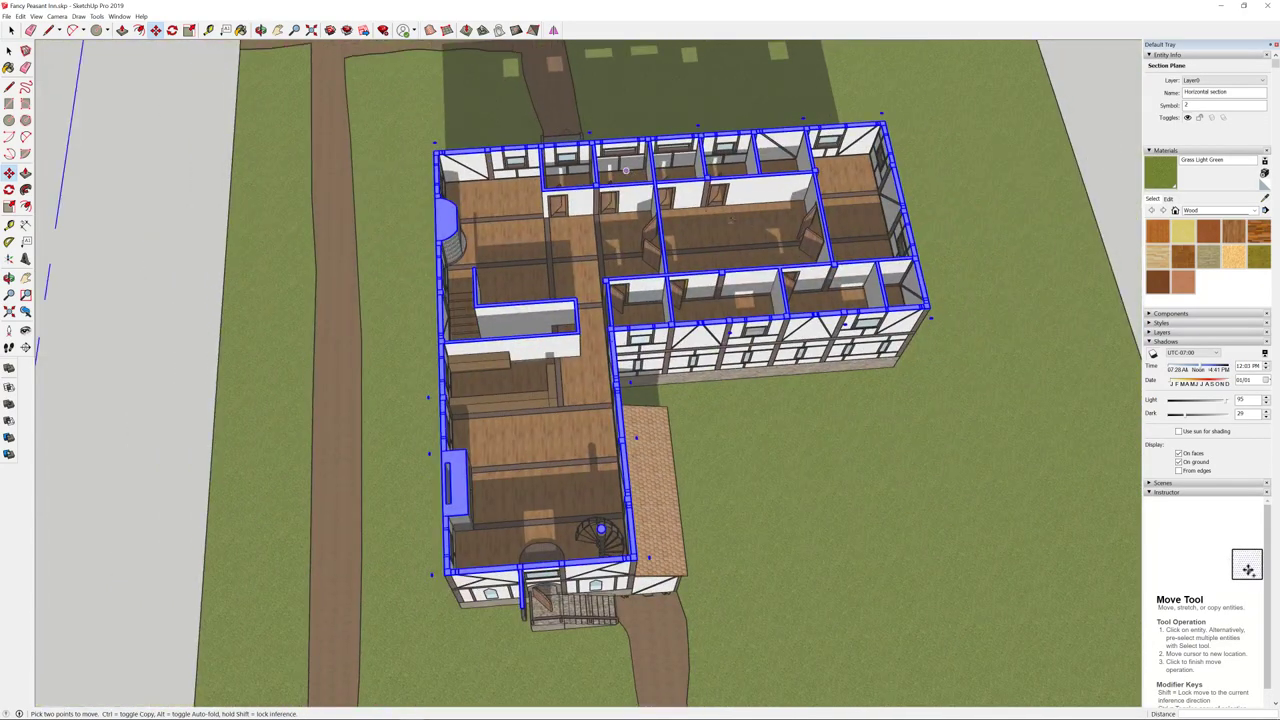
{"action": "mouse_move", "coordinate": [627, 172]}
{"action": "middle_mouse_down"}
{"action": "mouse_move", "coordinate": [665, 240]}
{"action": "mouse_move", "coordinate": [690, 250]}
{"action": "mouse_move", "coordinate": [734, 211]}
{"action": "mouse_move", "coordinate": [790, 285]}
{"action": "mouse_move", "coordinate": [760, 280]}
{"action": "middle_mouse_up"}
{"action": "key", "text": "m"}
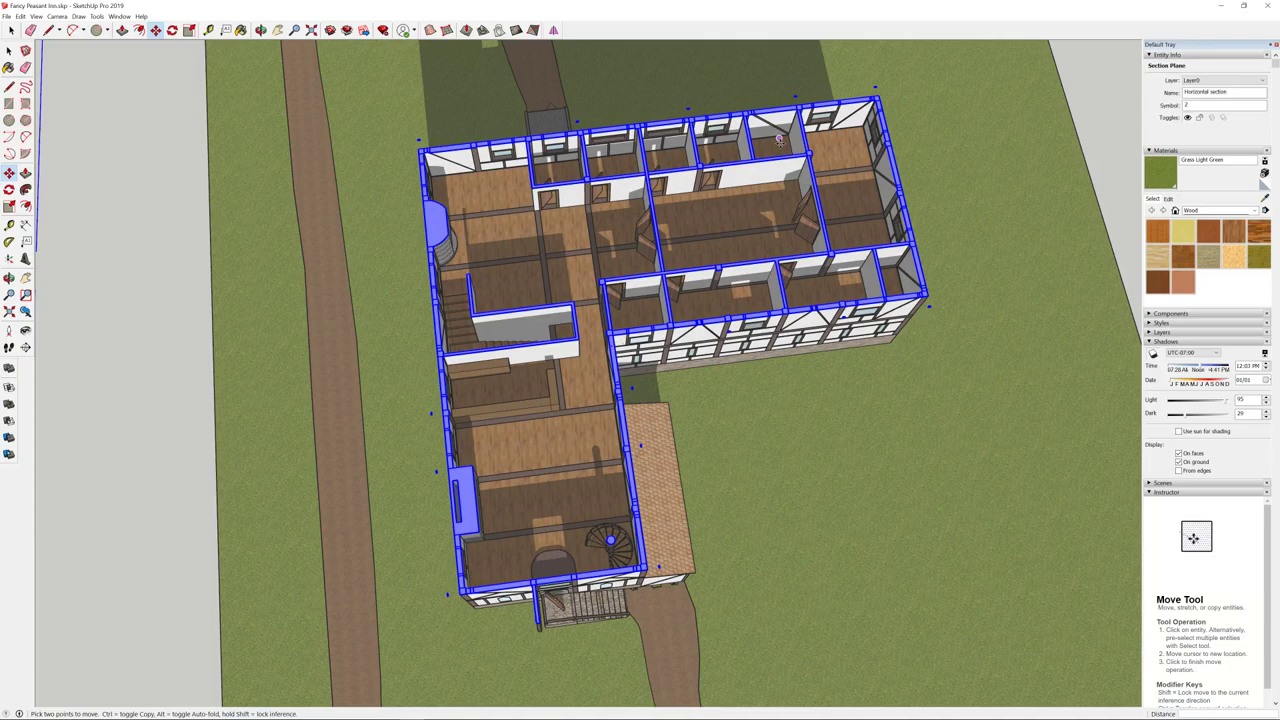
{"action": "mouse_move", "coordinate": [779, 138]}
{"action": "middle_mouse_down"}
{"action": "mouse_move", "coordinate": [838, 266]}
{"action": "mouse_move", "coordinate": [880, 252]}
{"action": "middle_mouse_up"}
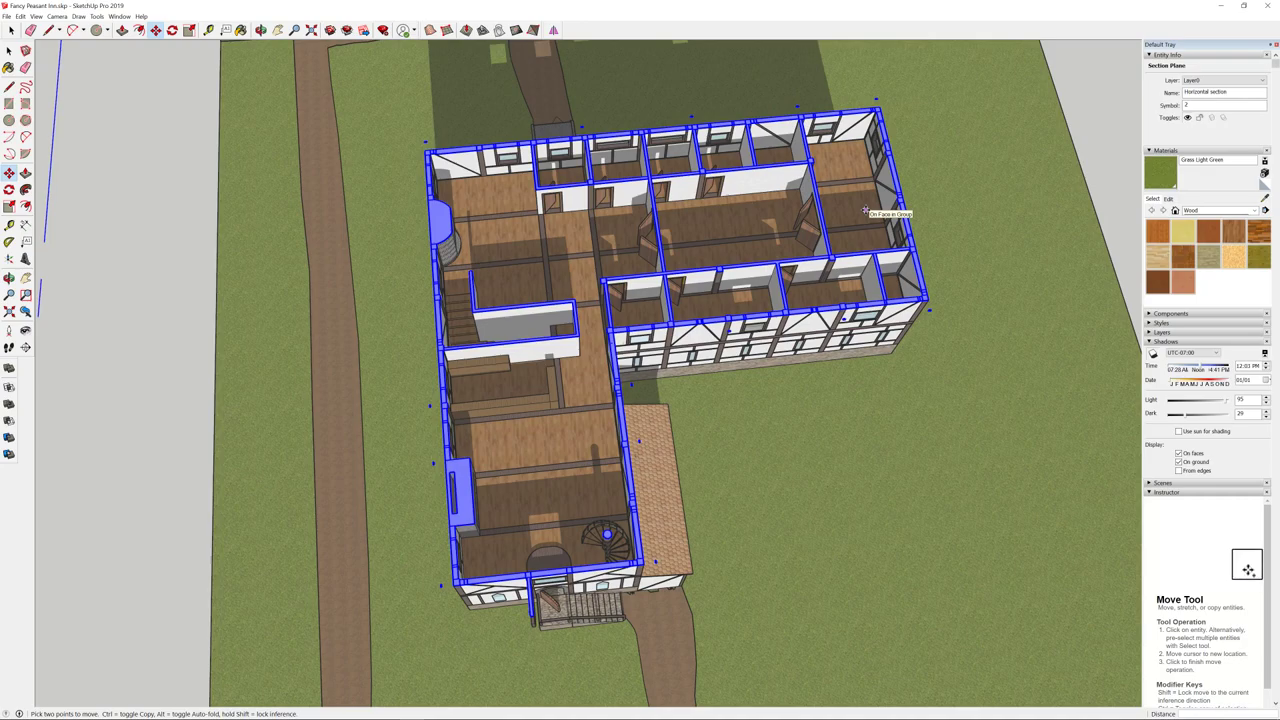
{"action": "mouse_move", "coordinate": [866, 210]}
{"action": "middle_mouse_down"}
{"action": "mouse_move", "coordinate": [660, 157]}
{"action": "mouse_move", "coordinate": [765, 245]}
{"action": "middle_mouse_up"}
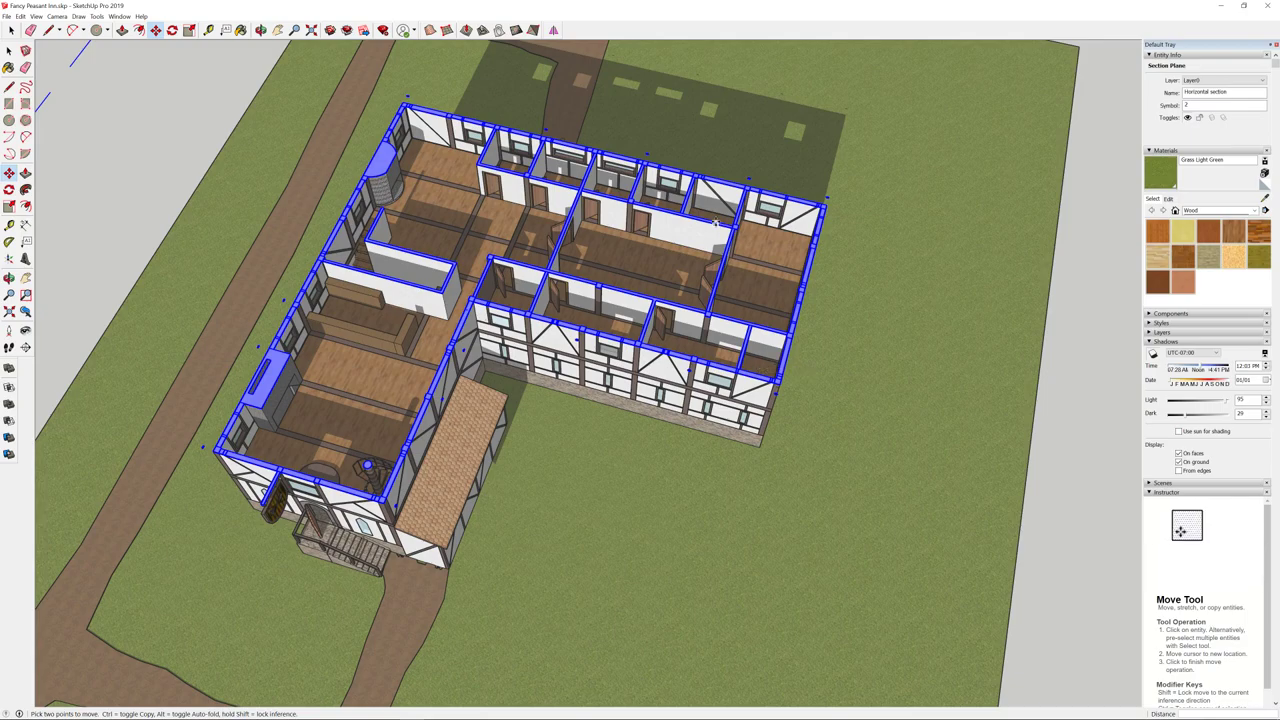
{"action": "mouse_move", "coordinate": [714, 221]}
{"action": "middle_mouse_down"}
{"action": "mouse_move", "coordinate": [511, 343]}
{"action": "mouse_move", "coordinate": [757, 360]}
{"action": "middle_mouse_up"}
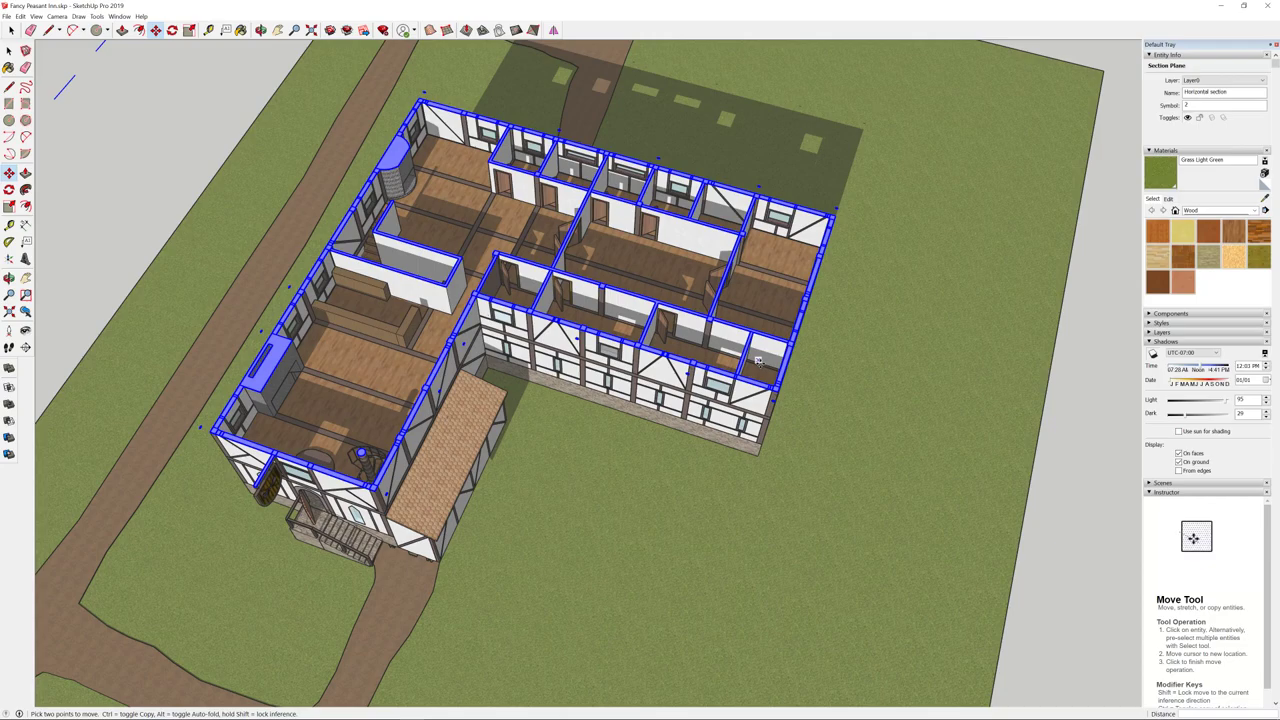
{"action": "middle_click_drag", "start_coordinate": [280, 294], "coordinate": [382, 290]}
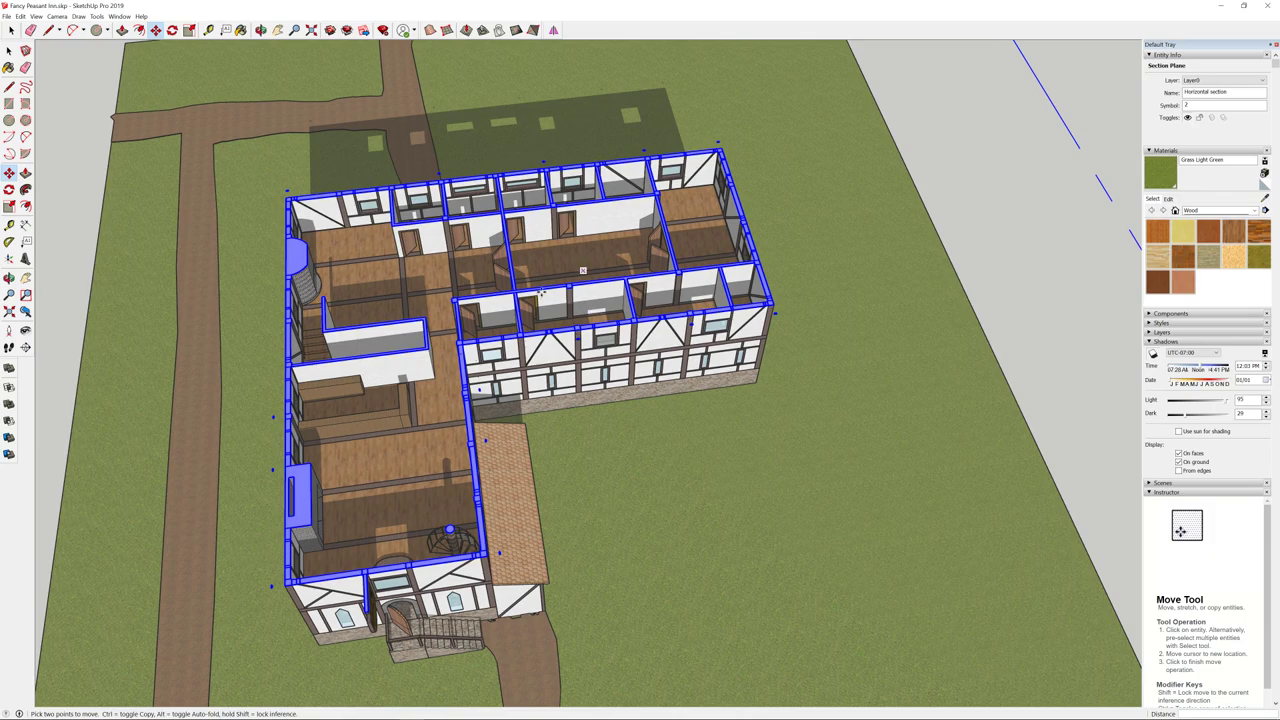
{"action": "mouse_move", "coordinate": [583, 270]}
{"action": "middle_mouse_down"}
{"action": "mouse_move", "coordinate": [560, 266]}
{"action": "mouse_move", "coordinate": [578, 260]}
{"action": "middle_mouse_up"}
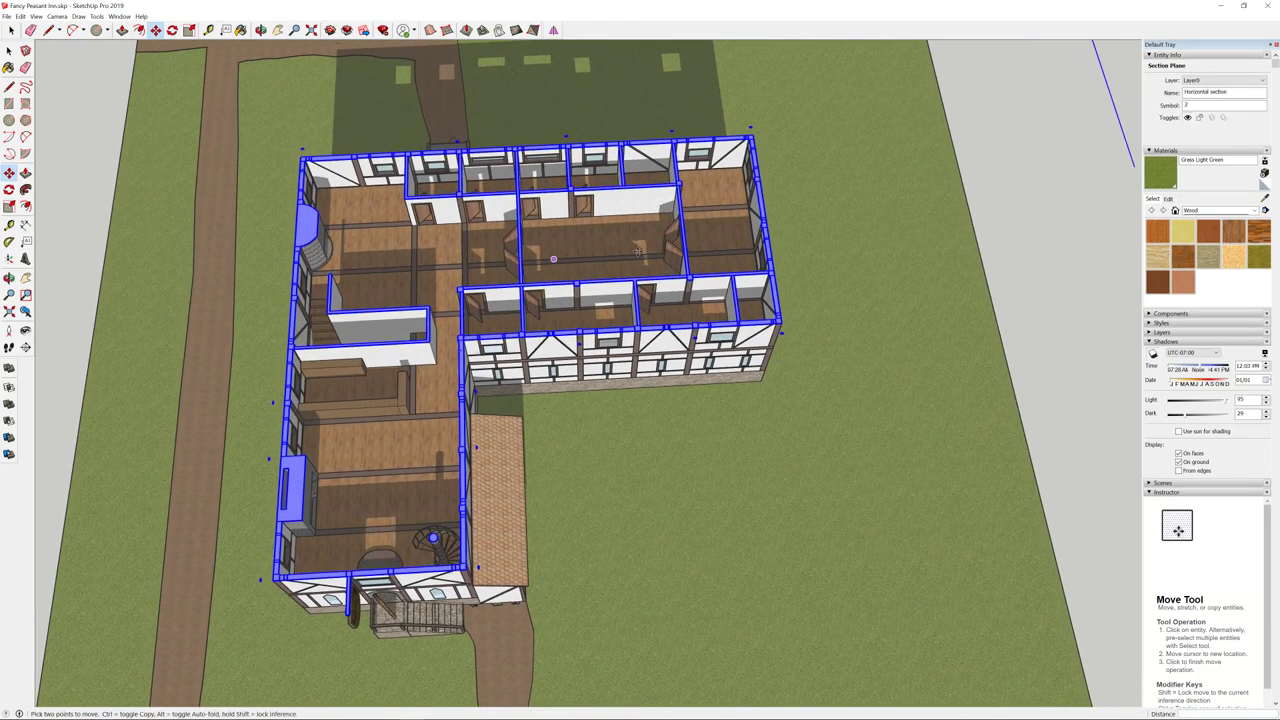
- Switch to the AutoCAD drawing The Fancy Peasant Inn.dwg and examine the furnished upper-floor plan, then return to the SketchUp model
{"action": "mouse_move", "coordinate": [462, 697]}
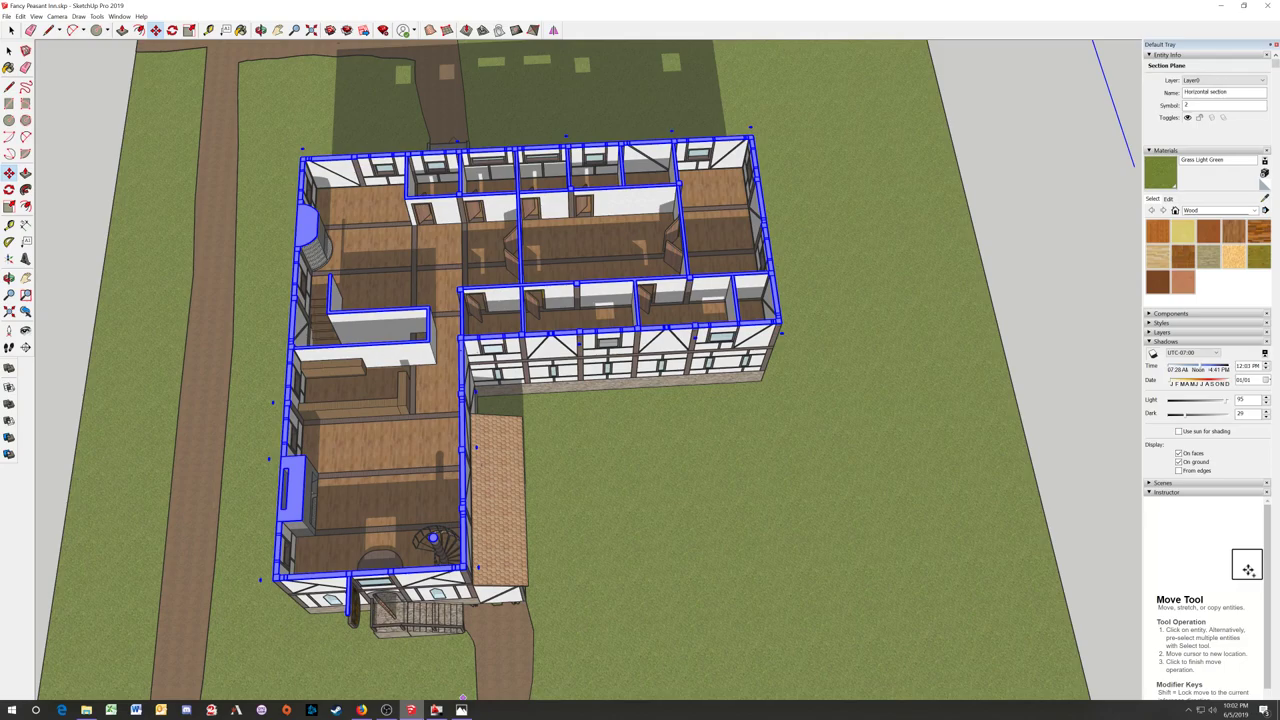
{"action": "left_click", "coordinate": [461, 709]}
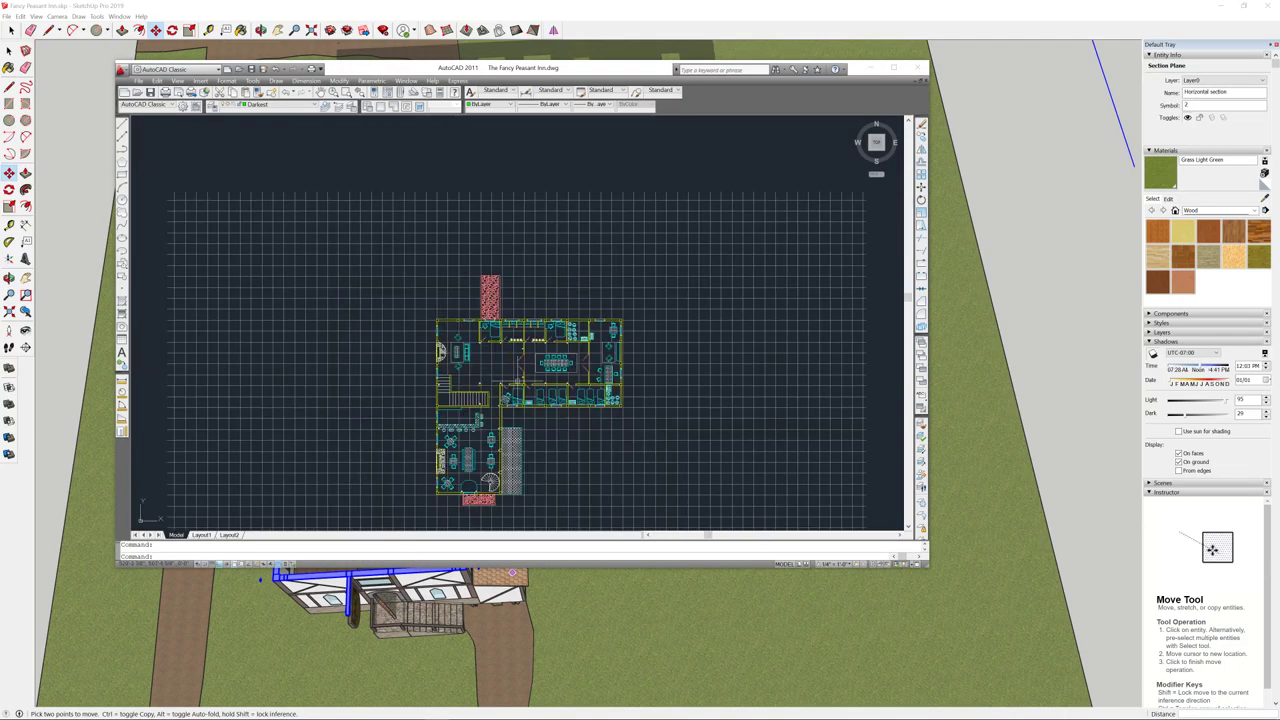
{"action": "scroll", "coordinate": [529, 383], "scroll_direction": "up", "scroll_amount": 5}
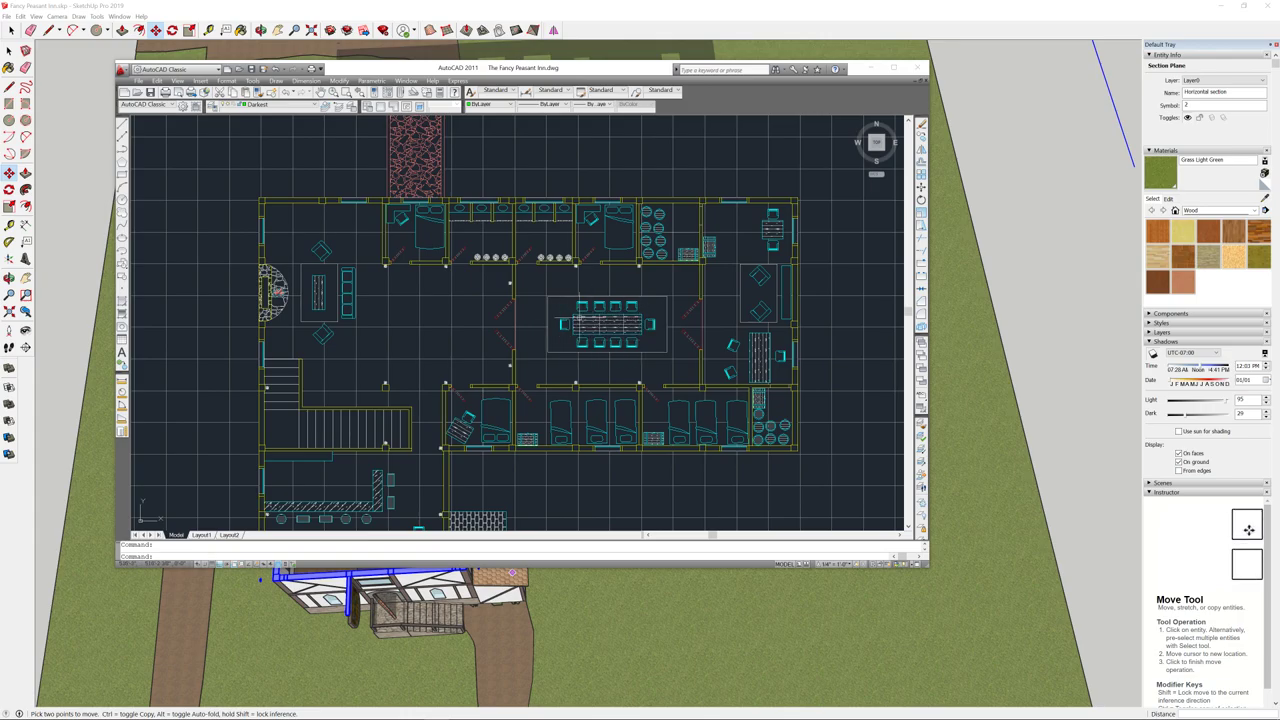
{"action": "scroll", "coordinate": [615, 336], "scroll_direction": "up", "scroll_amount": 3}
{"action": "scroll", "coordinate": [615, 335], "scroll_direction": "down", "scroll_amount": 3}
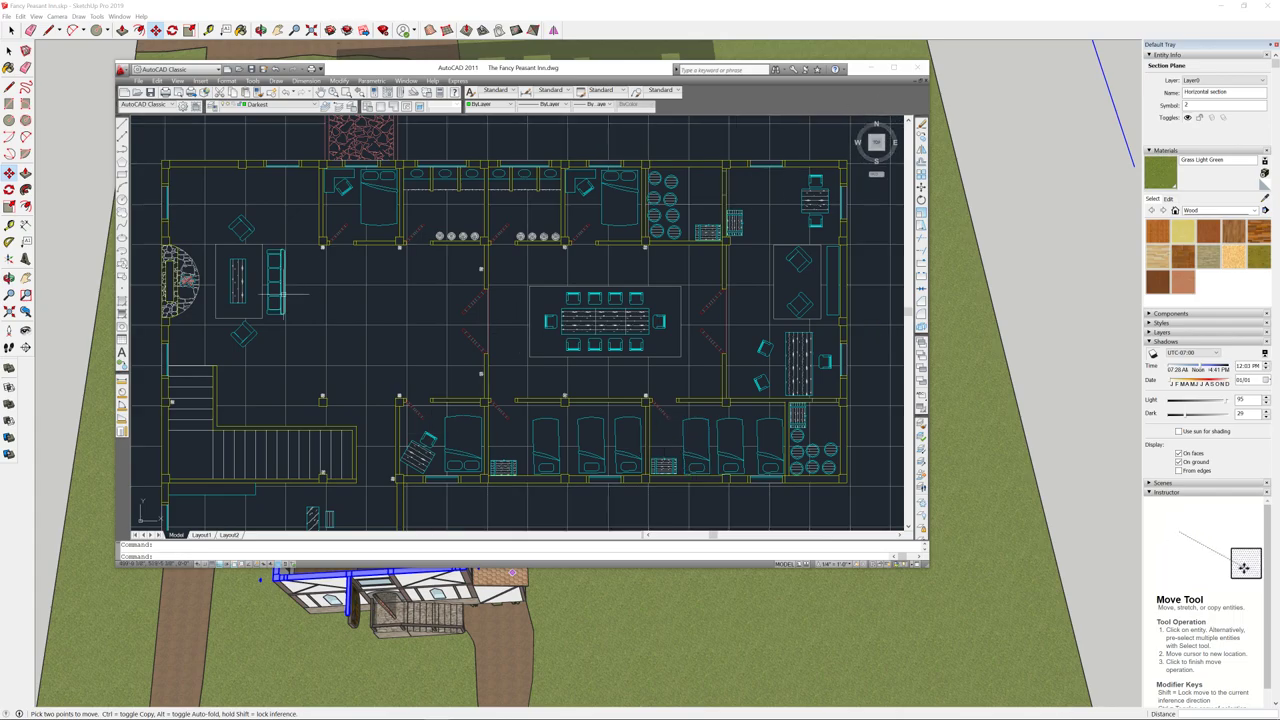
{"action": "left_click", "coordinate": [869, 68]}
- Move the horizontal section plane down along the blue axis through the upper-floor walls to the floor beams beneath
{"action": "middle_click_drag", "start_coordinate": [362, 369], "coordinate": [410, 330]}
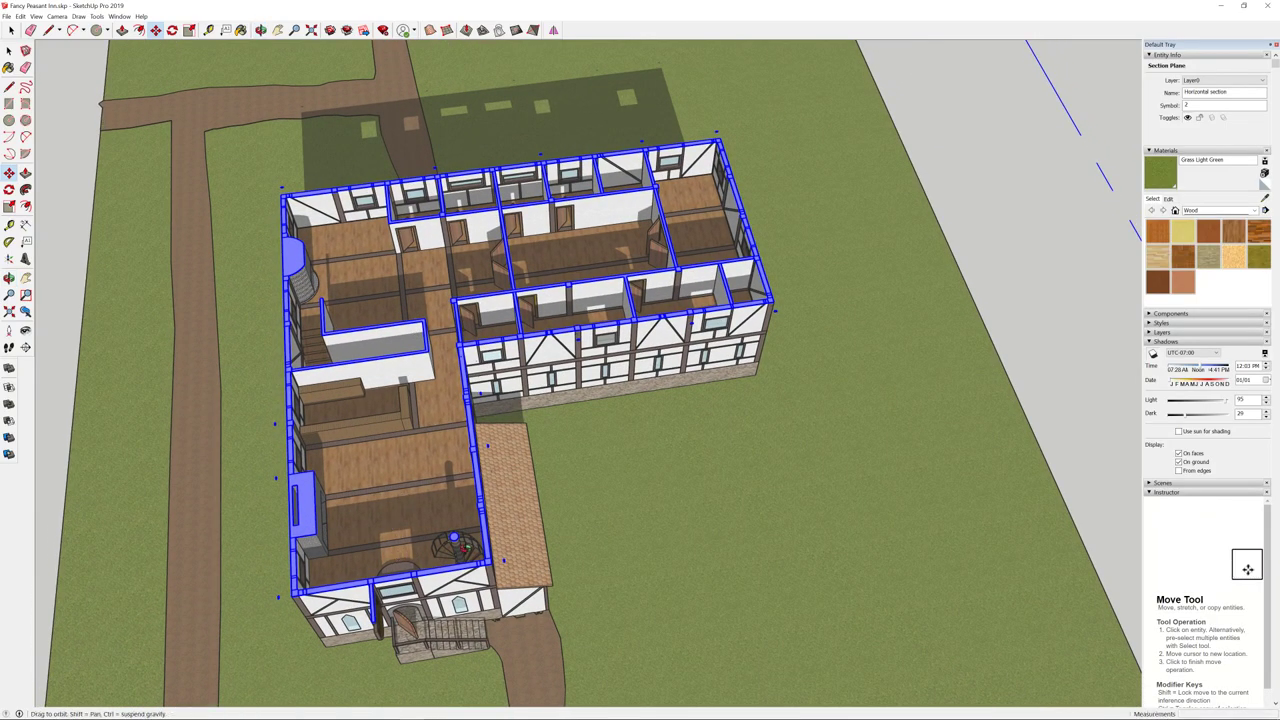
{"action": "middle_click_drag", "start_coordinate": [398, 546], "coordinate": [828, 441]}
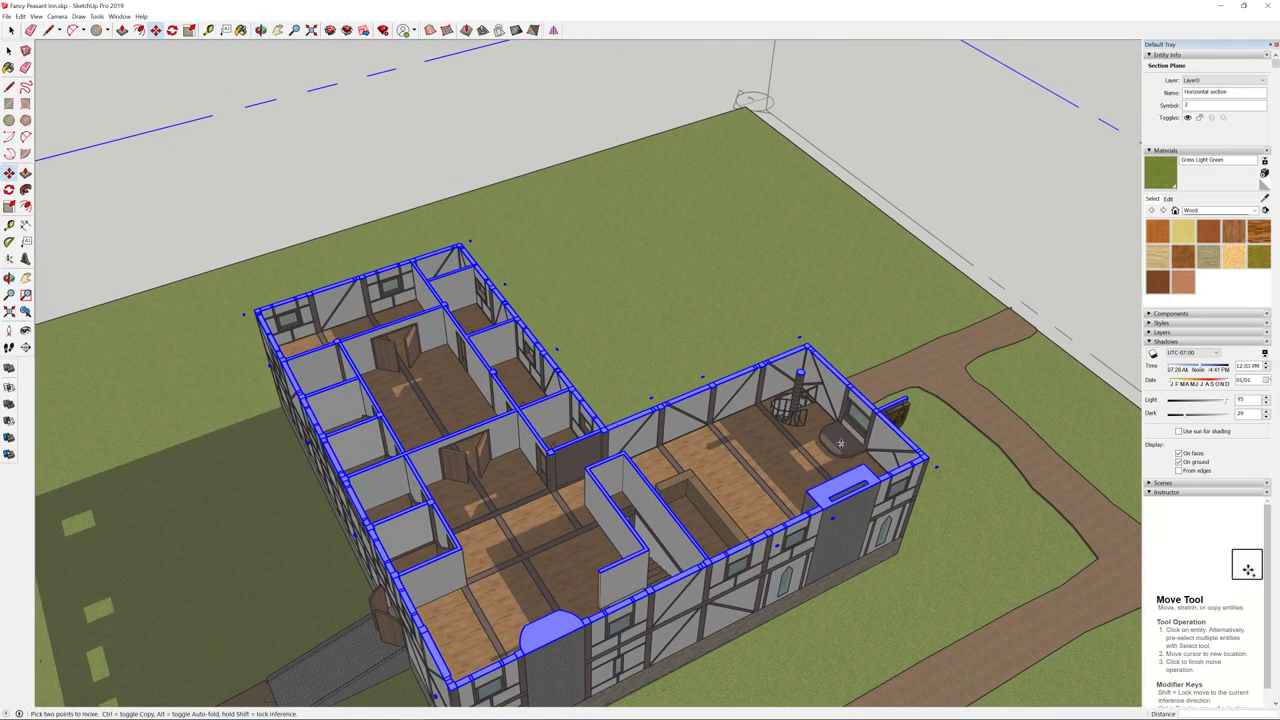
{"action": "middle_click_drag", "start_coordinate": [840, 443], "coordinate": [473, 444]}
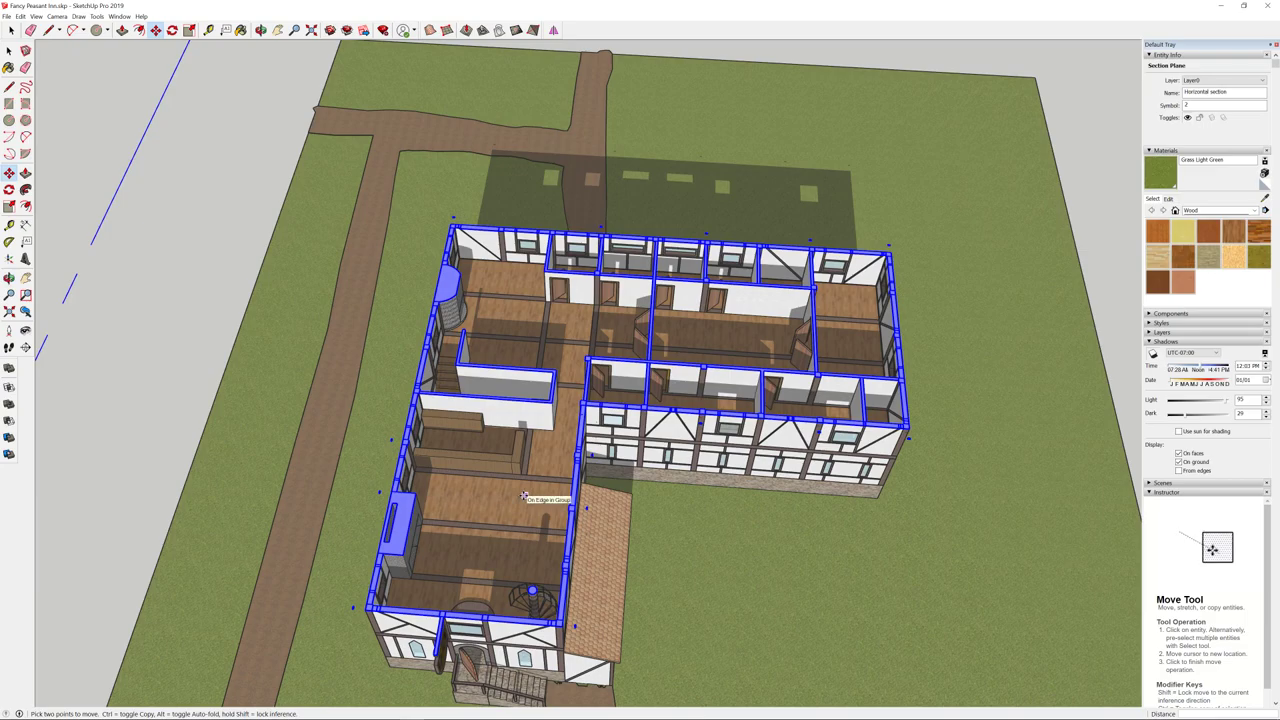
{"action": "scroll", "coordinate": [524, 496], "scroll_direction": "up", "scroll_amount": 1}
{"action": "middle_click_drag", "start_coordinate": [524, 496], "coordinate": [521, 456]}
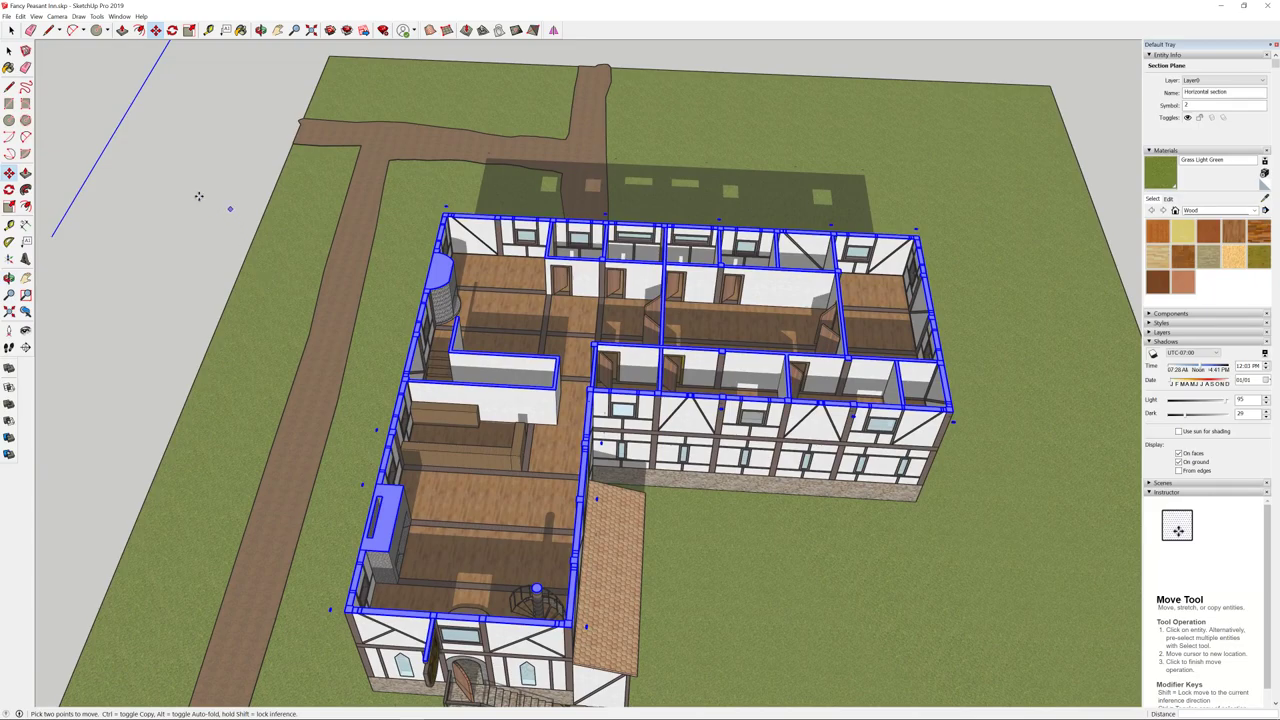
{"action": "left_click", "coordinate": [86, 178]}
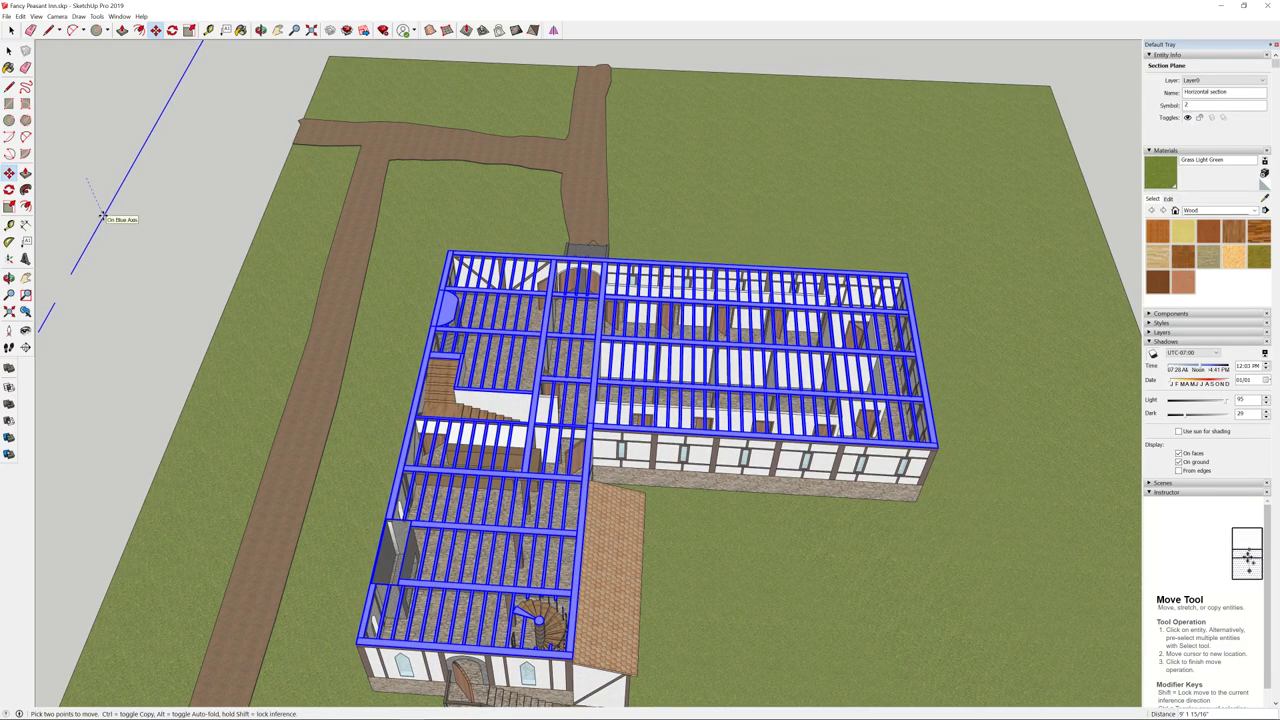
{"action": "left_click", "coordinate": [101, 216]}
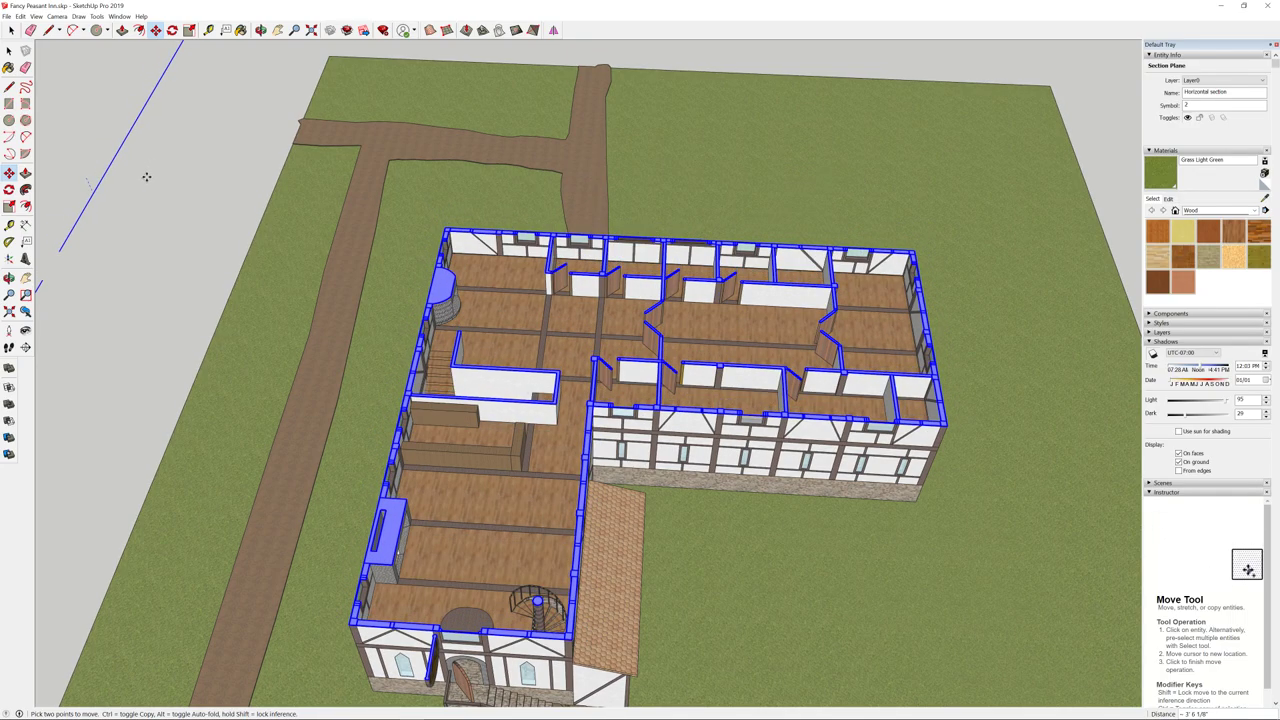
{"action": "mouse_move", "coordinate": [149, 188]}
{"action": "left_mouse_down"}
{"action": "mouse_move", "coordinate": [155, 200]}
{"action": "mouse_move", "coordinate": [160, 149]}
{"action": "mouse_move", "coordinate": [172, 191]}
{"action": "left_mouse_up"}
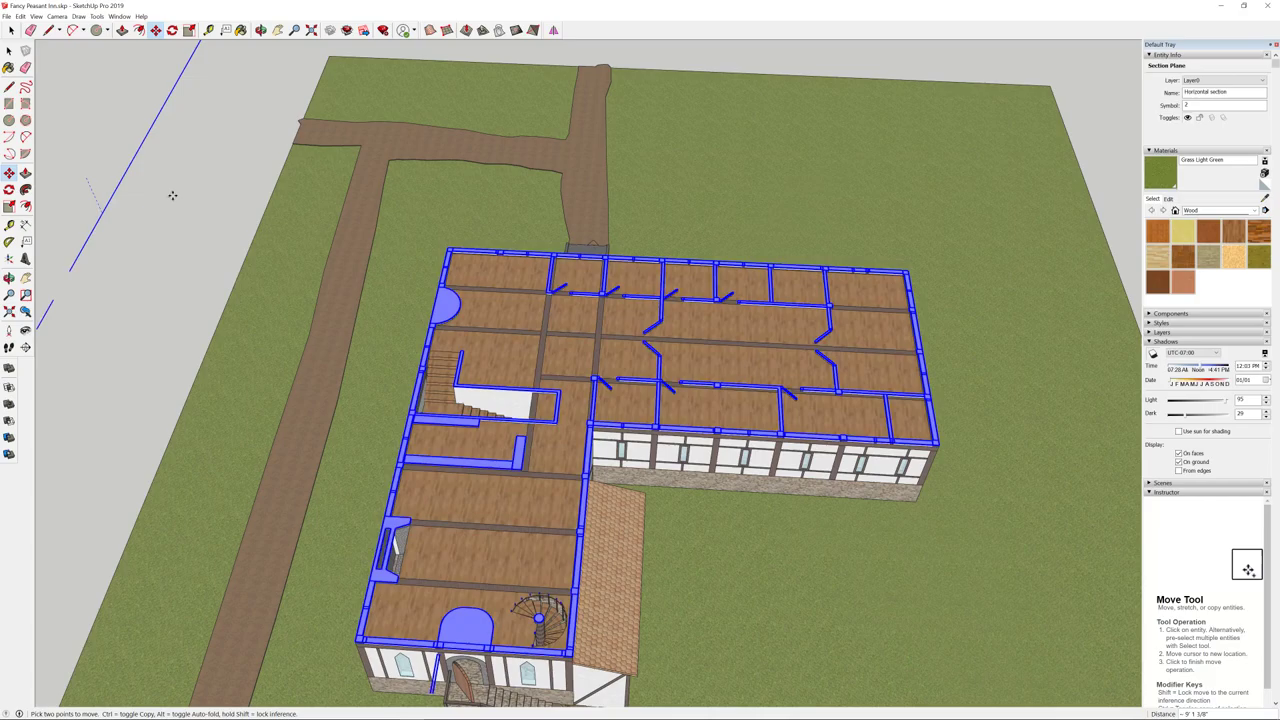
{"action": "left_click_drag", "start_coordinate": [173, 195], "coordinate": [172, 195]}
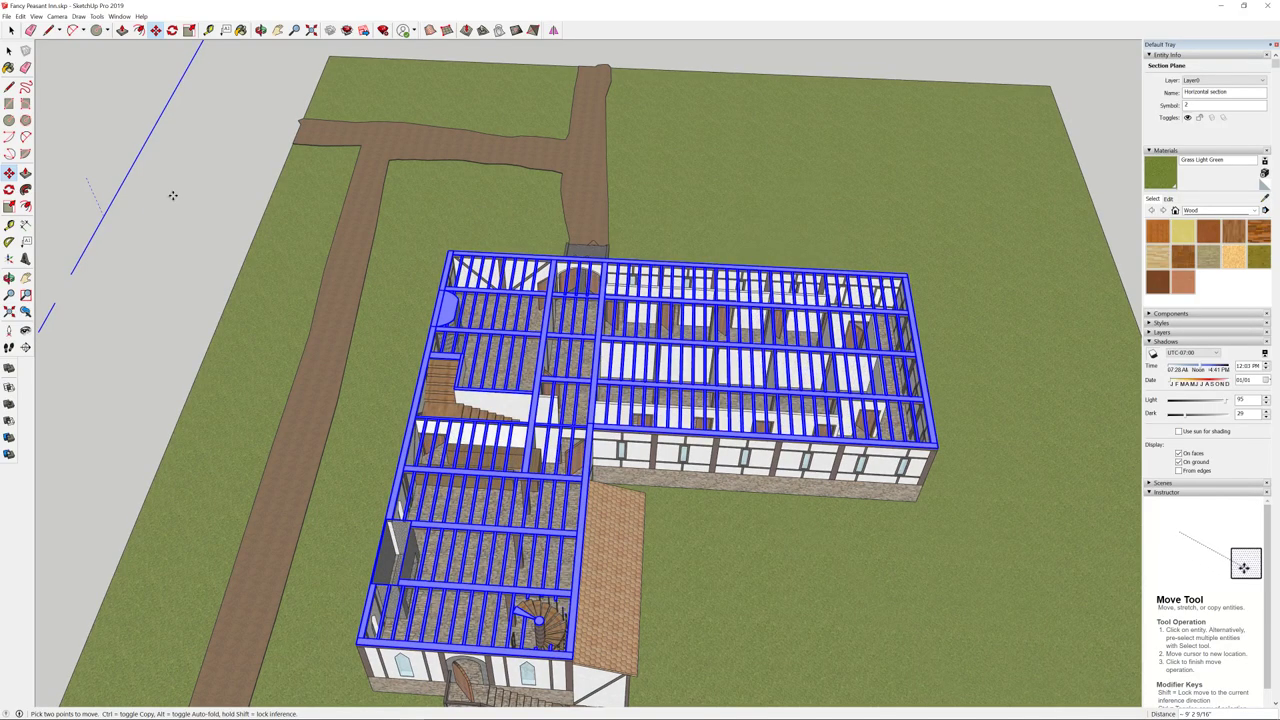
- Continue lowering the horizontal section plane to a total of about 11' 6", cutting through the ground-floor walls
{"action": "left_click", "coordinate": [172, 195]}
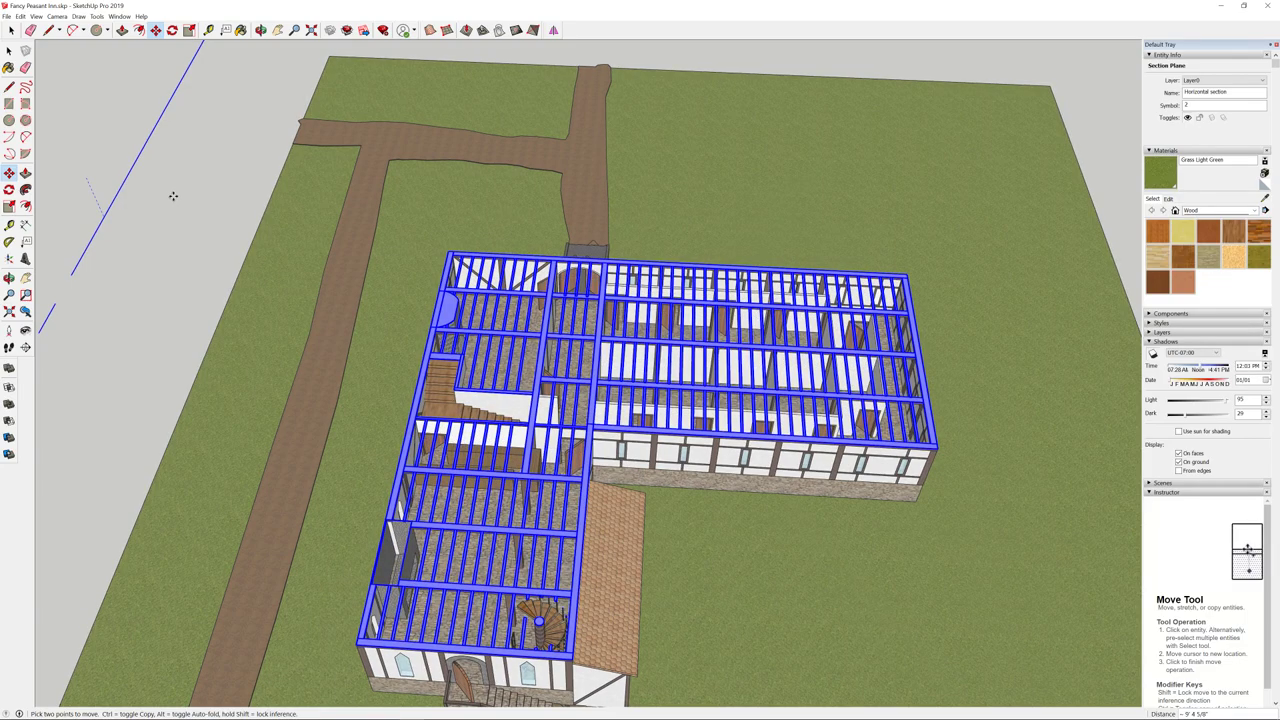
{"action": "left_click", "coordinate": [175, 201]}
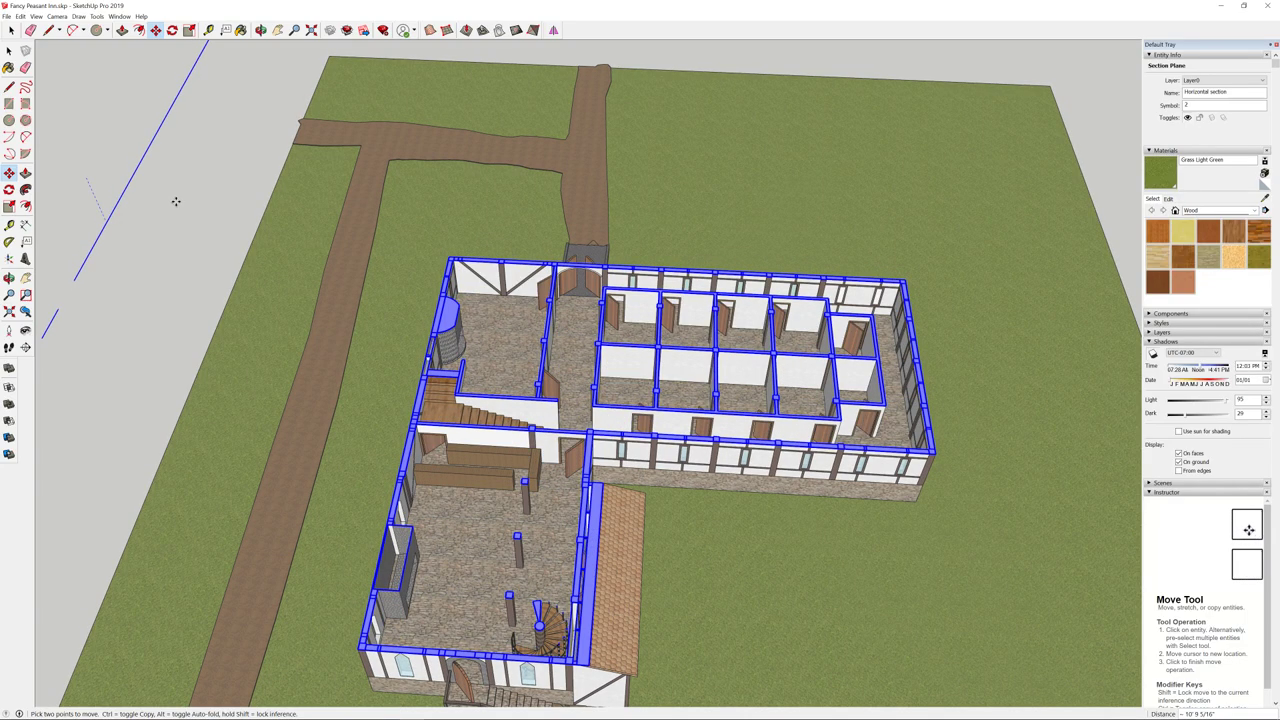
{"action": "left_click", "coordinate": [175, 201]}
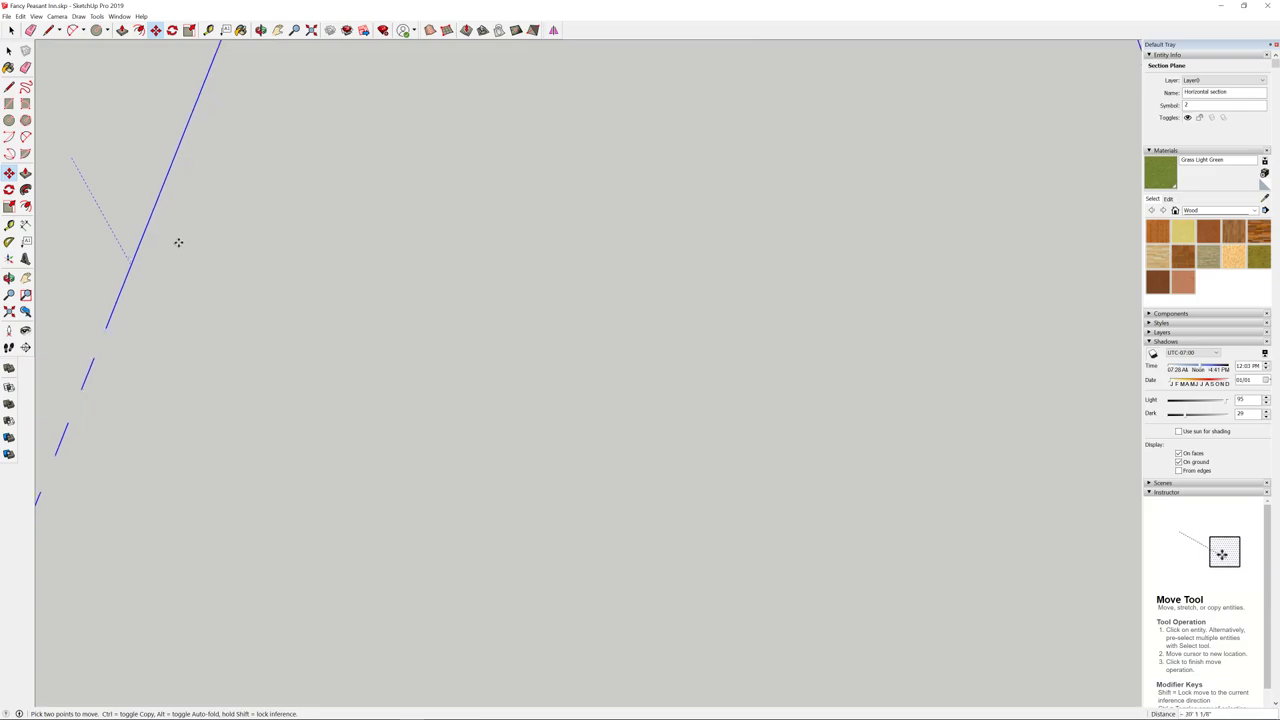
{"action": "left_click", "coordinate": [155, 208]}
{"action": "left_click", "coordinate": [147, 199]}
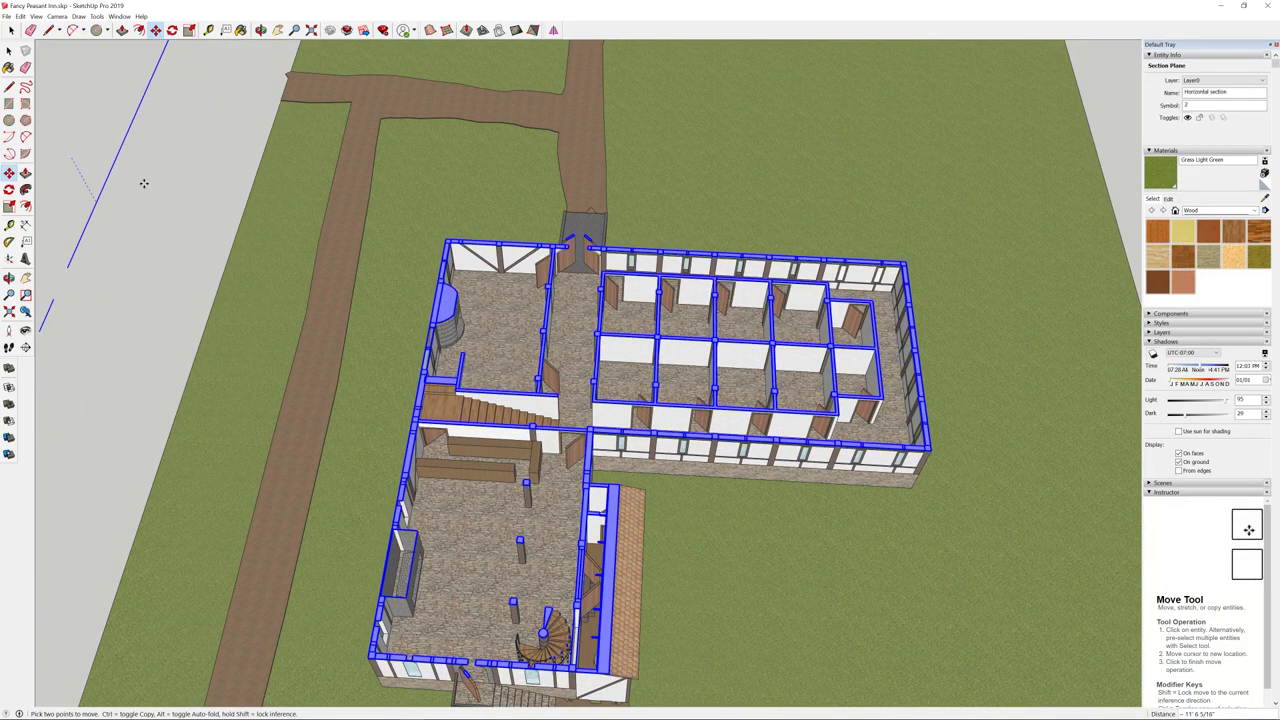
{"action": "left_click", "coordinate": [143, 183]}
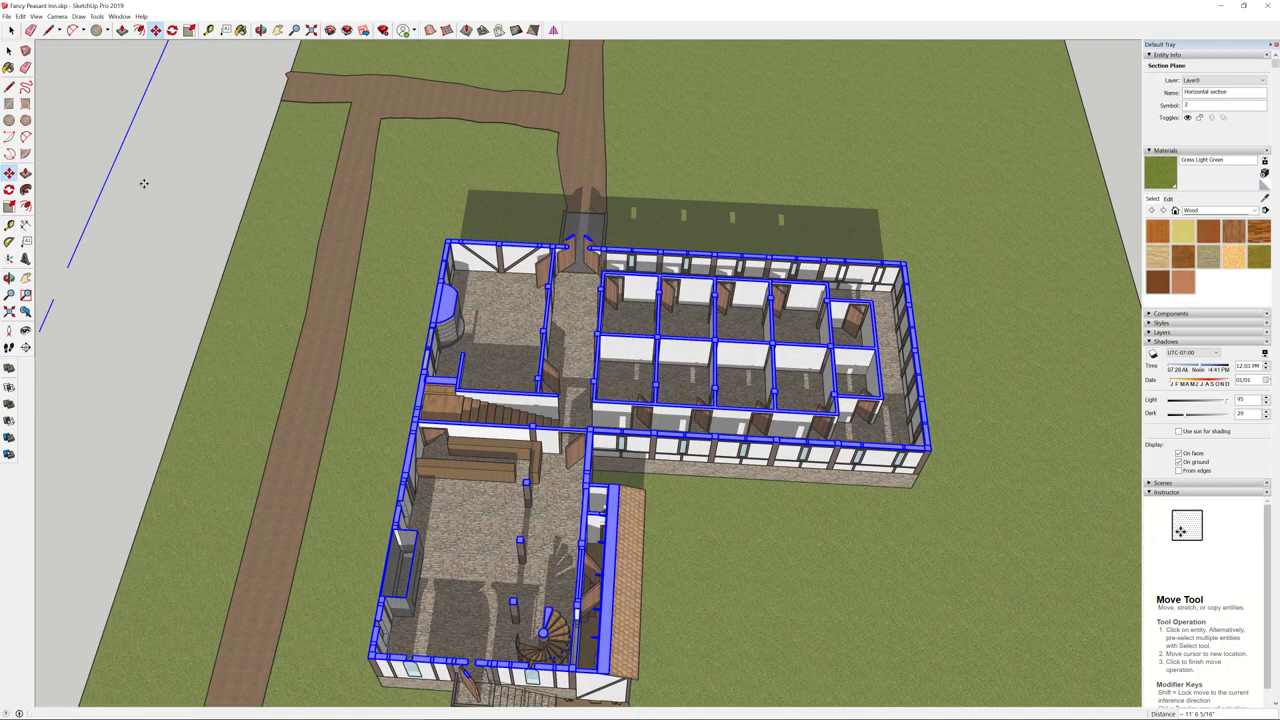
- Hide the section planes while keeping the ground-floor cut active, and return to the Select tool
{"action": "left_click", "coordinate": [35, 16]}
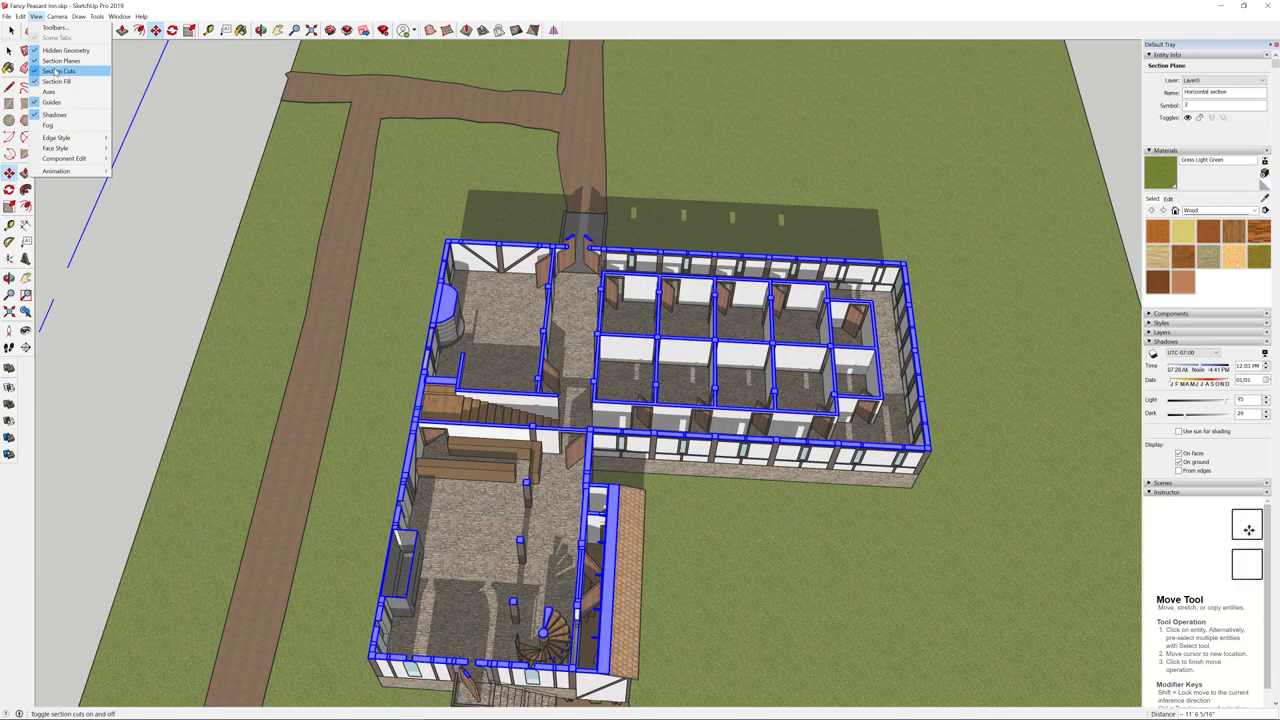
{"action": "left_click", "coordinate": [57, 71]}
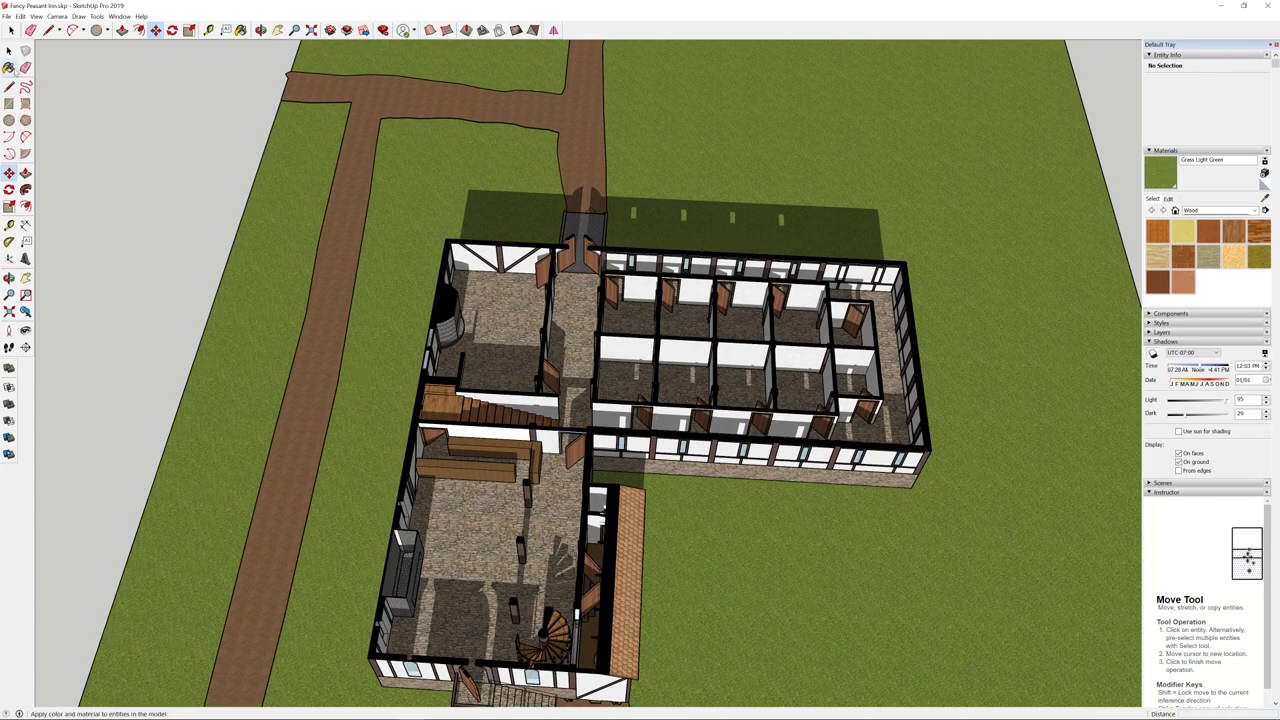
{"action": "left_click", "coordinate": [9, 50]}
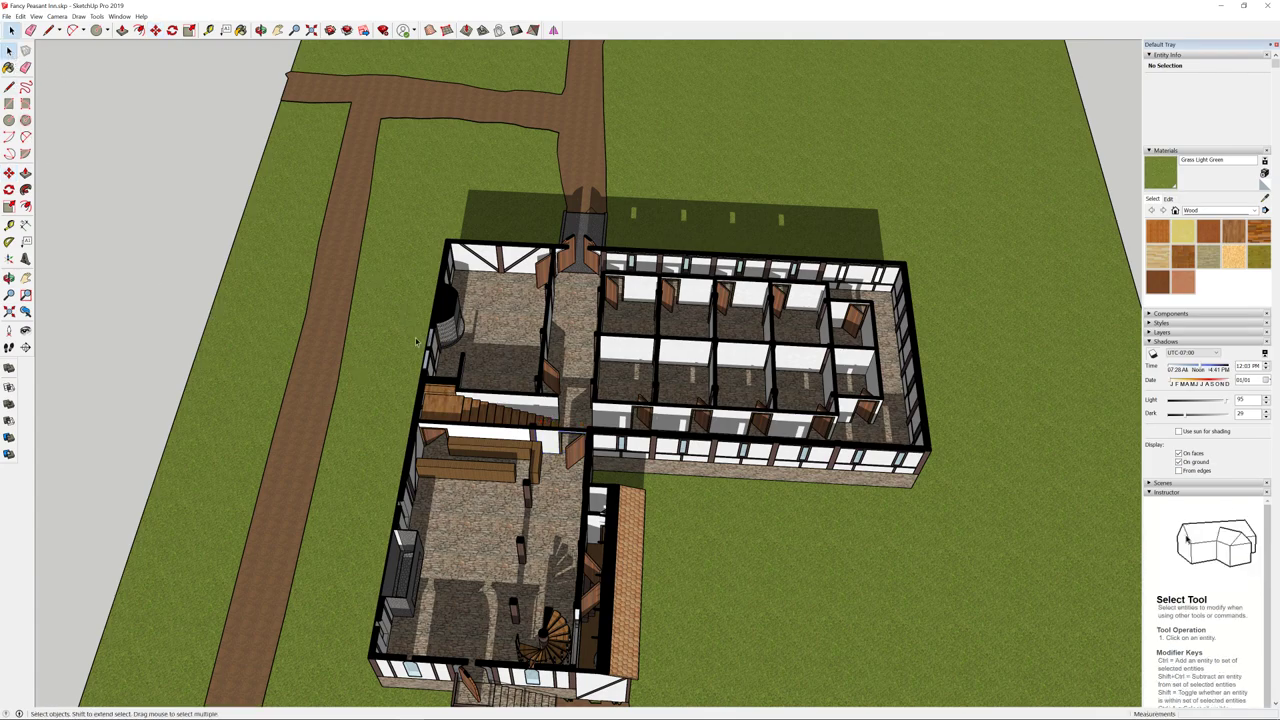
- Examine the cut-open ground-floor hall with its bar counter, fireplace, posts and spiral staircase from several sides
{"action": "middle_click_drag", "start_coordinate": [417, 342], "coordinate": [916, 349]}
{"action": "scroll", "coordinate": [840, 292], "scroll_direction": "up", "scroll_amount": 3}
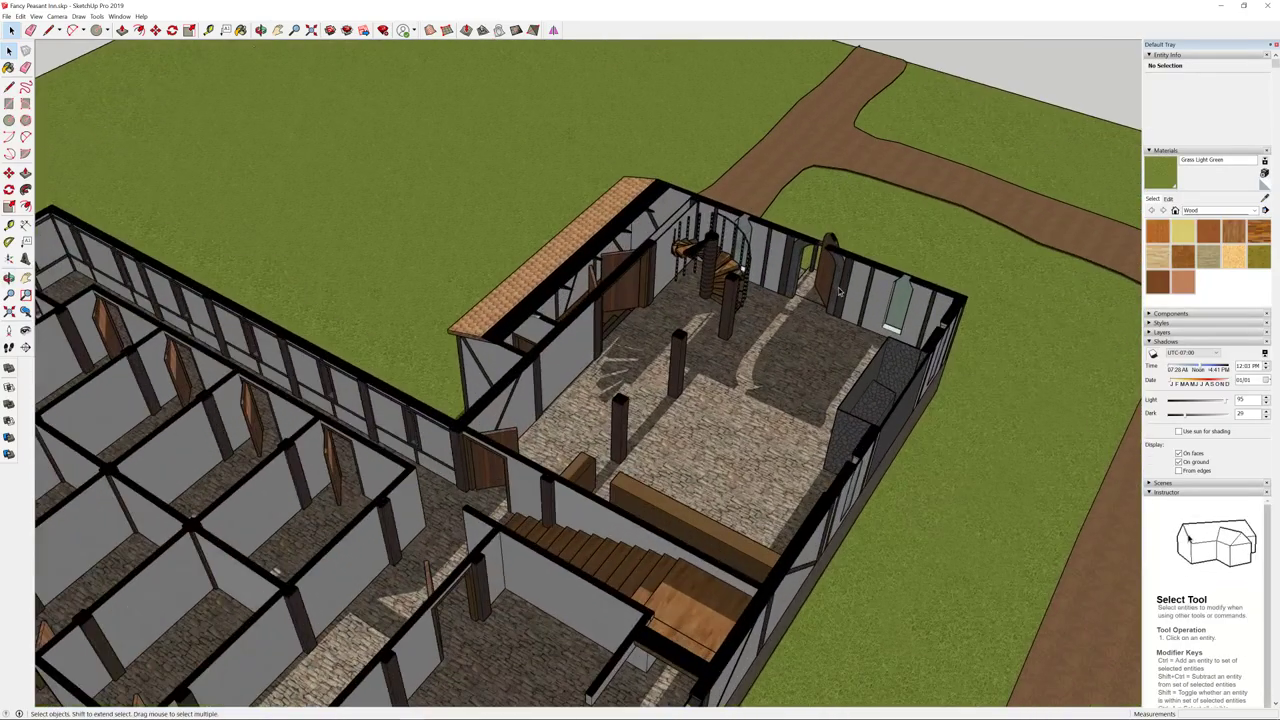
{"action": "scroll", "coordinate": [822, 281], "scroll_direction": "up", "scroll_amount": 3}
{"action": "scroll", "coordinate": [822, 281], "scroll_direction": "down", "scroll_amount": 2}
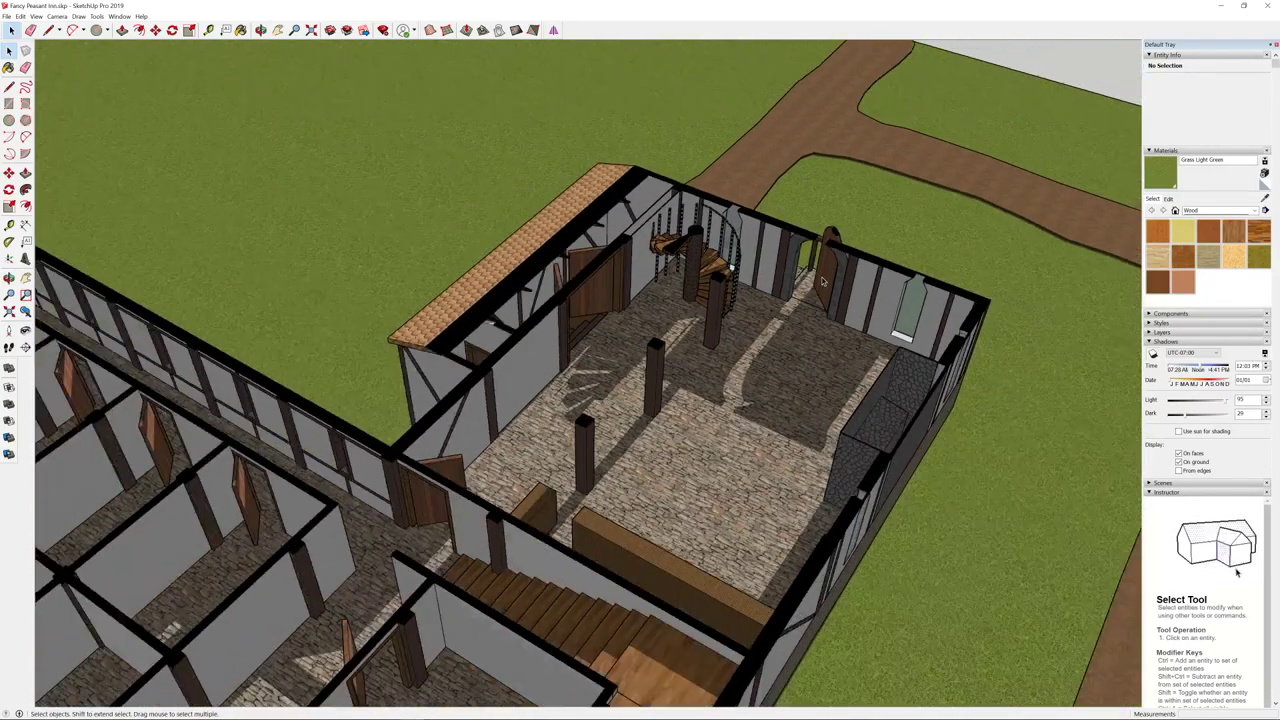
{"action": "middle_click_drag", "start_coordinate": [760, 398], "coordinate": [470, 439]}
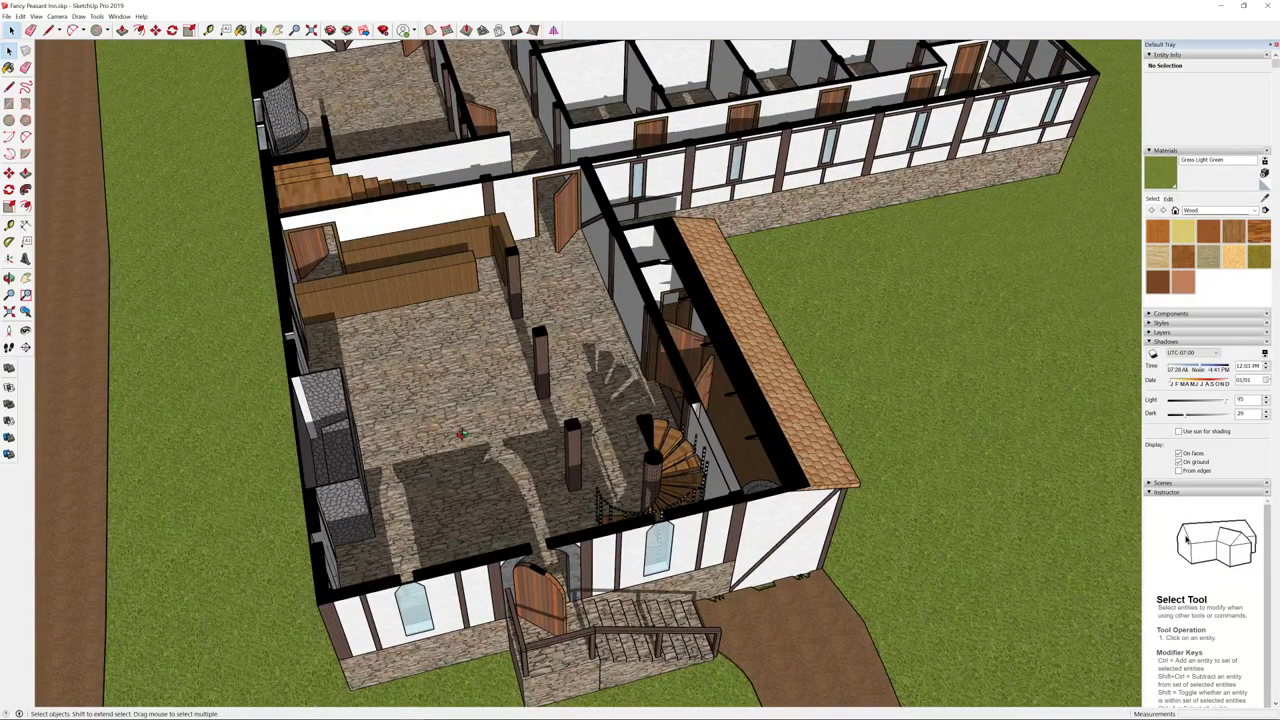
{"action": "scroll", "coordinate": [461, 434], "scroll_direction": "down", "scroll_amount": 1}
{"action": "middle_click_drag", "start_coordinate": [460, 257], "coordinate": [580, 170]}
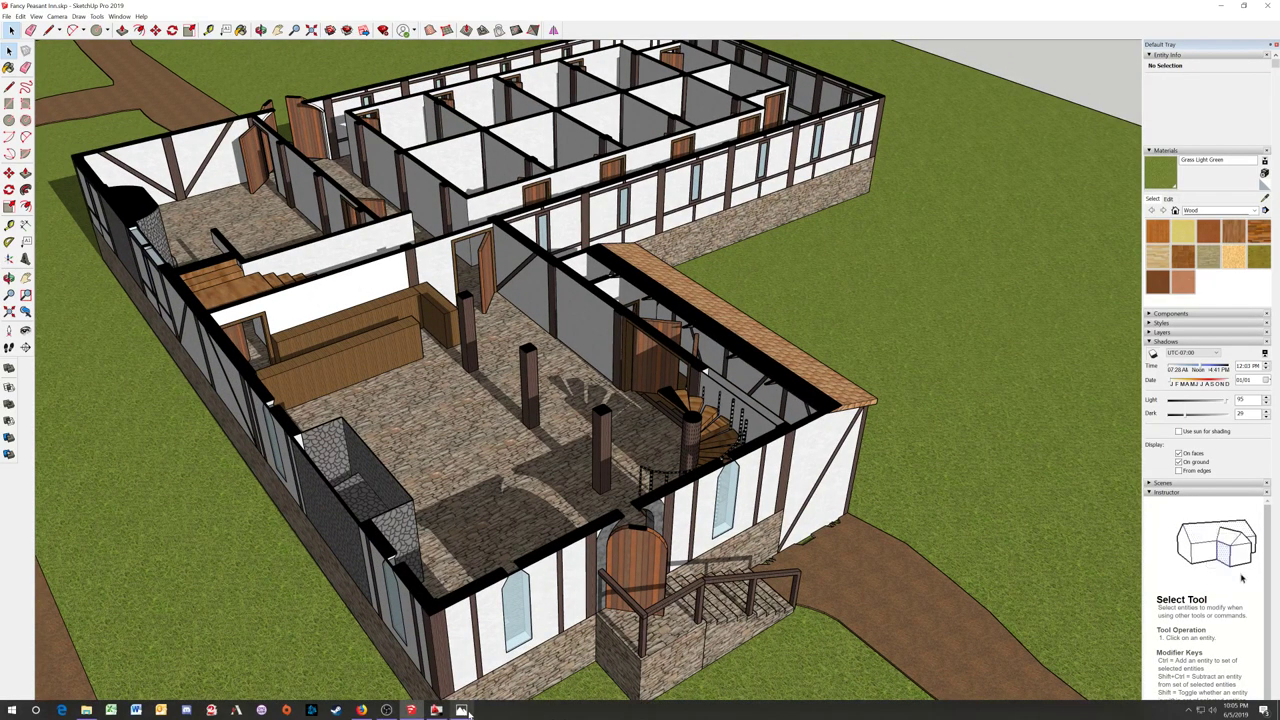
- Switch to the AutoCAD drawing The Fancy Peasant Inn.dwg, examine the building section through both furnished floors, and return to the SketchUp model
{"action": "mouse_move", "coordinate": [464, 710]}
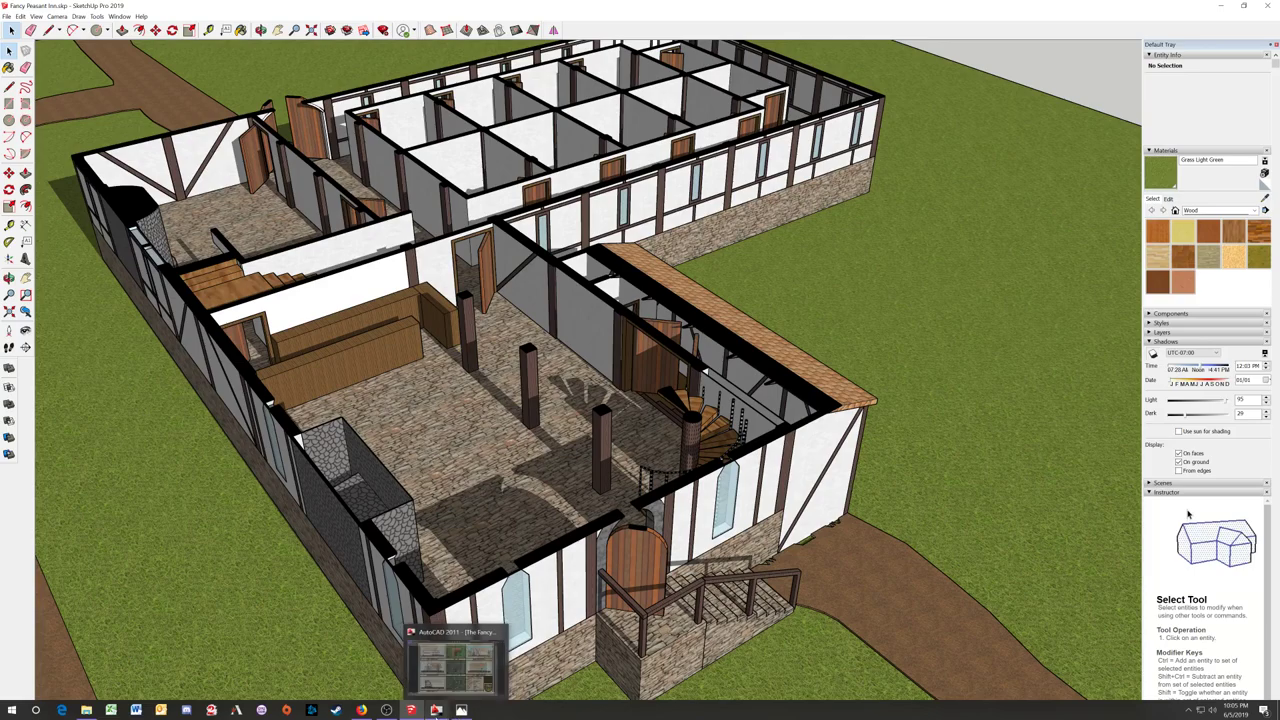
{"action": "left_click", "coordinate": [440, 677]}
{"action": "scroll", "coordinate": [730, 400], "scroll_direction": "down", "scroll_amount": 6}
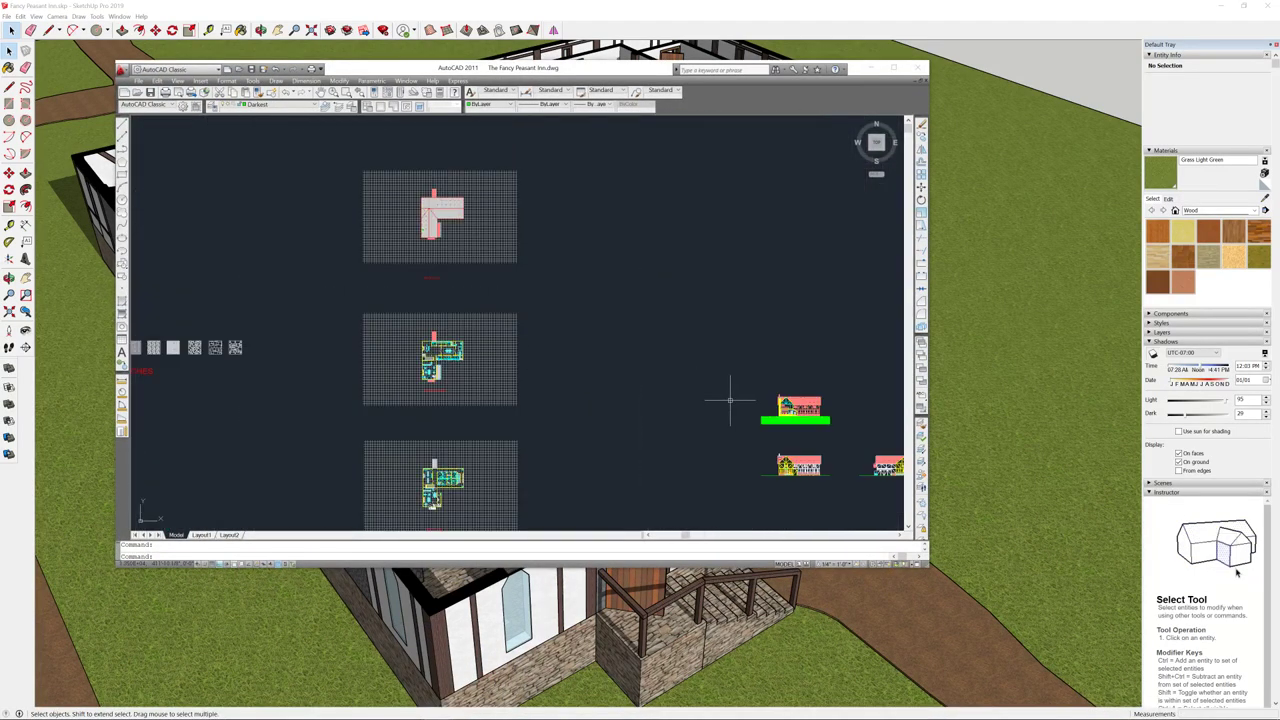
{"action": "scroll", "coordinate": [730, 400], "scroll_direction": "up", "scroll_amount": 10}
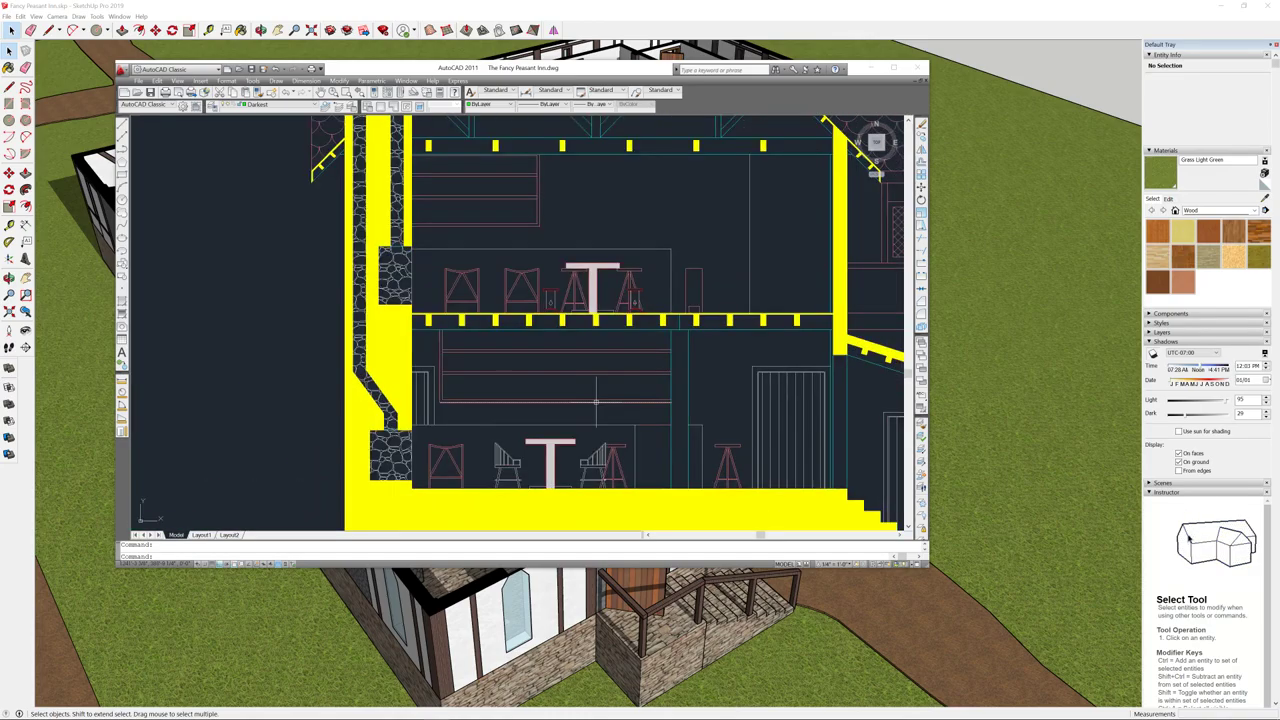
{"action": "scroll", "coordinate": [600, 400], "scroll_direction": "up", "scroll_amount": 2}
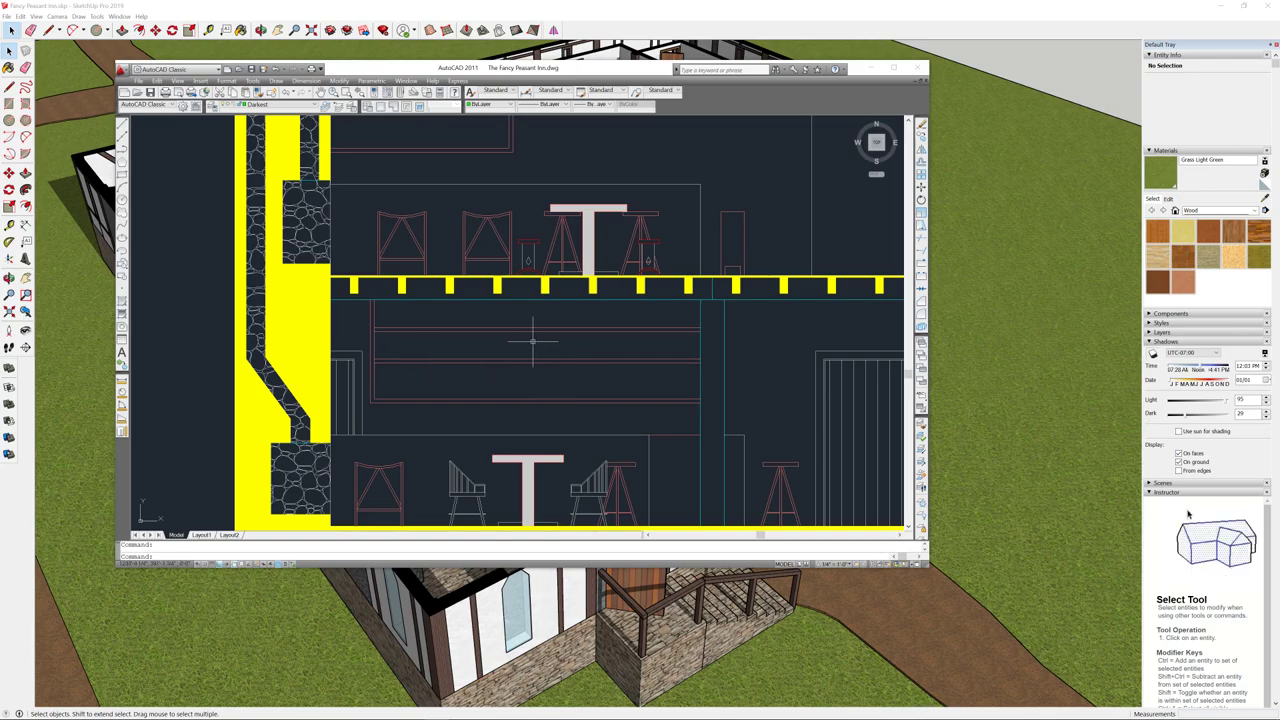
{"action": "scroll", "coordinate": [531, 338], "scroll_direction": "down", "scroll_amount": 3}
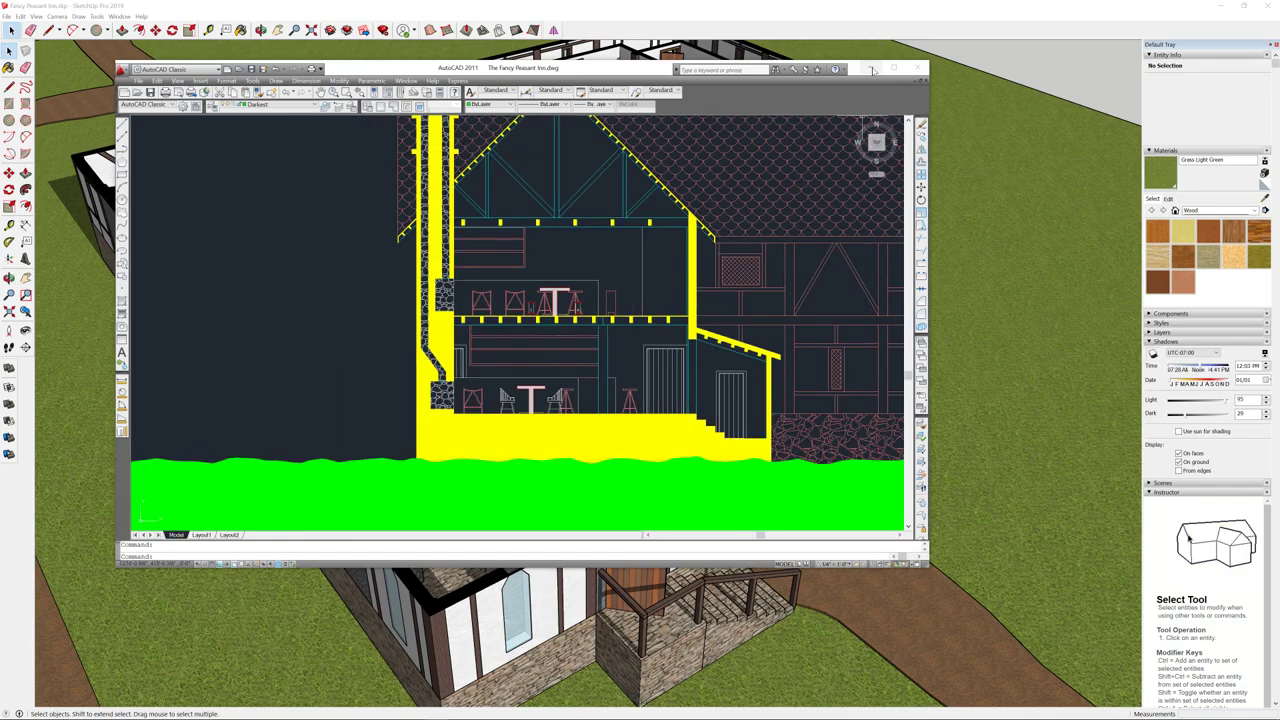
{"action": "left_click", "coordinate": [1001, 101]}
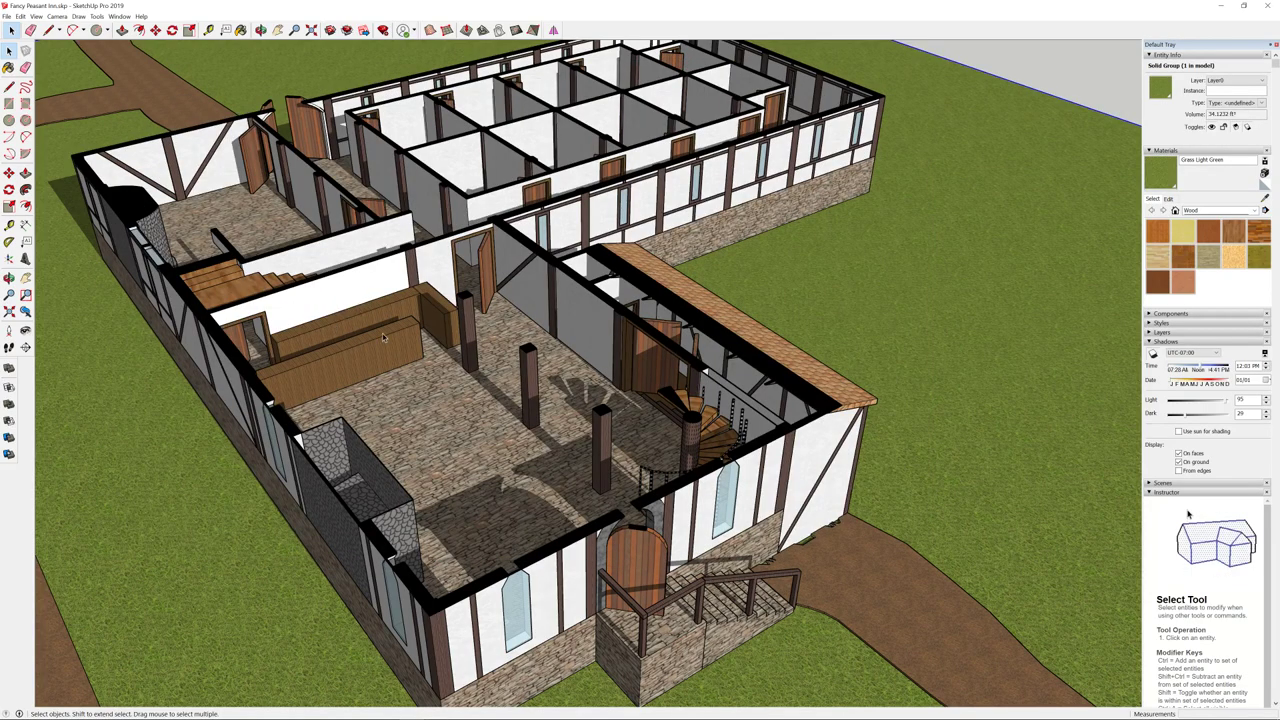
- Examine the ground-floor room with the rounded stone fireplace, the adjoining staircase and the arched double-door entrance with its ramp
{"action": "mouse_move", "coordinate": [383, 337]}
{"action": "middle_mouse_down"}
{"action": "mouse_move", "coordinate": [289, 302]}
{"action": "mouse_move", "coordinate": [679, 449]}
{"action": "mouse_move", "coordinate": [837, 404]}
{"action": "middle_mouse_up"}
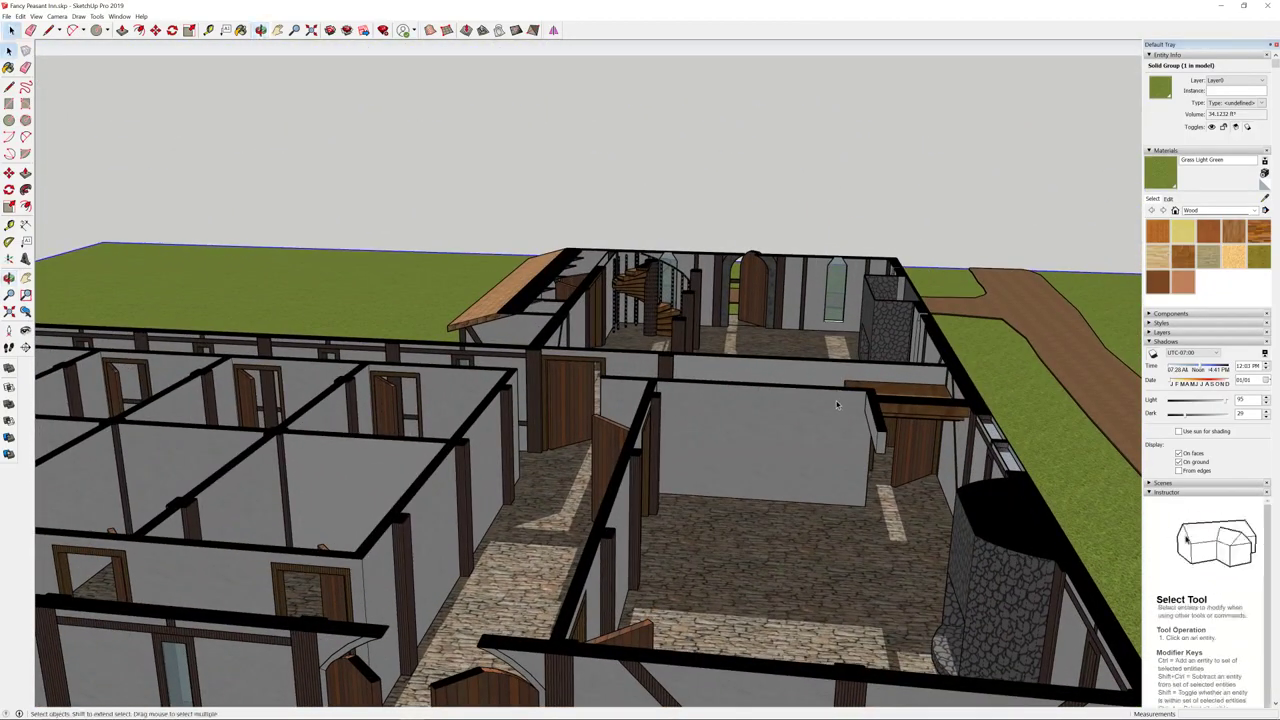
{"action": "mouse_move", "coordinate": [843, 515]}
{"action": "middle_mouse_down"}
{"action": "mouse_move", "coordinate": [789, 434]}
{"action": "mouse_move", "coordinate": [779, 313]}
{"action": "middle_mouse_up"}
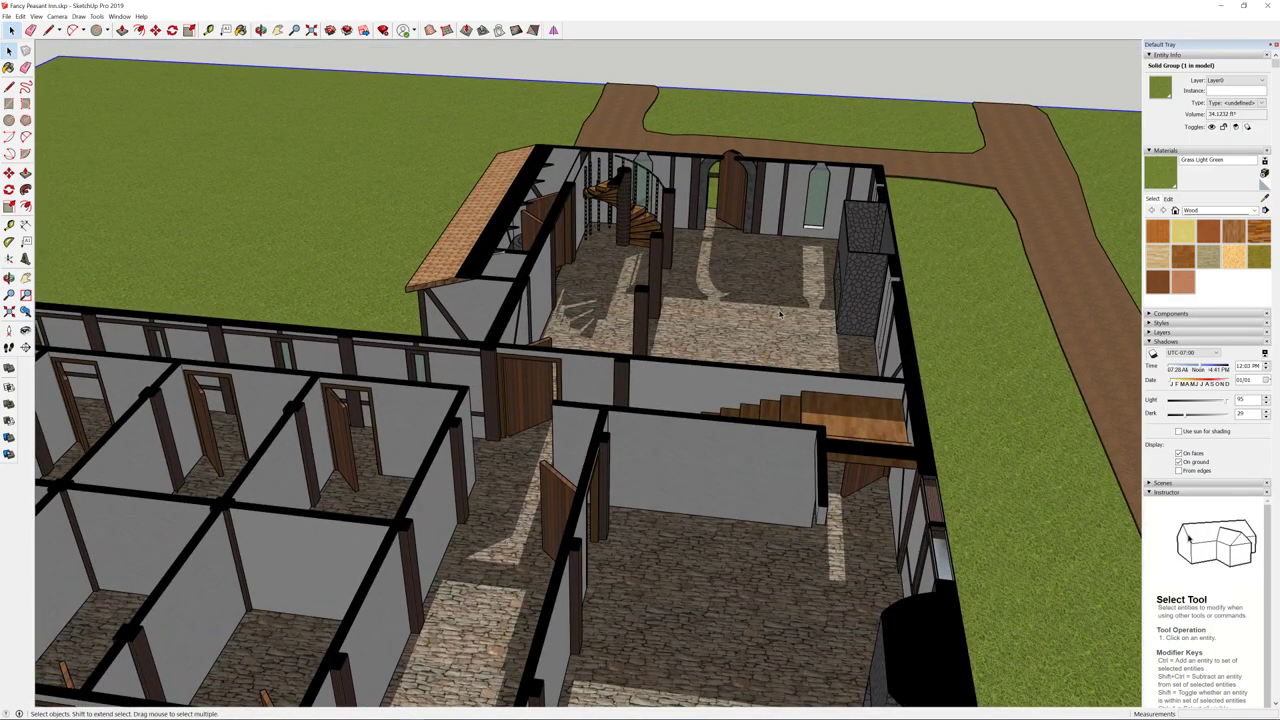
{"action": "middle_click_drag", "start_coordinate": [781, 315], "coordinate": [712, 422]}
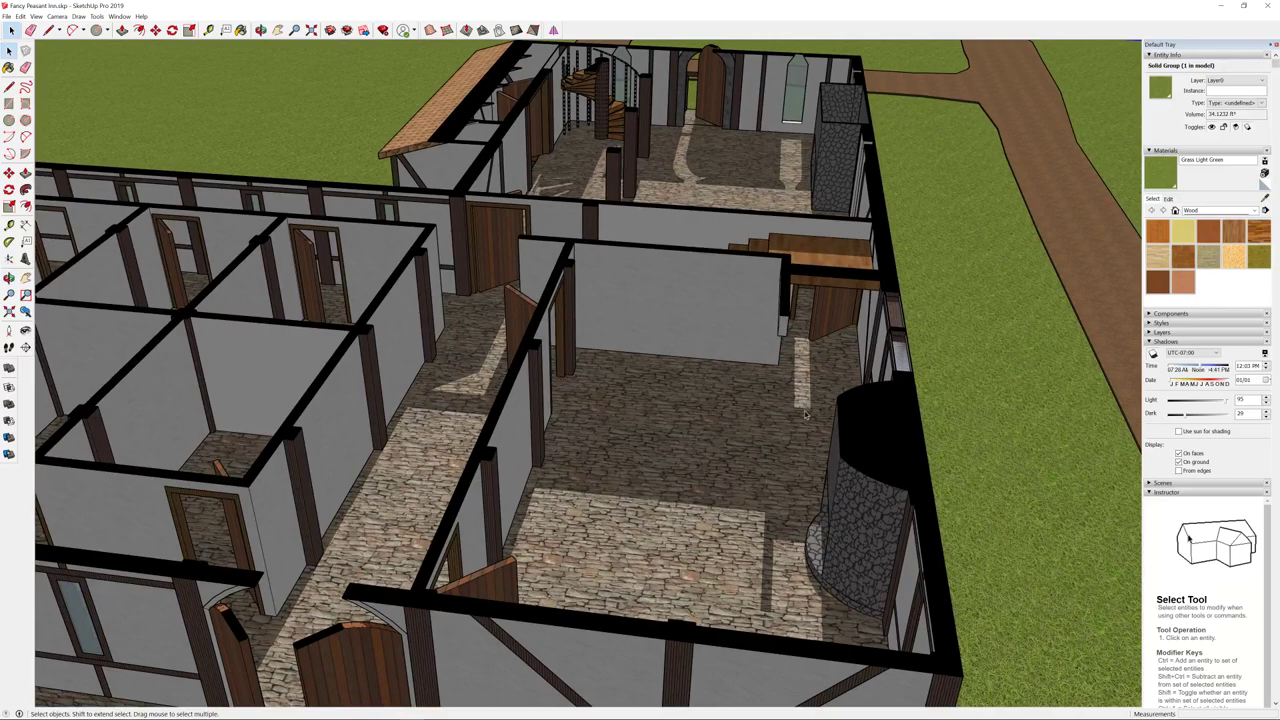
{"action": "middle_click_drag", "start_coordinate": [806, 415], "coordinate": [793, 280]}
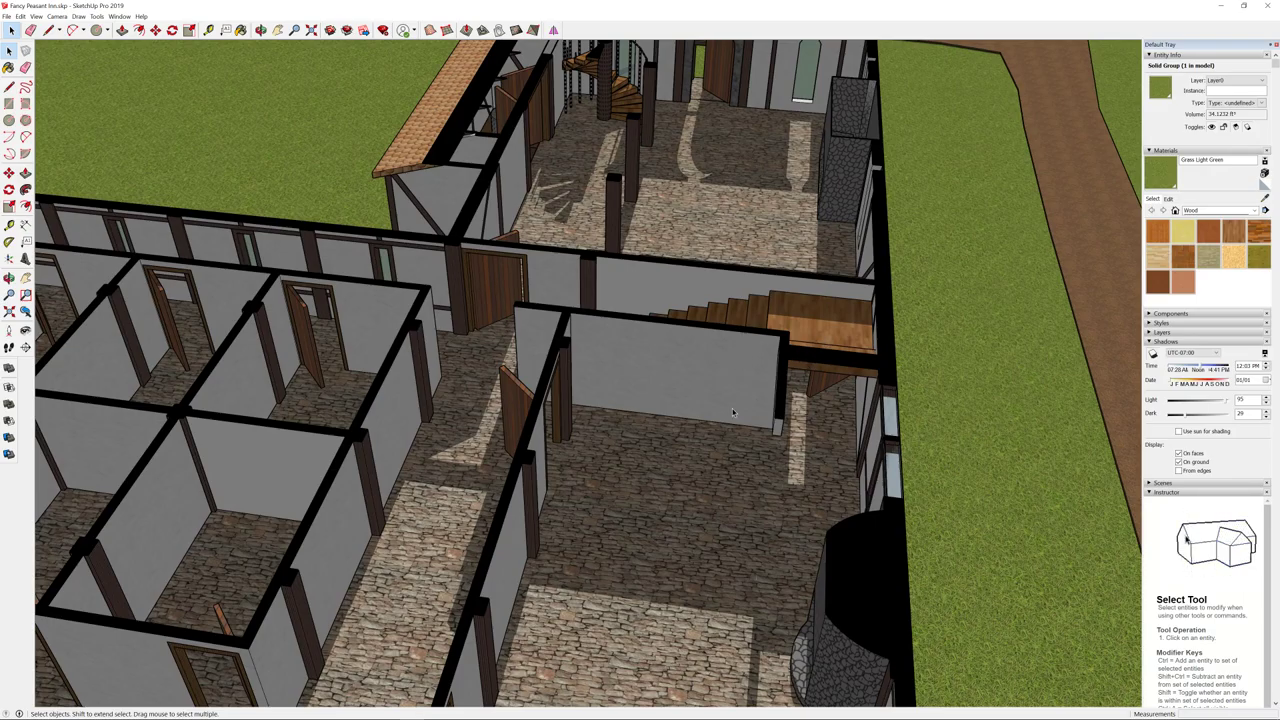
{"action": "middle_click_drag", "start_coordinate": [655, 470], "coordinate": [700, 425]}
{"action": "left_click_drag", "start_coordinate": [700, 425], "coordinate": [560, 286]}
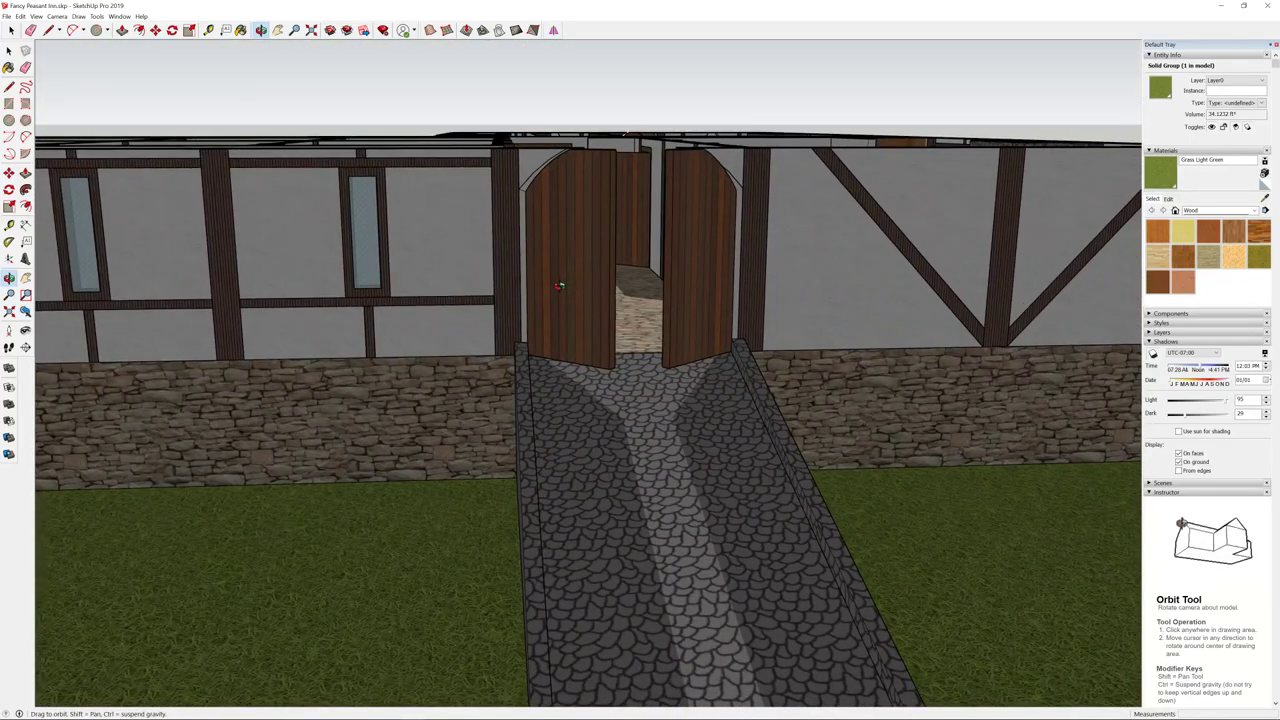
{"action": "middle_click_drag", "start_coordinate": [559, 286], "coordinate": [865, 449]}
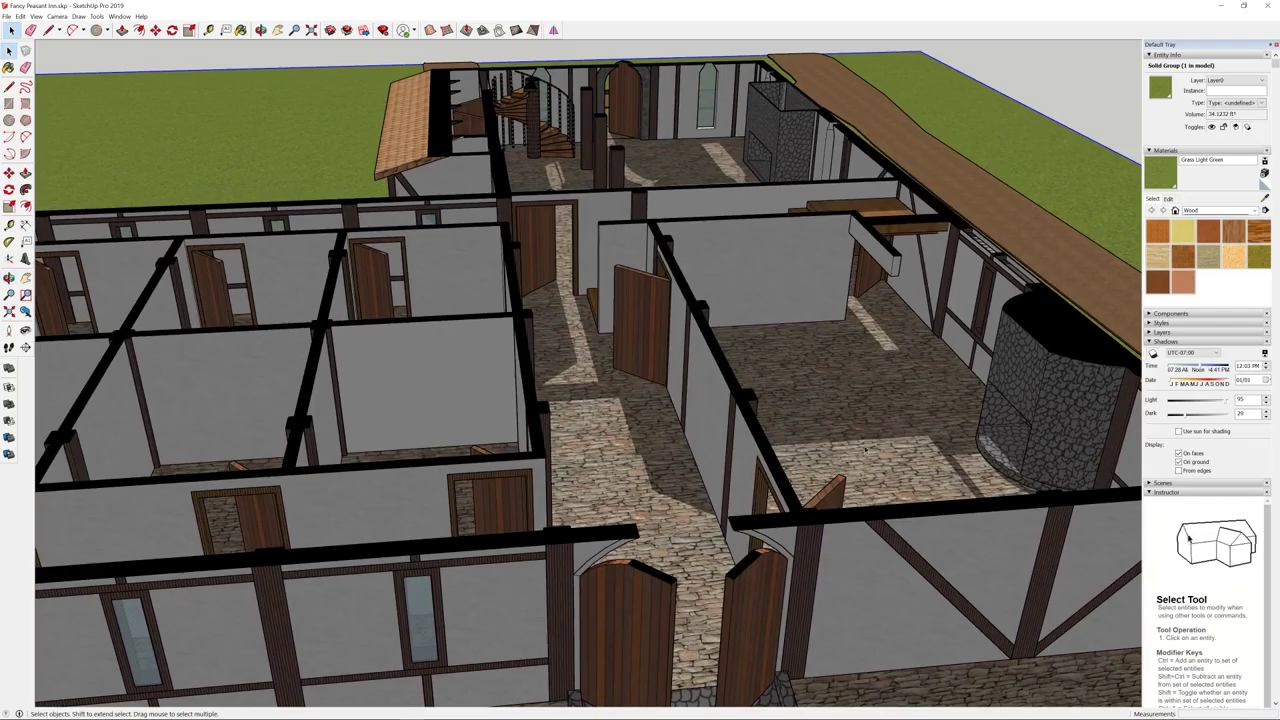
{"action": "middle_click_drag", "start_coordinate": [947, 418], "coordinate": [791, 414]}
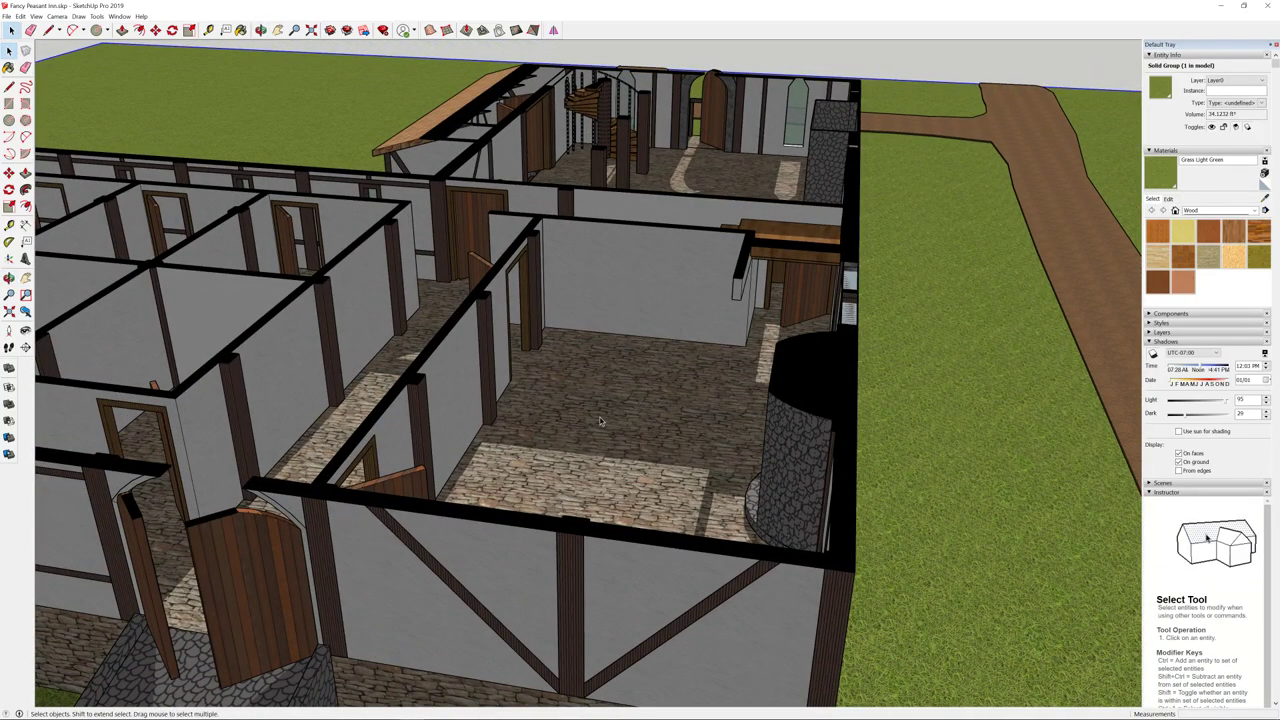
- Examine the rows of small partitioned rooms and the surrounding corridor in the long ground-floor wing
{"action": "middle_click_drag", "start_coordinate": [604, 416], "coordinate": [822, 525]}
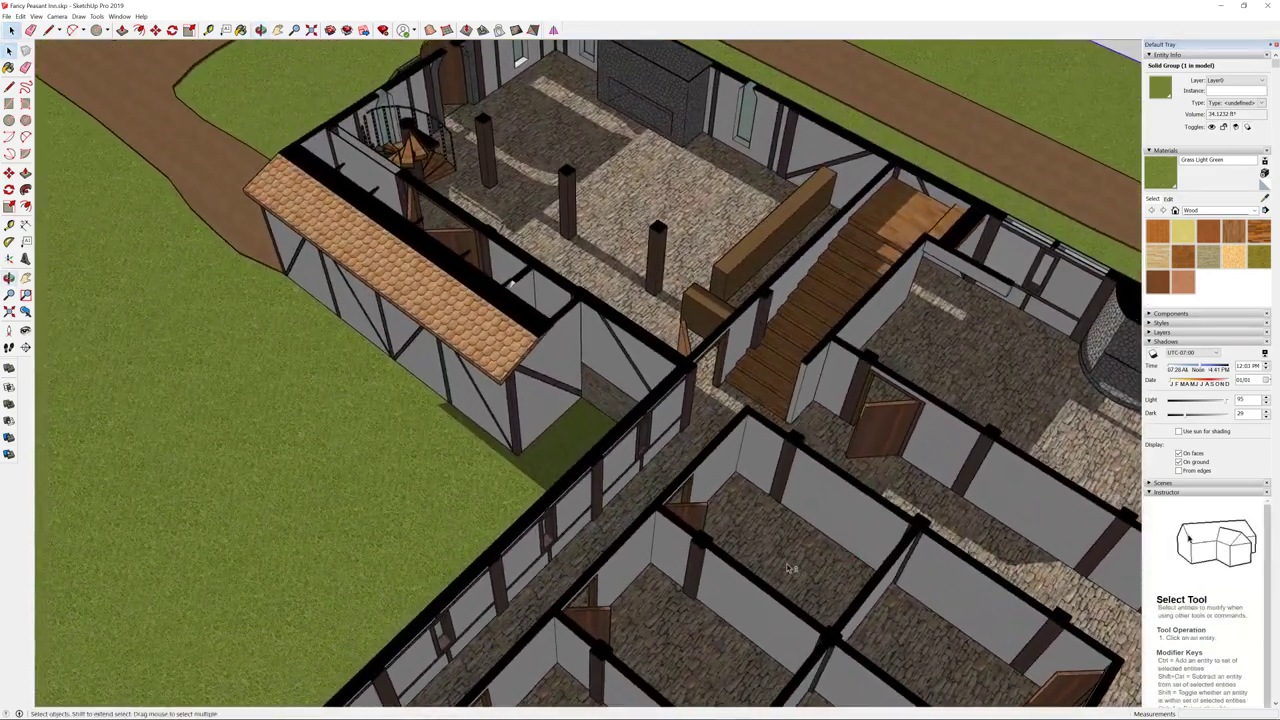
{"action": "middle_click_drag", "start_coordinate": [738, 545], "coordinate": [760, 268], "text": "shift"}
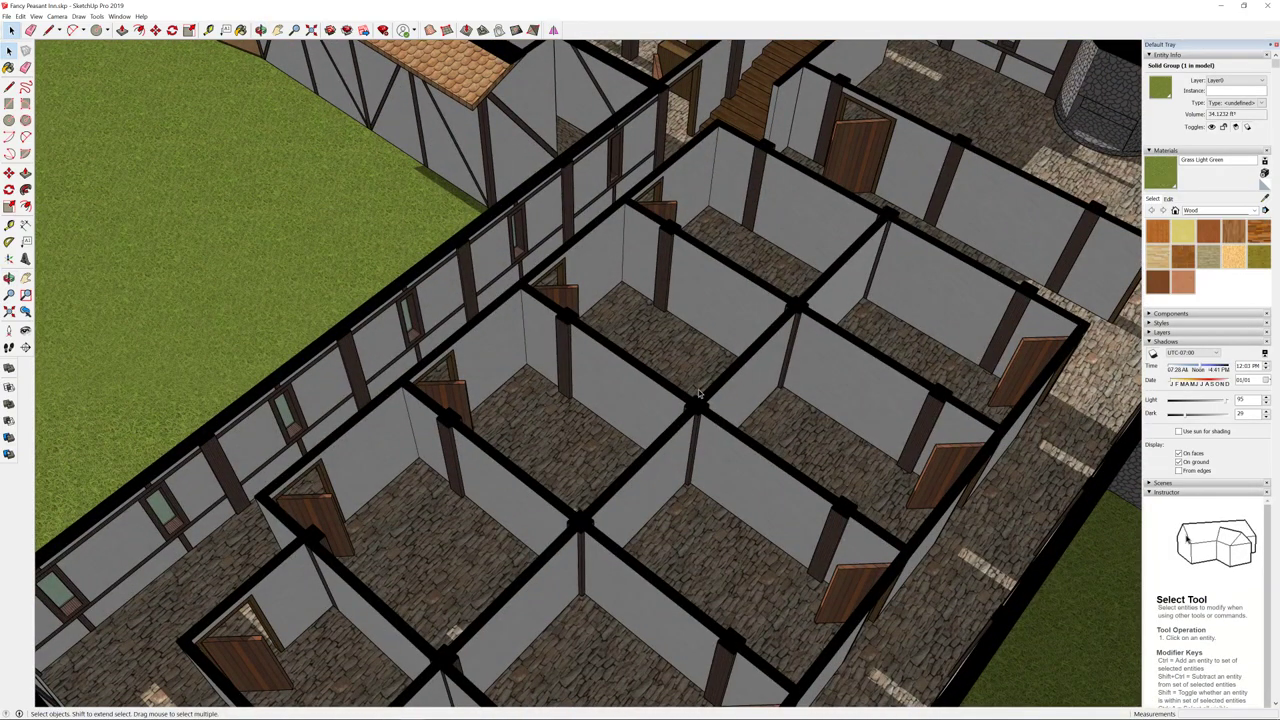
{"action": "middle_click_drag", "start_coordinate": [698, 389], "coordinate": [700, 331]}
{"action": "middle_click_drag", "start_coordinate": [787, 251], "coordinate": [629, 348], "text": "shift"}
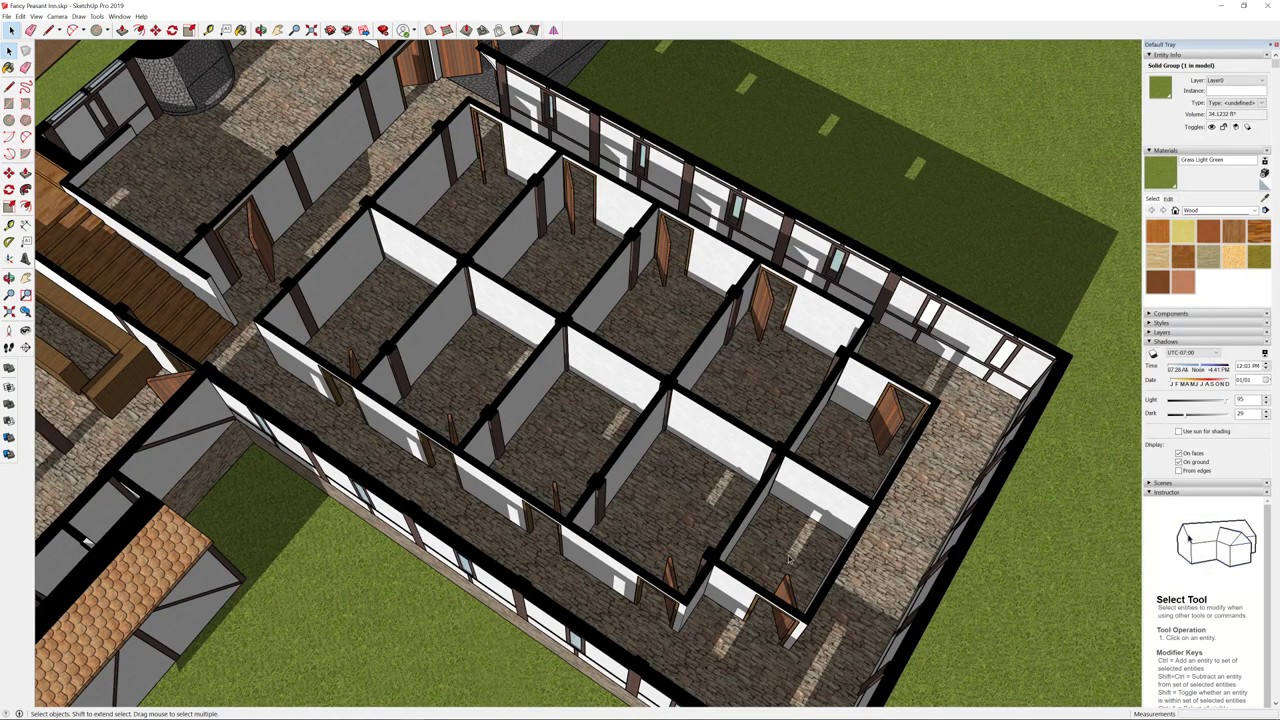
{"action": "middle_click_drag", "start_coordinate": [833, 528], "coordinate": [731, 512]}
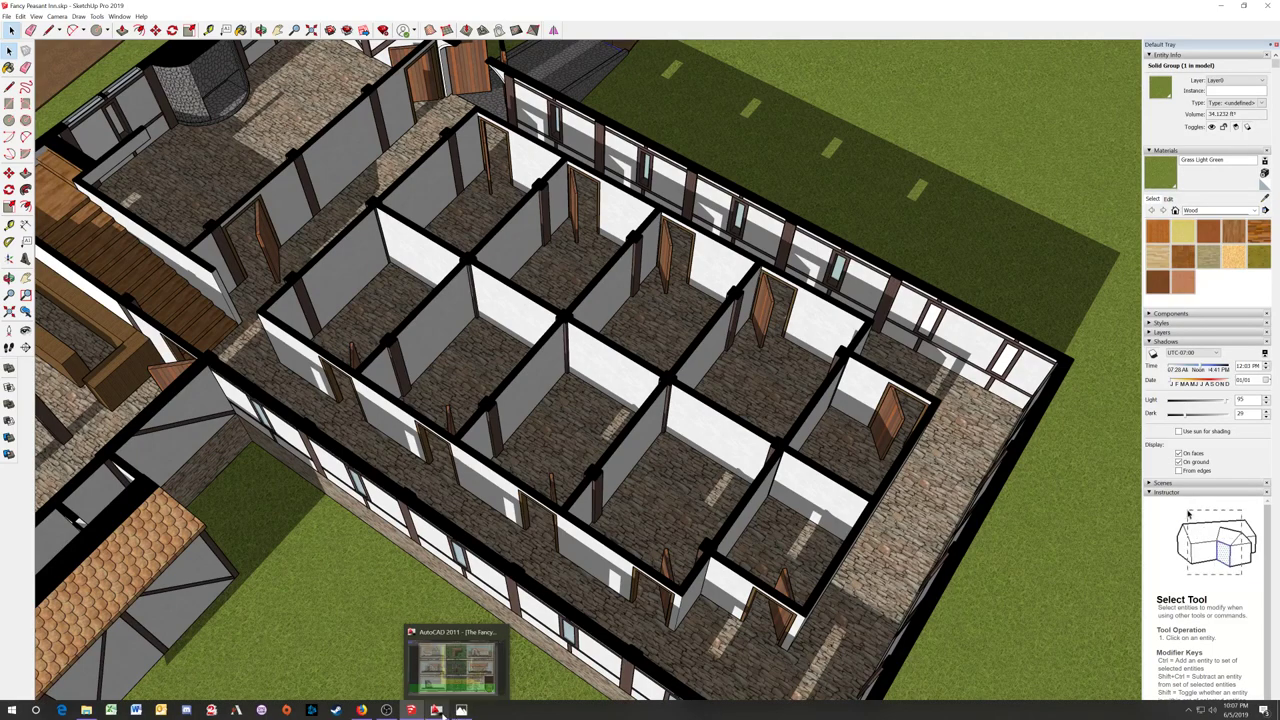
- Switch to the AutoCAD drawing, examine the furnished small rooms at the end of the ground-floor plan's long wing, and return to SketchUp
{"action": "left_click", "coordinate": [442, 684]}
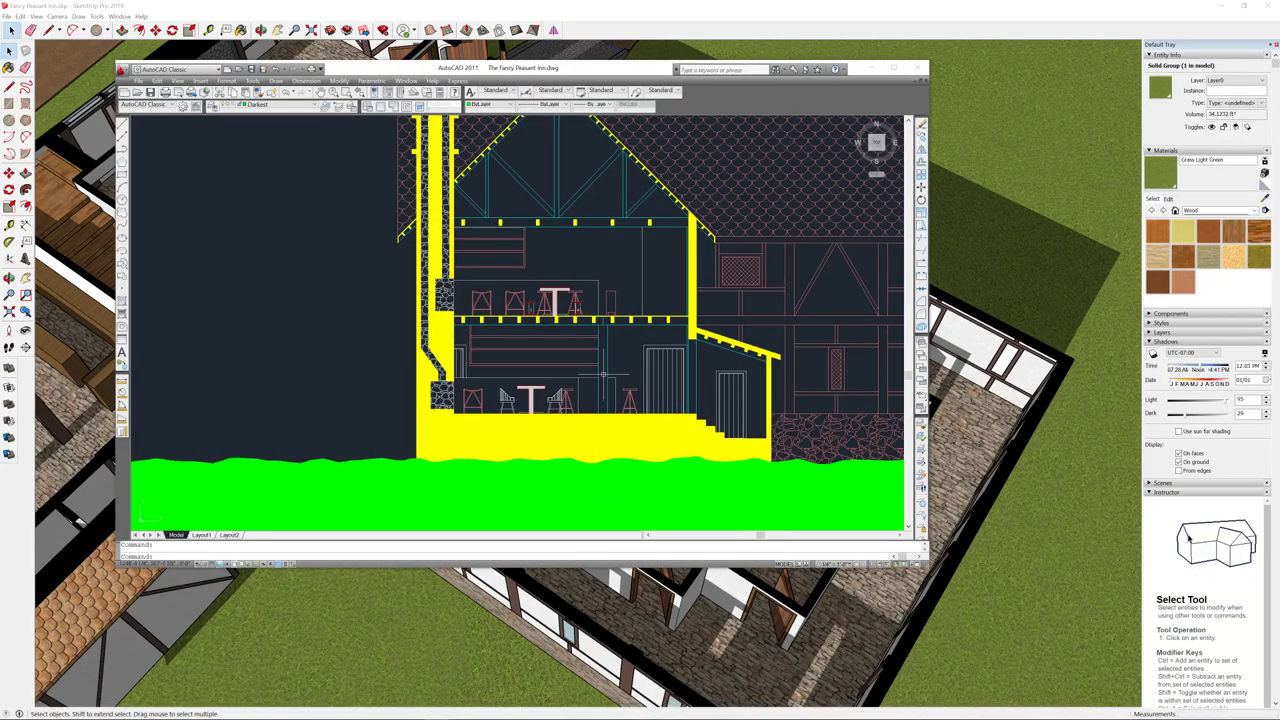
{"action": "scroll", "coordinate": [602, 370], "scroll_direction": "down", "scroll_amount": 6}
{"action": "scroll", "coordinate": [602, 366], "scroll_direction": "down", "scroll_amount": 2}
{"action": "middle_click_drag", "start_coordinate": [714, 395], "coordinate": [546, 324]}
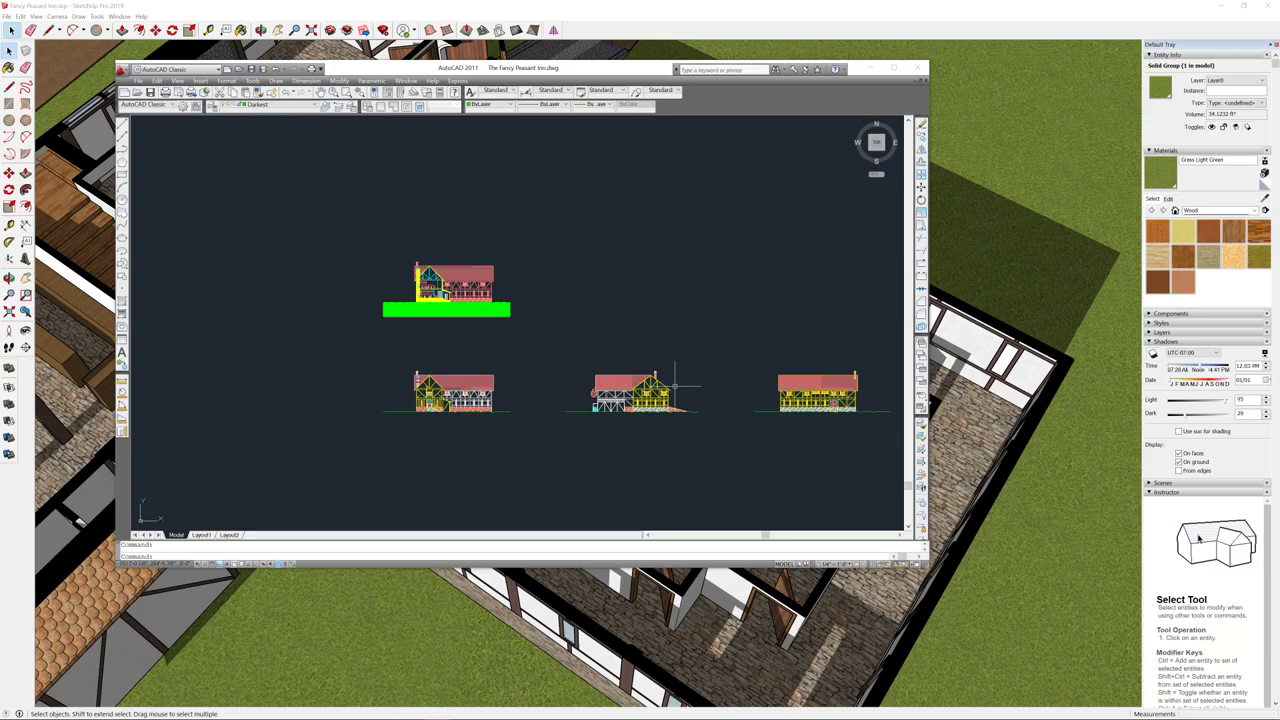
{"action": "scroll", "coordinate": [655, 385], "scroll_direction": "down", "scroll_amount": 3}
{"action": "middle_click_drag", "start_coordinate": [408, 346], "coordinate": [543, 337]}
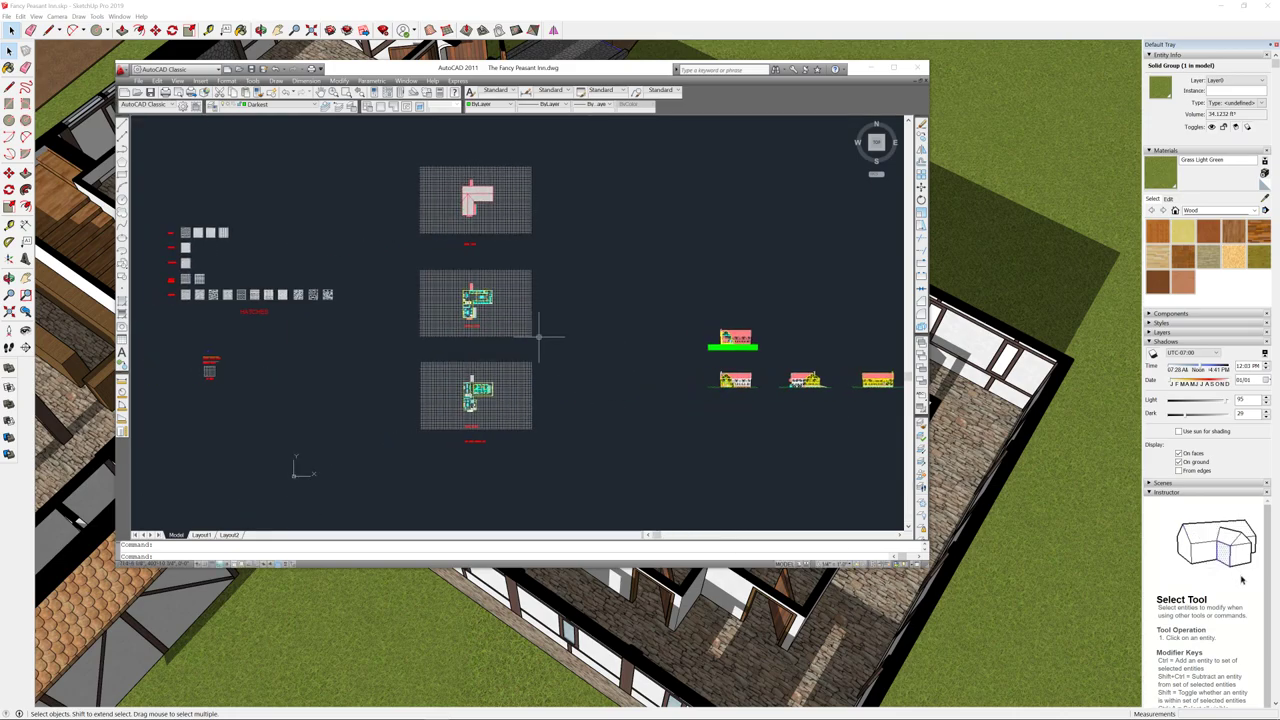
{"action": "scroll", "coordinate": [475, 303], "scroll_direction": "up", "scroll_amount": 10}
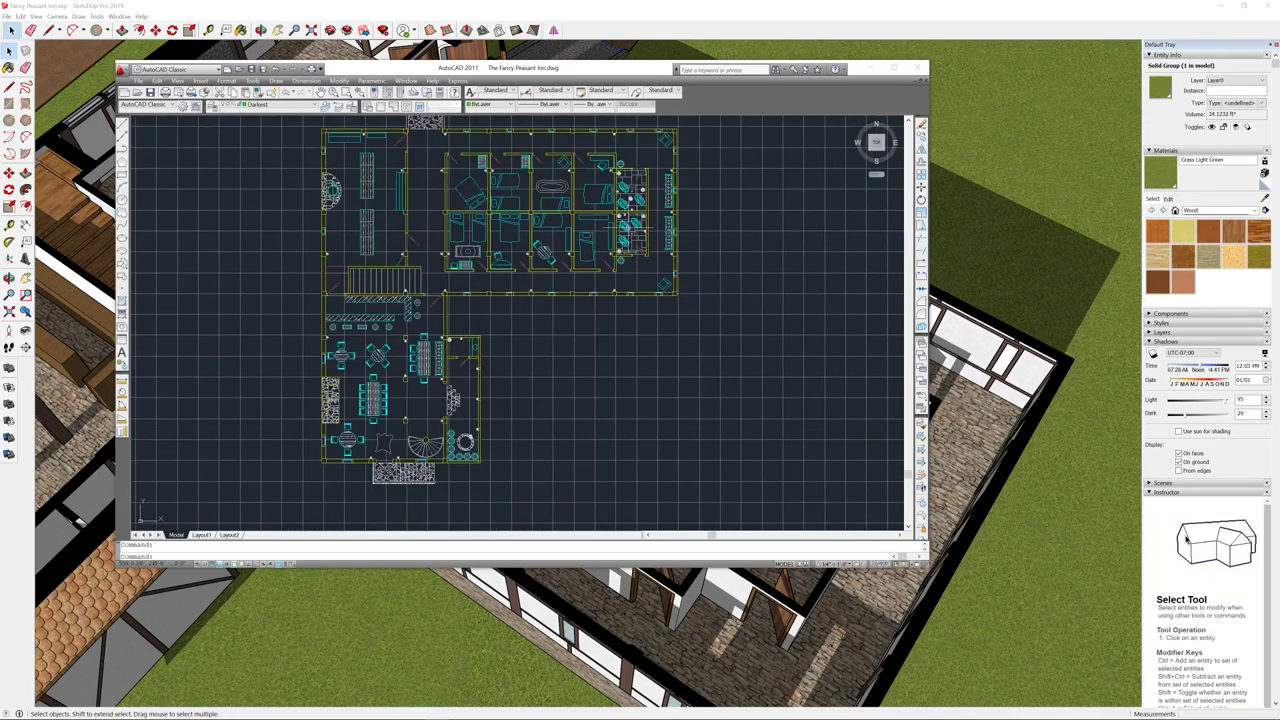
{"action": "scroll", "coordinate": [648, 212], "scroll_direction": "up", "scroll_amount": 7}
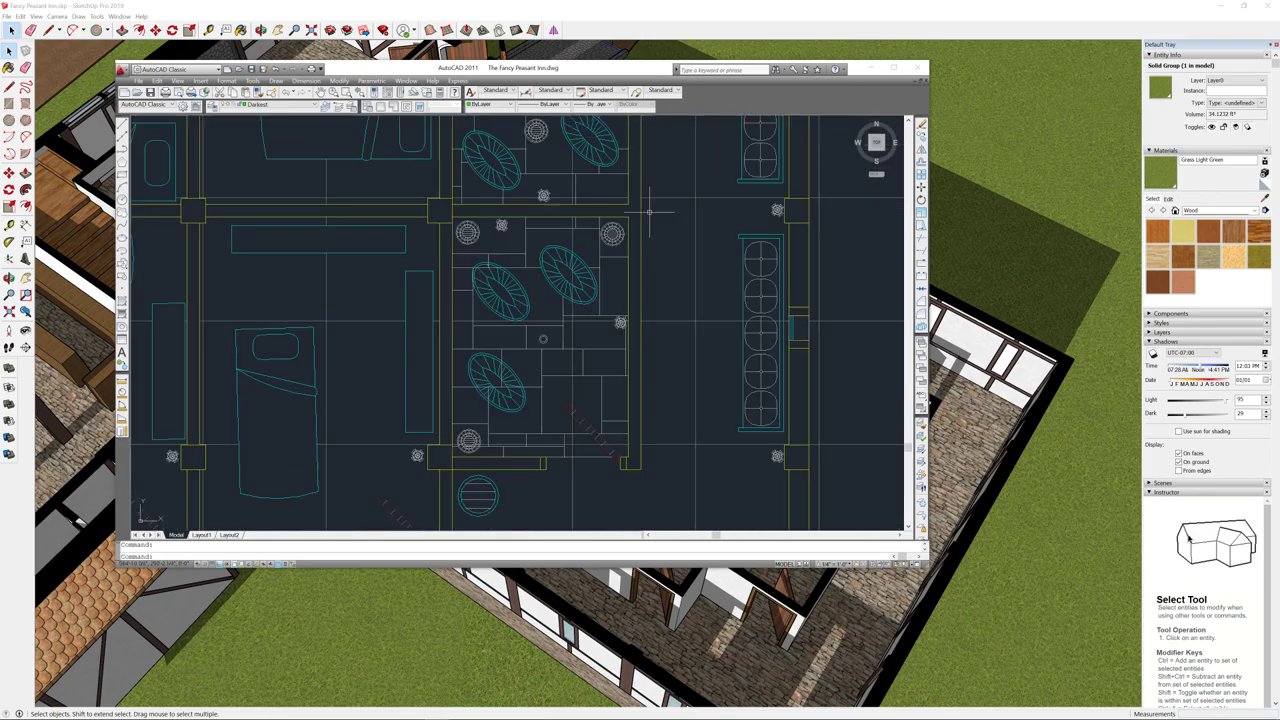
{"action": "scroll", "coordinate": [648, 212], "scroll_direction": "down", "scroll_amount": 3}
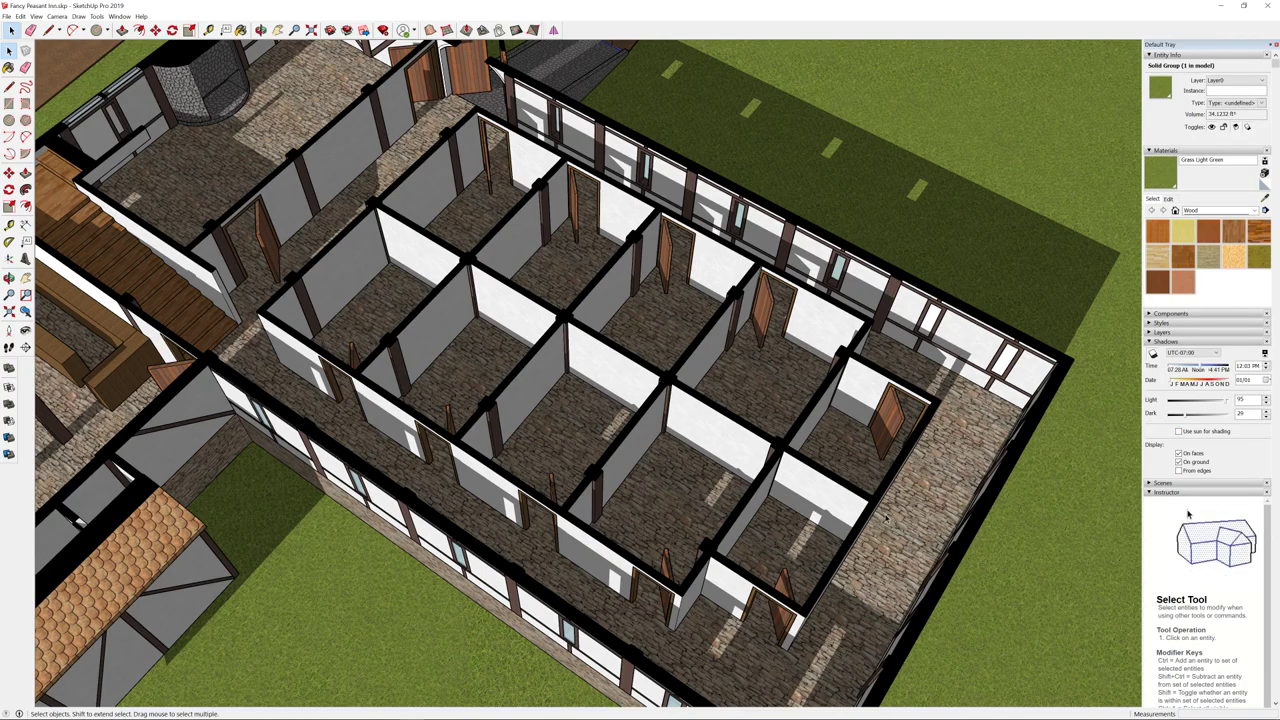
- Examine the long wing's outer wall, windows and end corridor around the small rooms from outside and above
{"action": "middle_click_drag", "start_coordinate": [882, 553], "coordinate": [902, 320]}
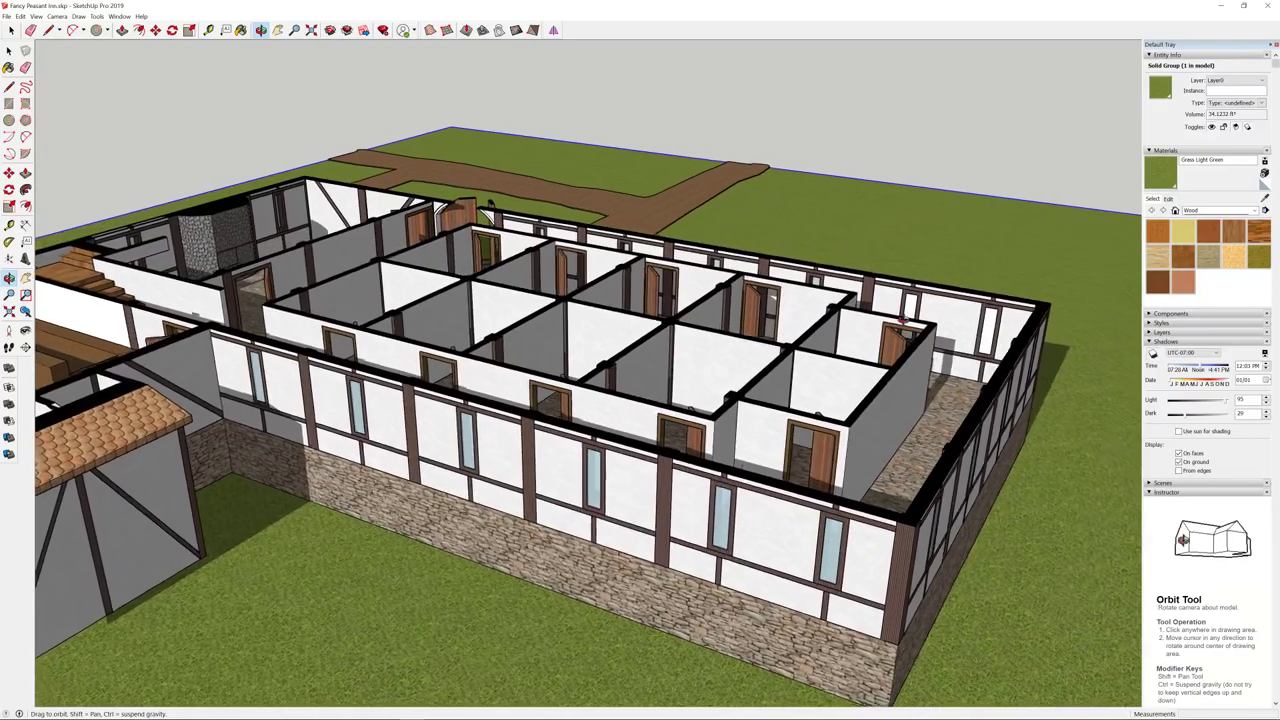
{"action": "middle_click_drag", "start_coordinate": [558, 305], "coordinate": [817, 513]}
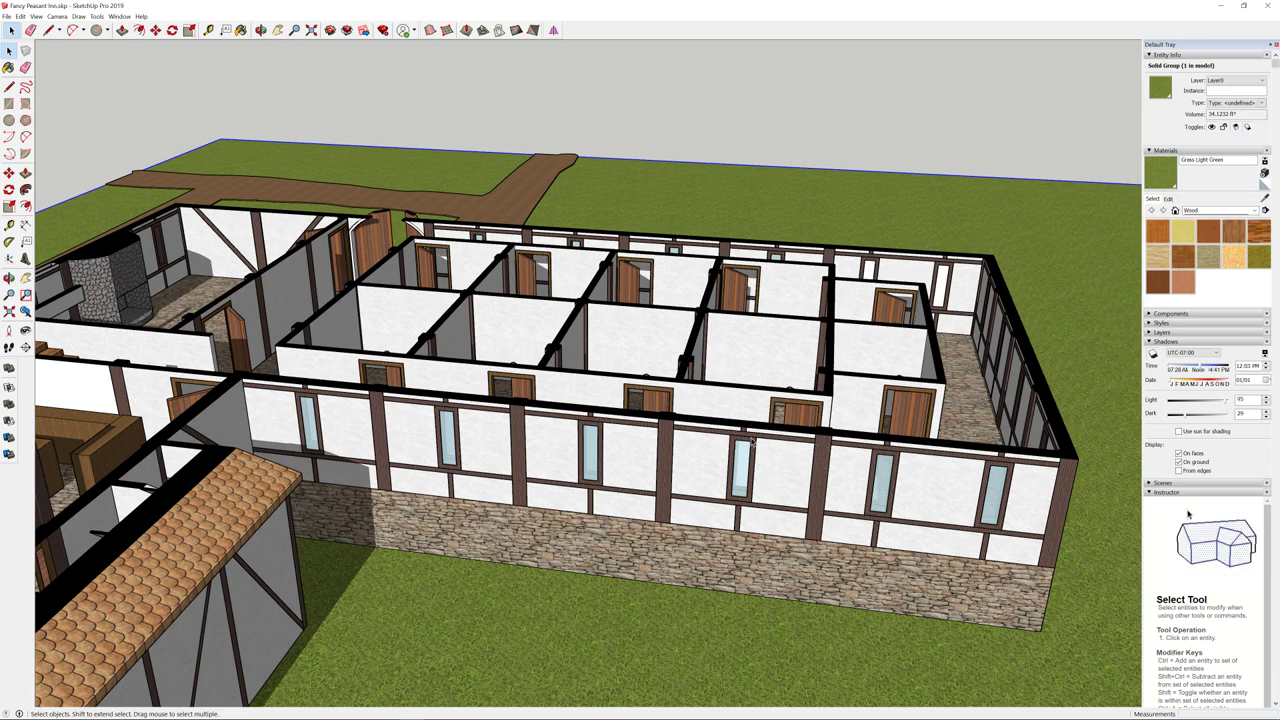
{"action": "scroll", "coordinate": [735, 458], "scroll_direction": "up", "scroll_amount": 2}
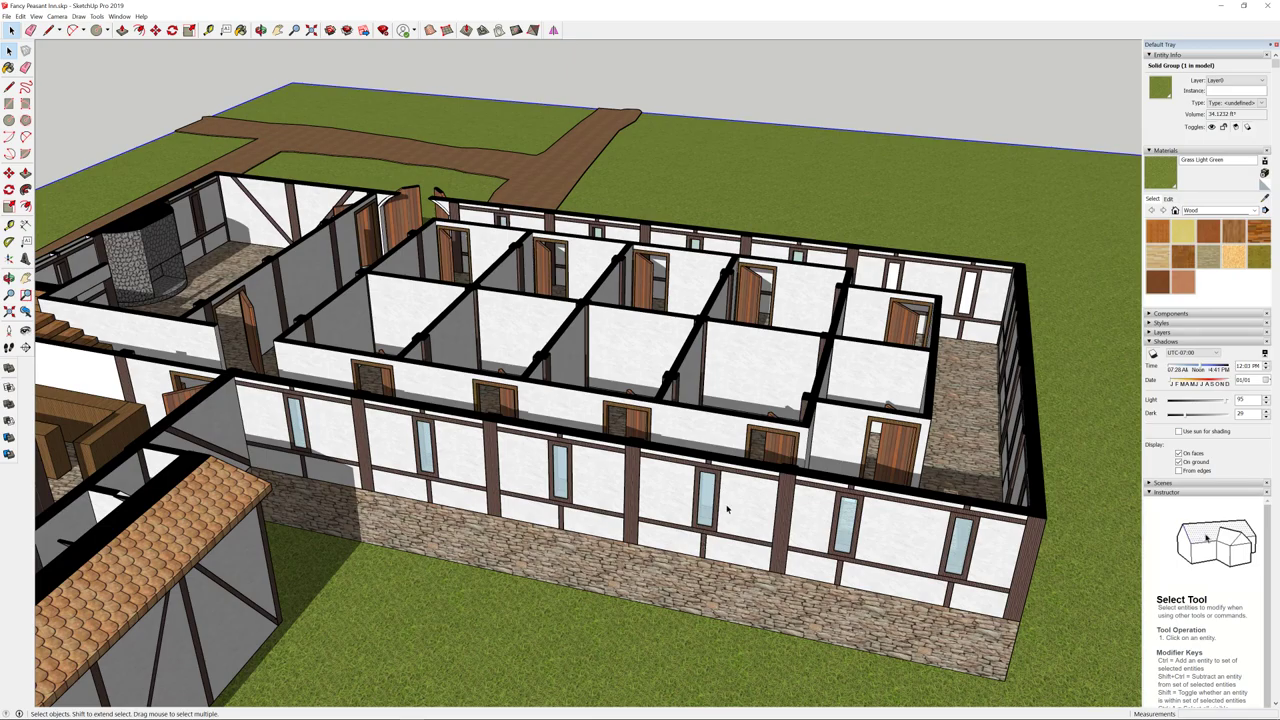
{"action": "scroll", "coordinate": [727, 510], "scroll_direction": "down", "scroll_amount": 3}
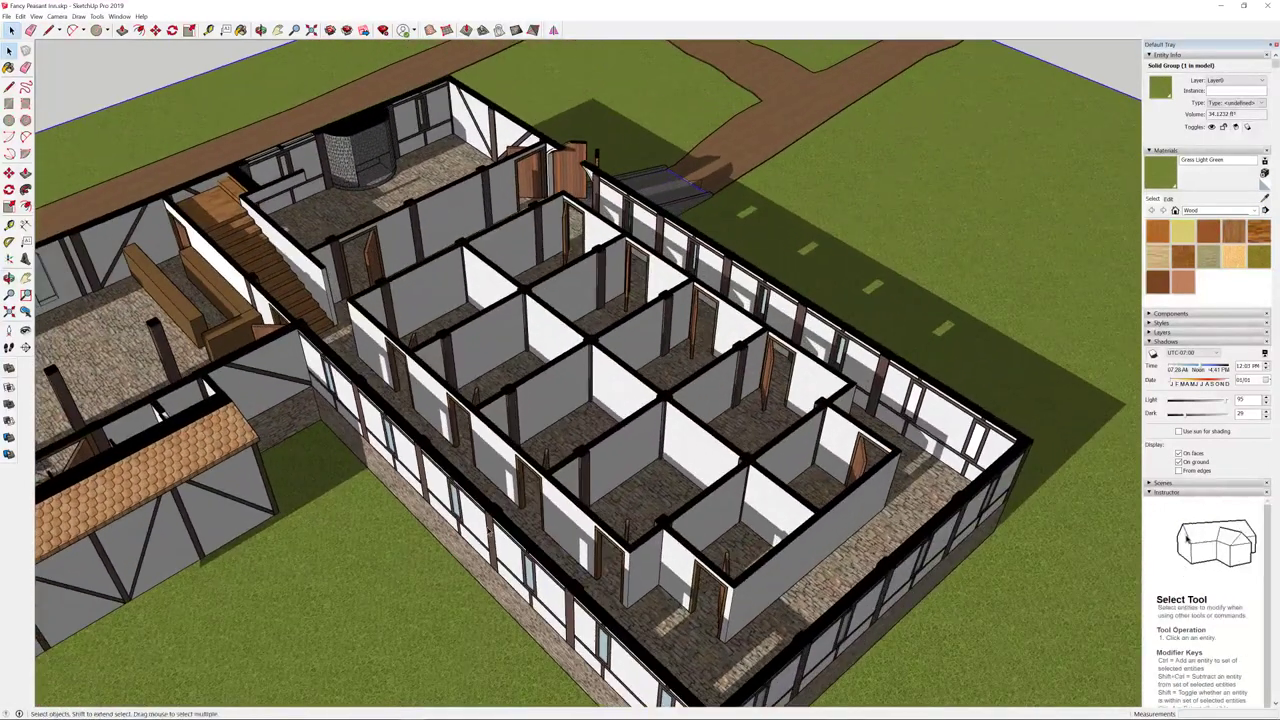
{"action": "scroll", "coordinate": [697, 470], "scroll_direction": "up", "scroll_amount": 3}
- Examine the tile-roofed lean-to beside the hall, including its small rooms, round stone basin and the nearby spiral staircase
{"action": "middle_click_drag", "start_coordinate": [673, 500], "coordinate": [545, 545]}
{"action": "left_click_drag", "start_coordinate": [555, 534], "coordinate": [467, 512]}
{"action": "key", "text": "space"}
{"action": "middle_click_drag", "start_coordinate": [467, 512], "coordinate": [770, 537]}
{"action": "middle_click_drag", "start_coordinate": [840, 568], "coordinate": [640, 450], "text": "shift"}
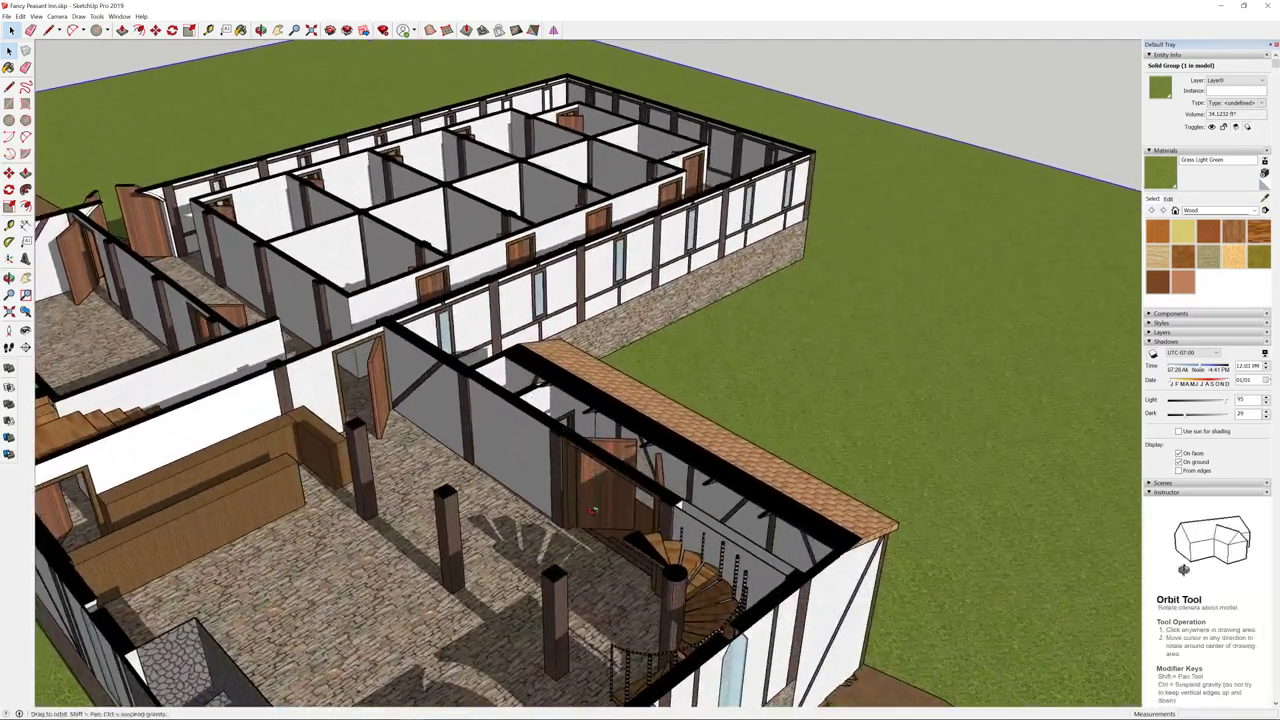
{"action": "middle_click_drag", "start_coordinate": [790, 500], "coordinate": [355, 487]}
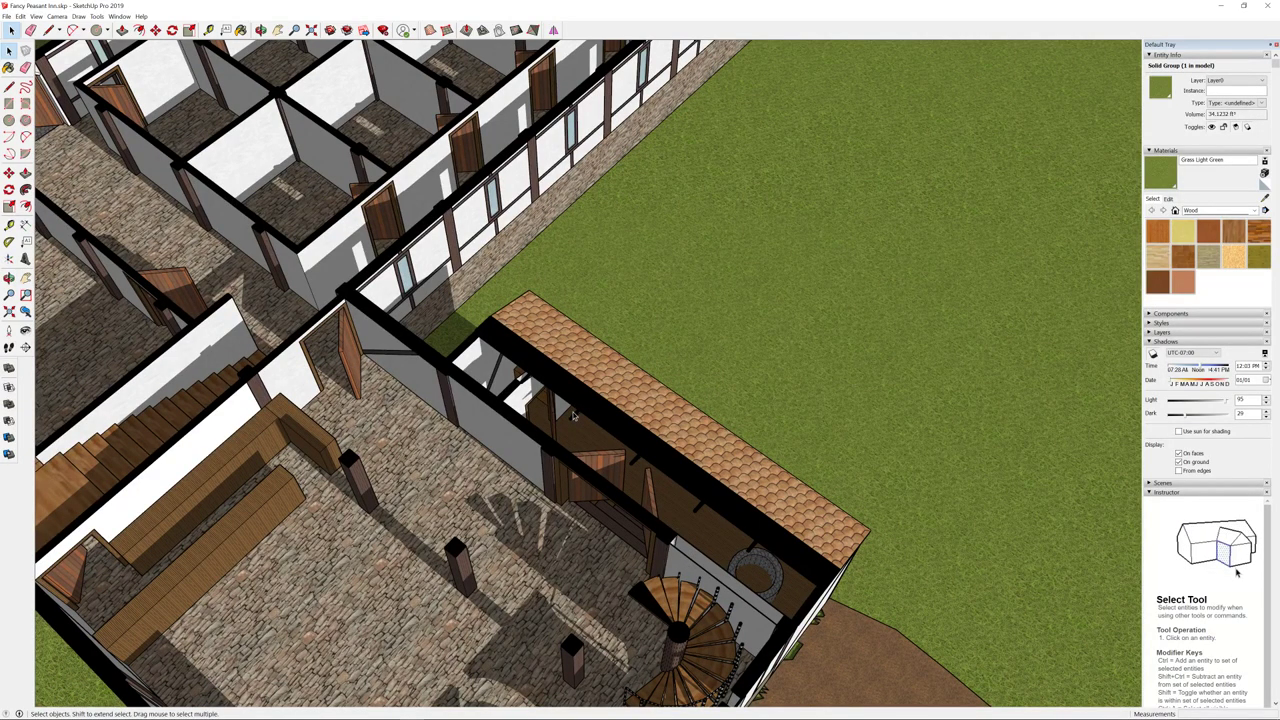
{"action": "middle_click_drag", "start_coordinate": [574, 416], "coordinate": [606, 424]}
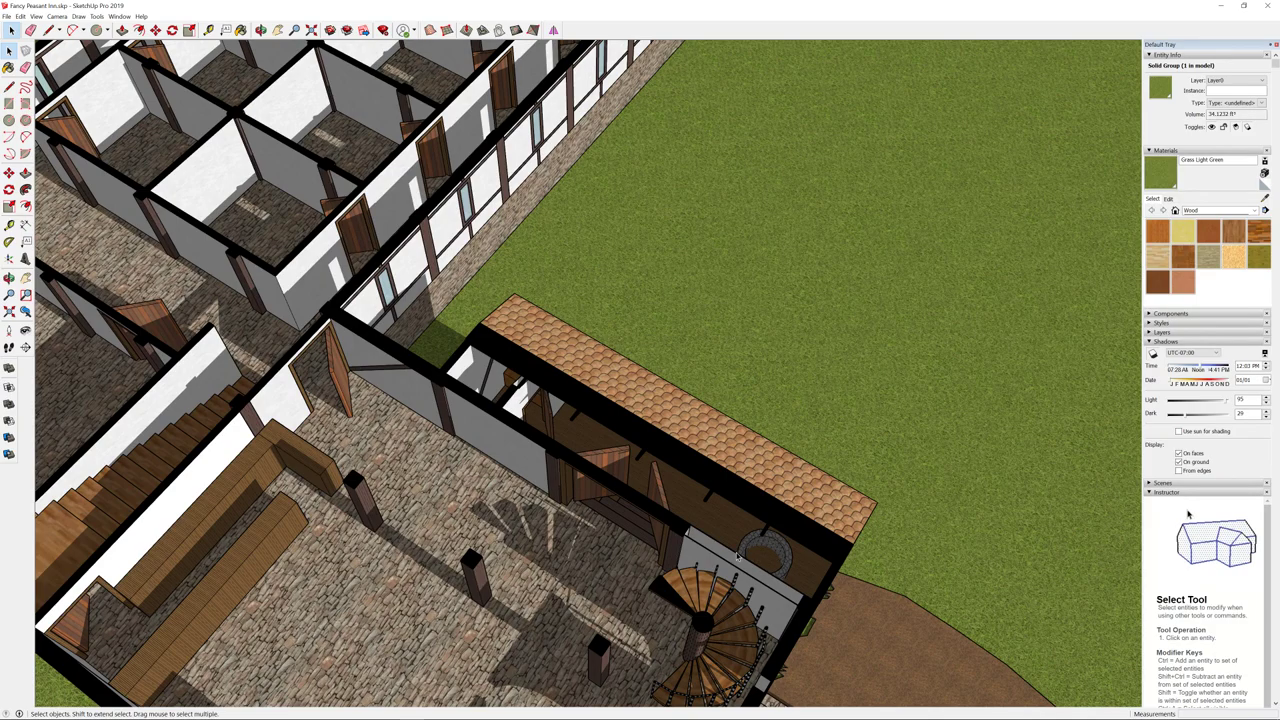
{"action": "middle_click_drag", "start_coordinate": [737, 555], "coordinate": [572, 560]}
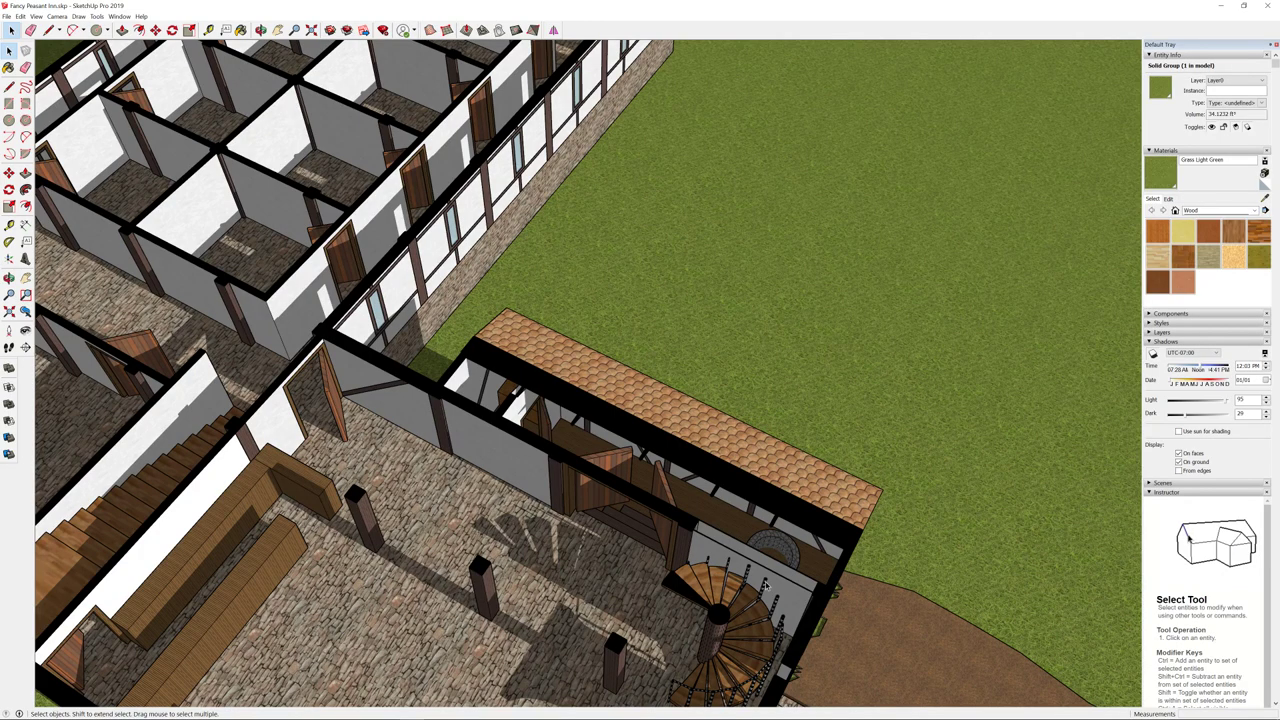
- Examine the tile-roofed lean-to's outer wall beside the entrance stairs and the sectioned ground floor within the whole site
{"action": "middle_click_drag", "start_coordinate": [766, 585], "coordinate": [843, 570]}
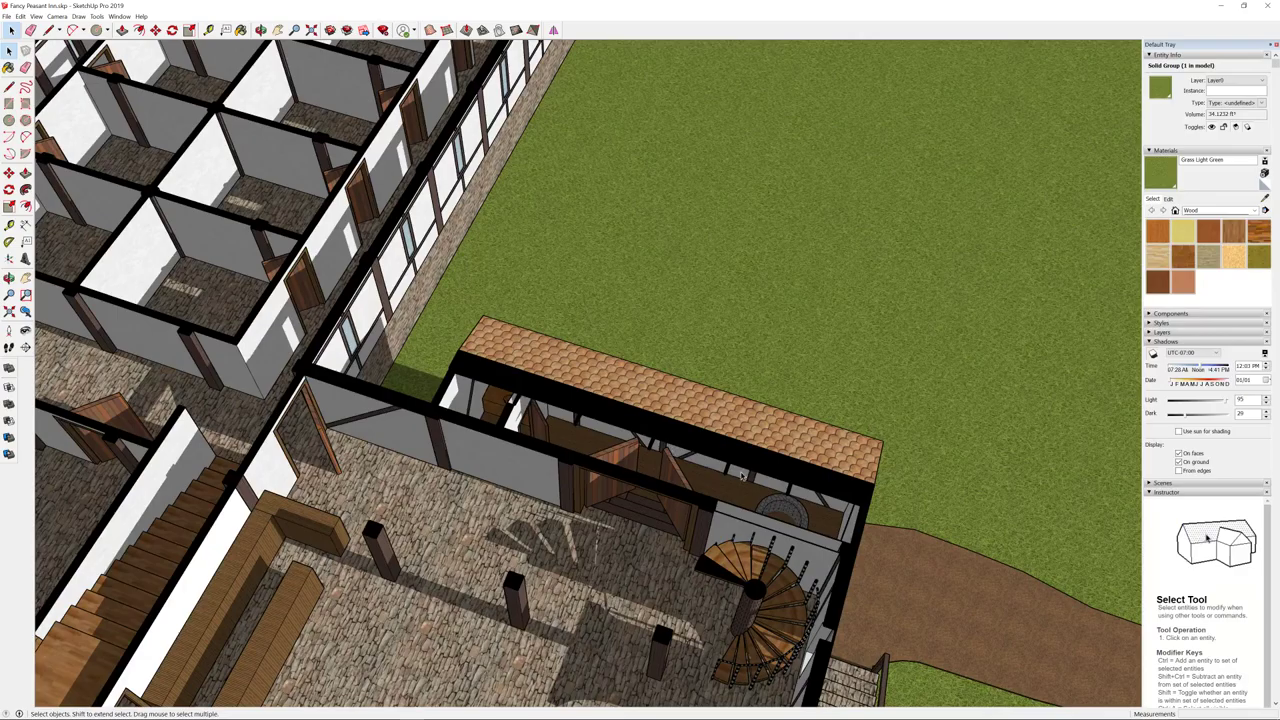
{"action": "middle_click_drag", "start_coordinate": [740, 512], "coordinate": [355, 408]}
{"action": "middle_click_drag", "start_coordinate": [560, 570], "coordinate": [506, 338]}
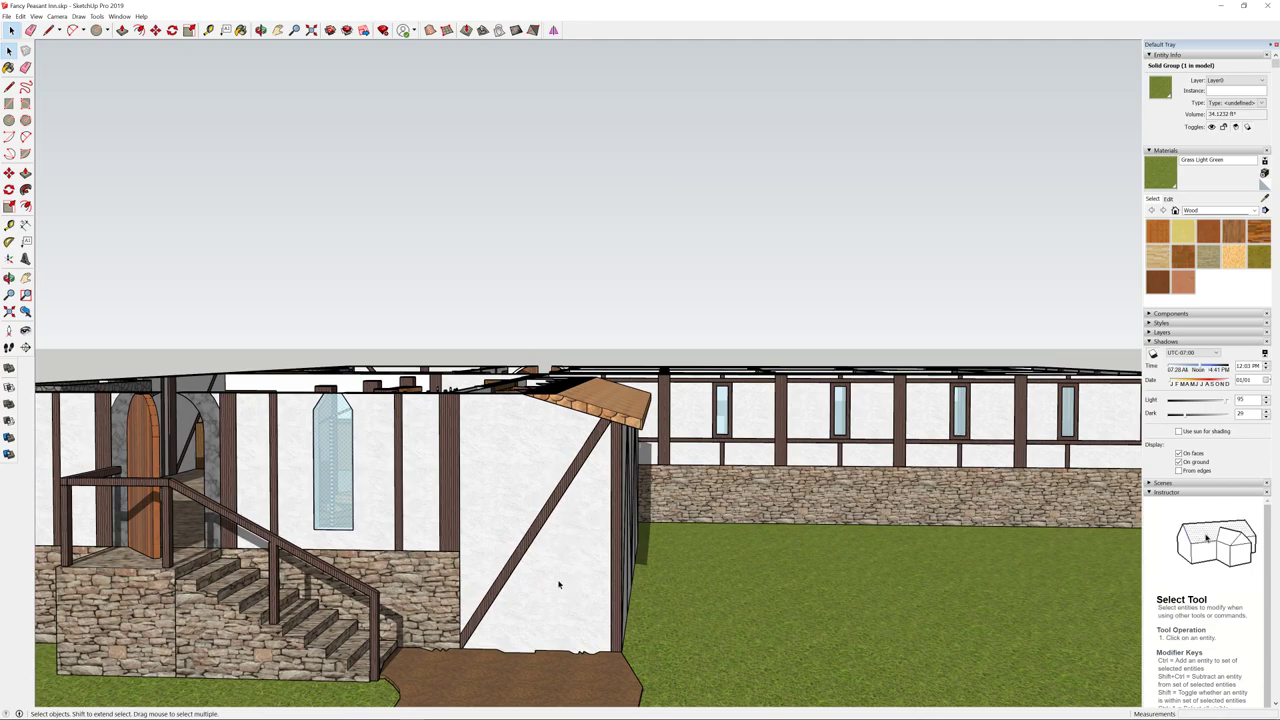
{"action": "middle_click_drag", "start_coordinate": [525, 450], "coordinate": [682, 640]}
{"action": "scroll", "coordinate": [530, 610], "scroll_direction": "down", "scroll_amount": 2}
{"action": "middle_click_drag", "start_coordinate": [449, 577], "coordinate": [604, 294]}
{"action": "scroll", "coordinate": [604, 294], "scroll_direction": "down", "scroll_amount": 10}
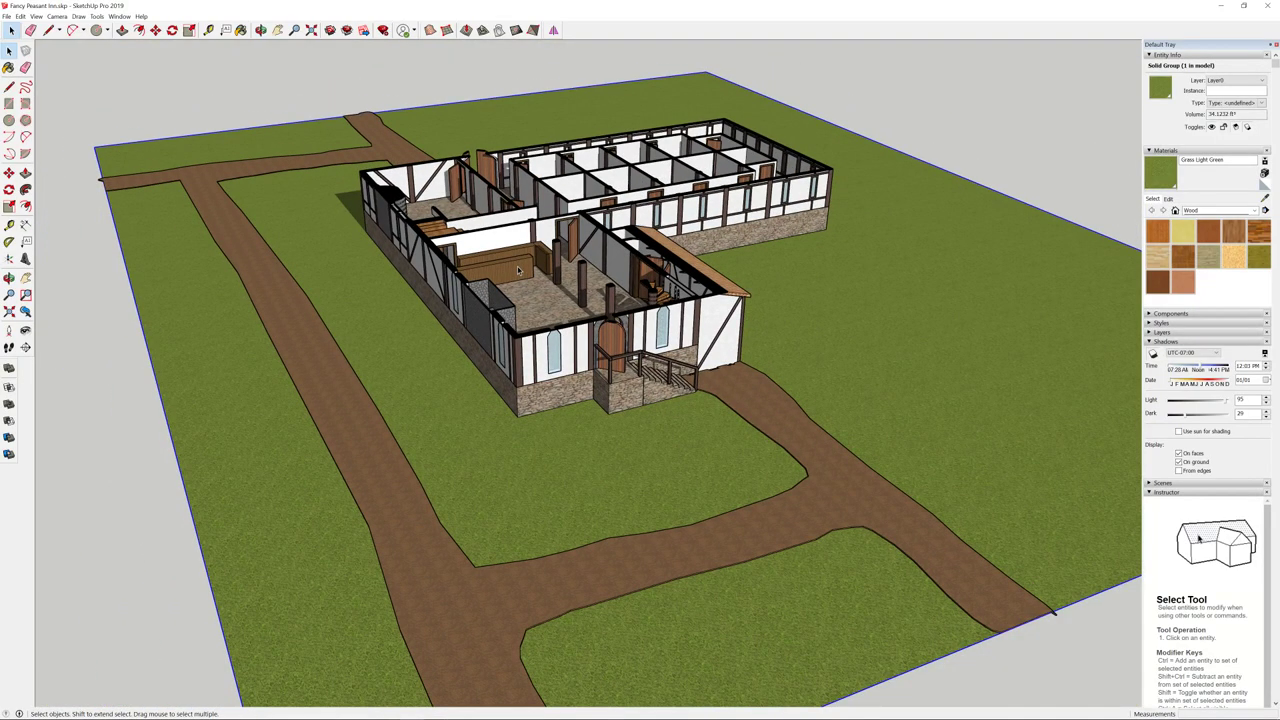
- Show the section planes and raise the horizontal section so that it cuts through the upper floor
{"action": "left_click", "coordinate": [36, 16]}
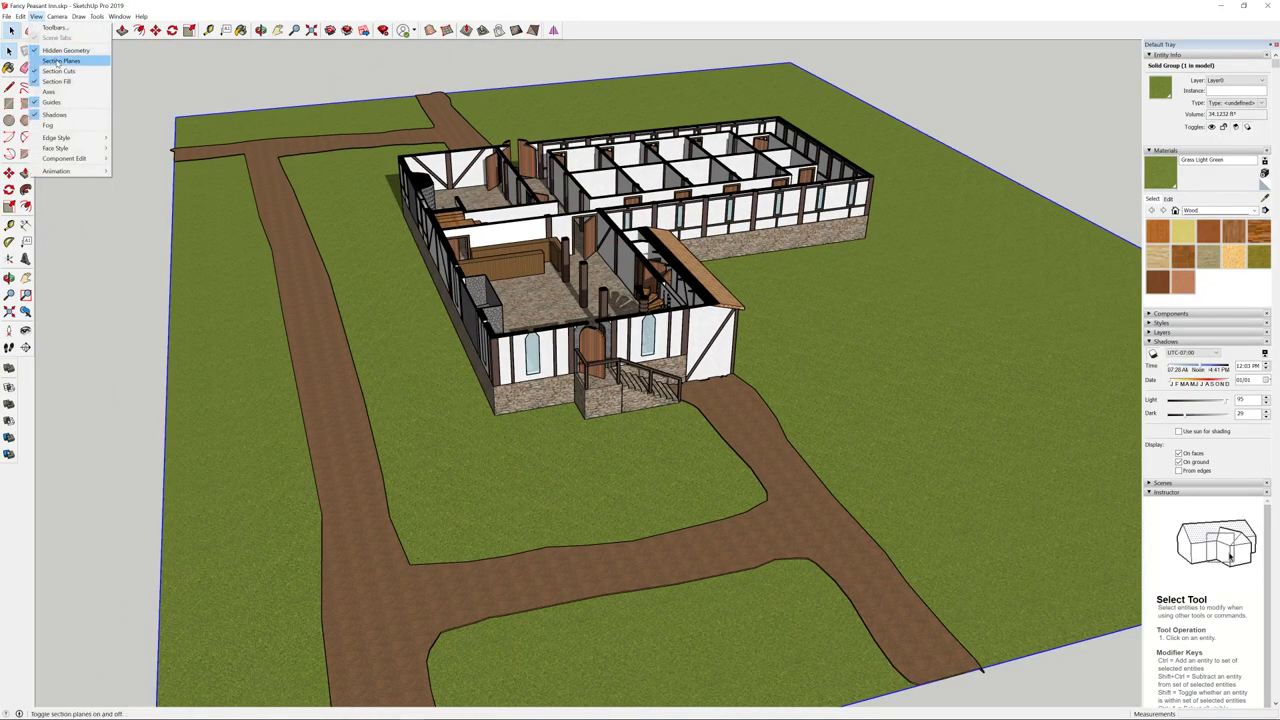
{"action": "left_click", "coordinate": [75, 61]}
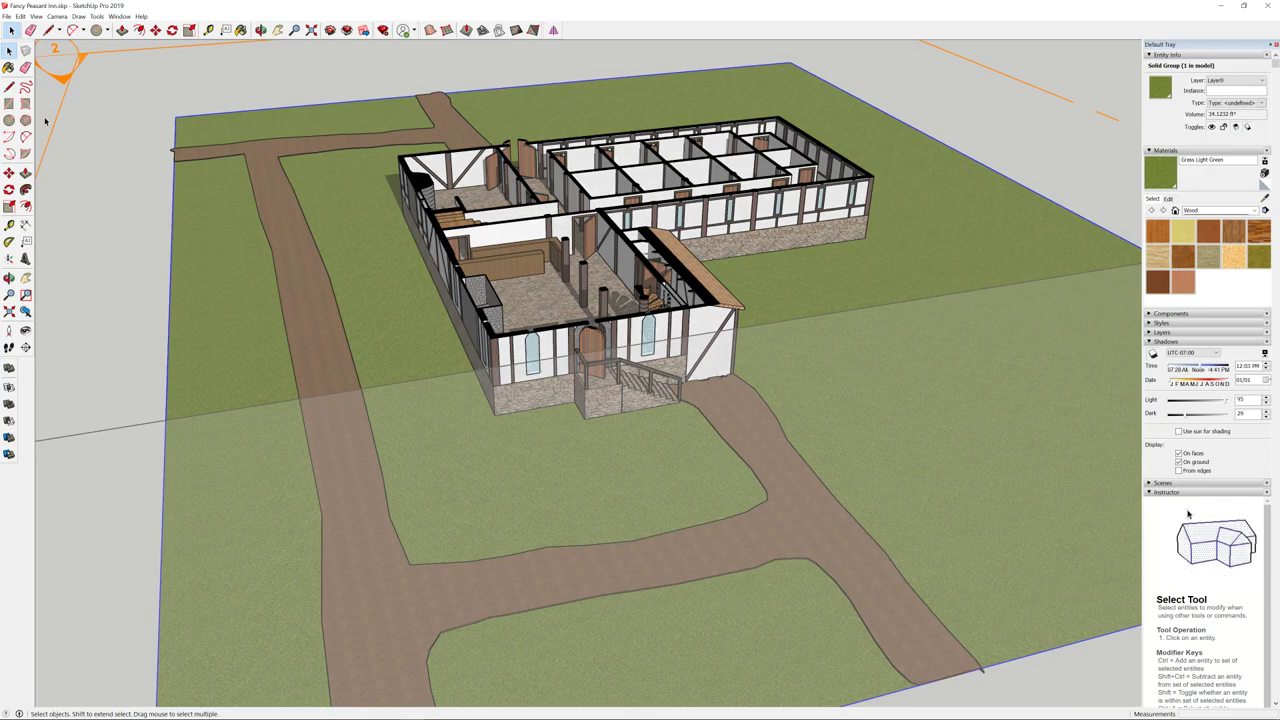
{"action": "left_click", "coordinate": [9, 173]}
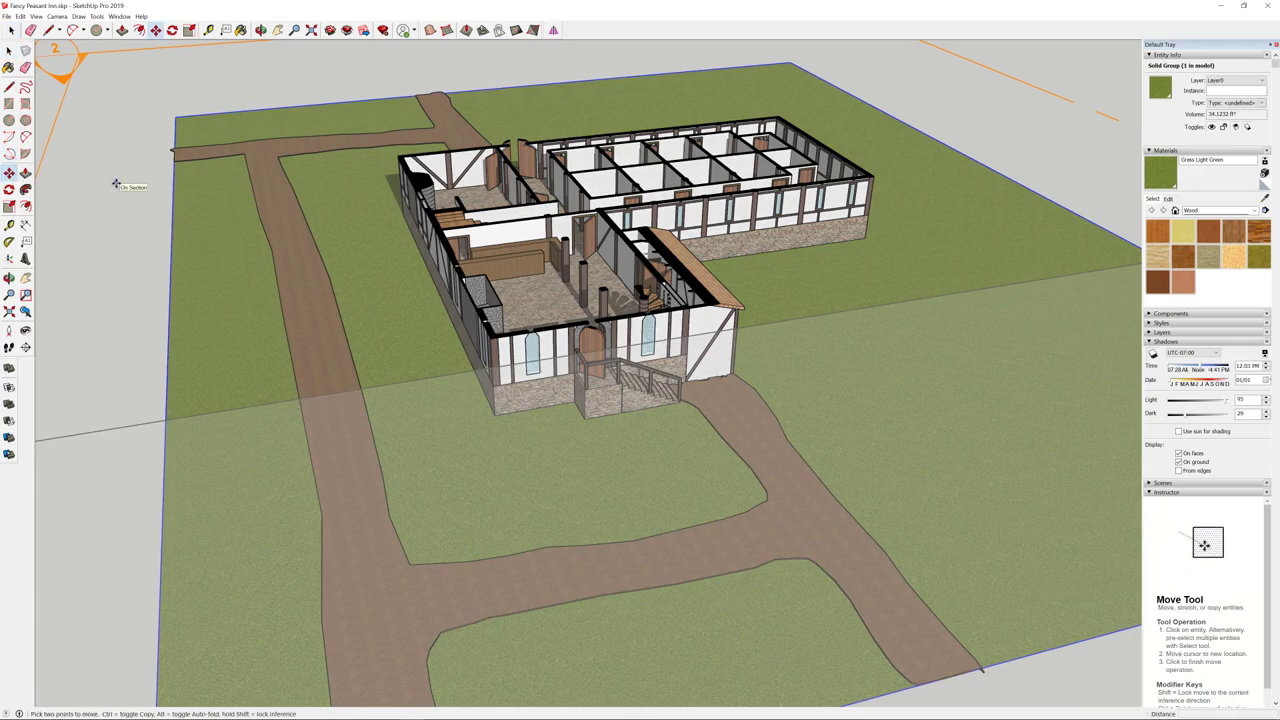
{"action": "middle_click_drag", "start_coordinate": [120, 183], "coordinate": [316, 289]}
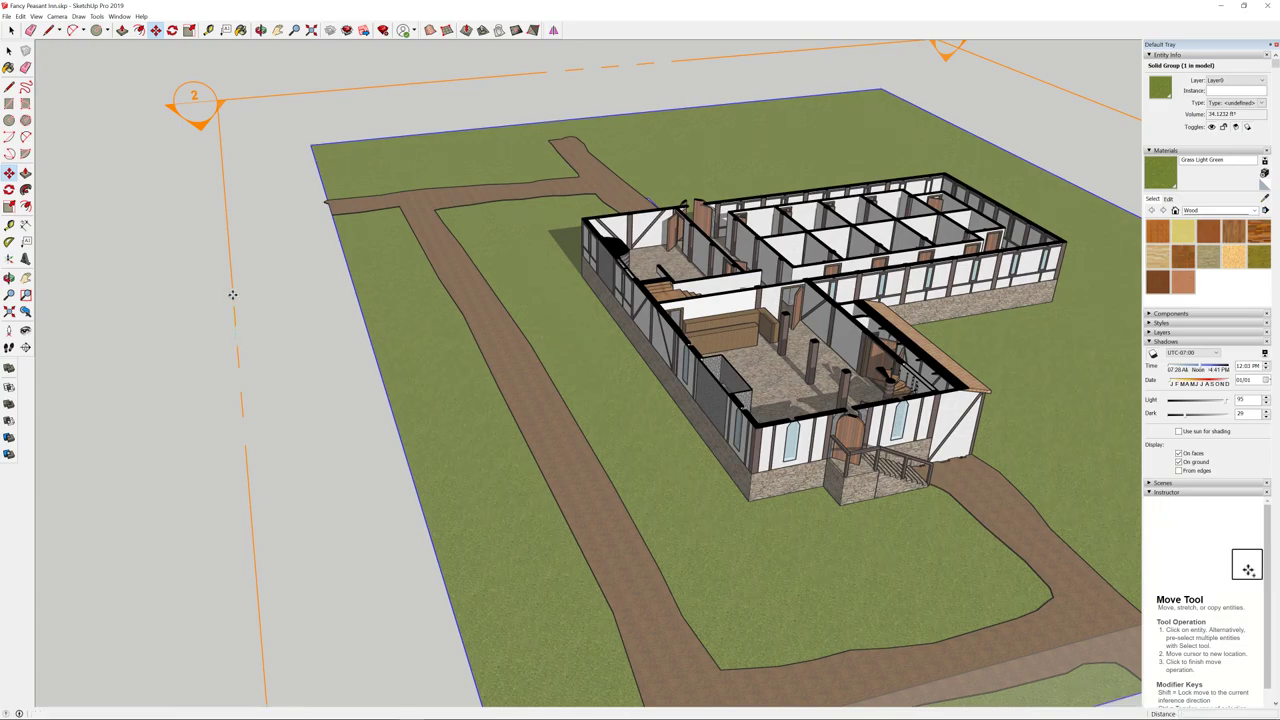
{"action": "left_click_drag", "start_coordinate": [252, 295], "coordinate": [260, 266]}
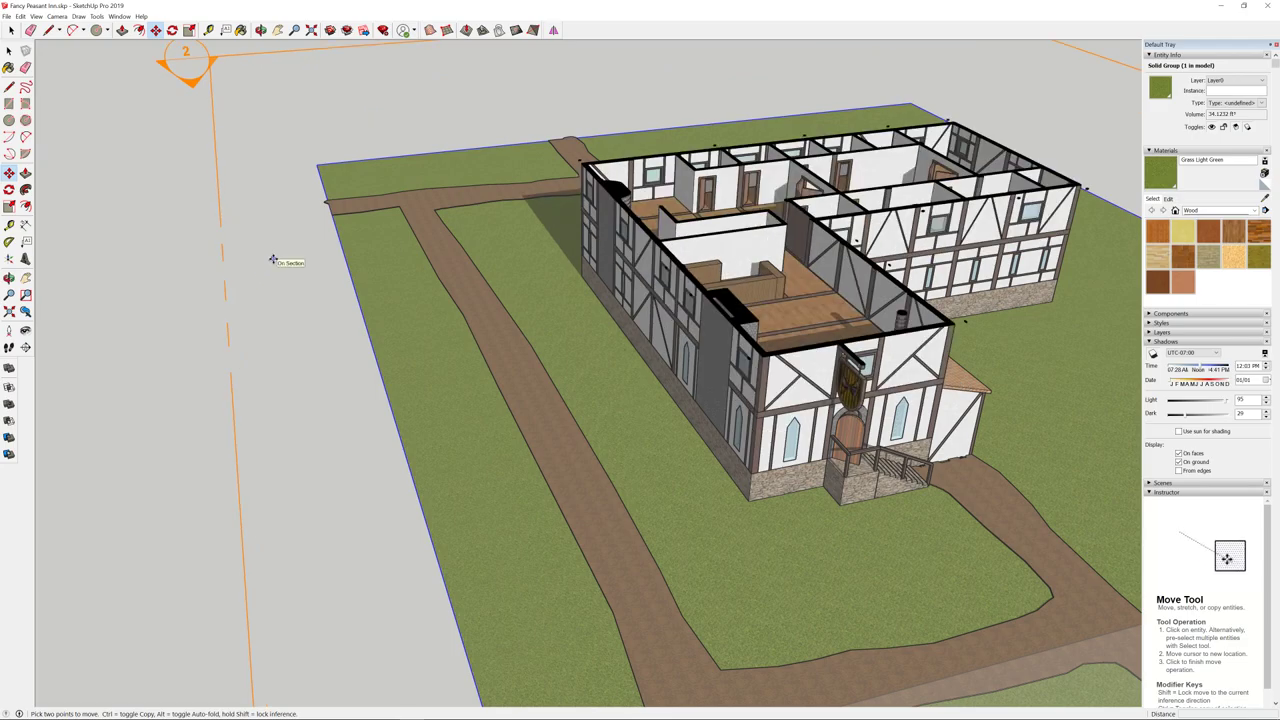
- Select the horizontal section plane and sweep it between the ground floor and the roof to compare the building's levels
{"action": "key", "text": "space"}
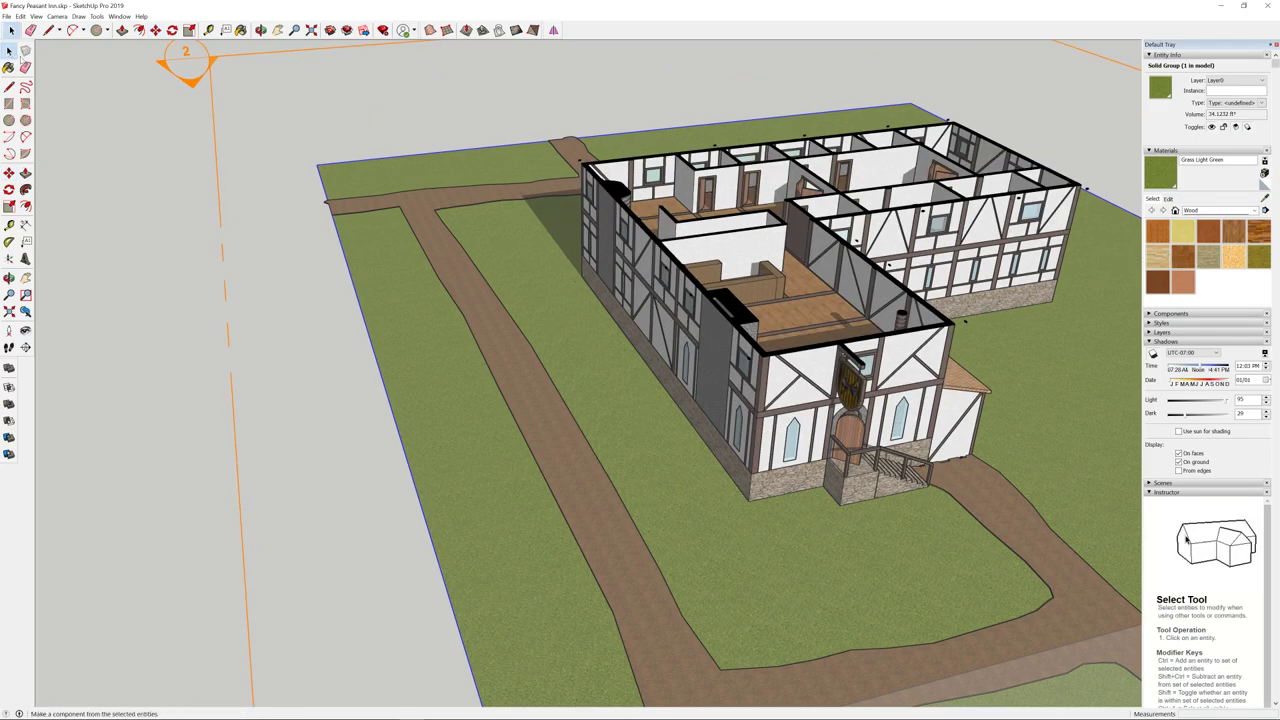
{"action": "left_click", "coordinate": [217, 181]}
{"action": "key", "text": "m"}
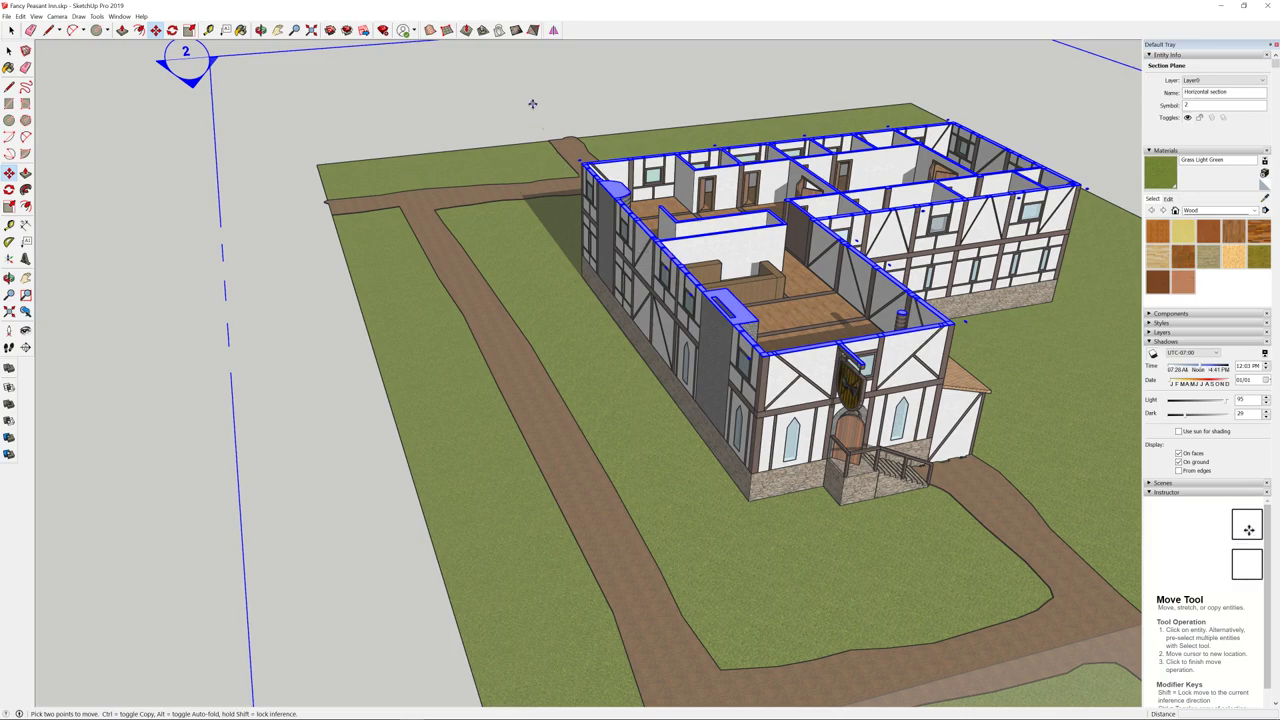
{"action": "left_click", "coordinate": [591, 108]}
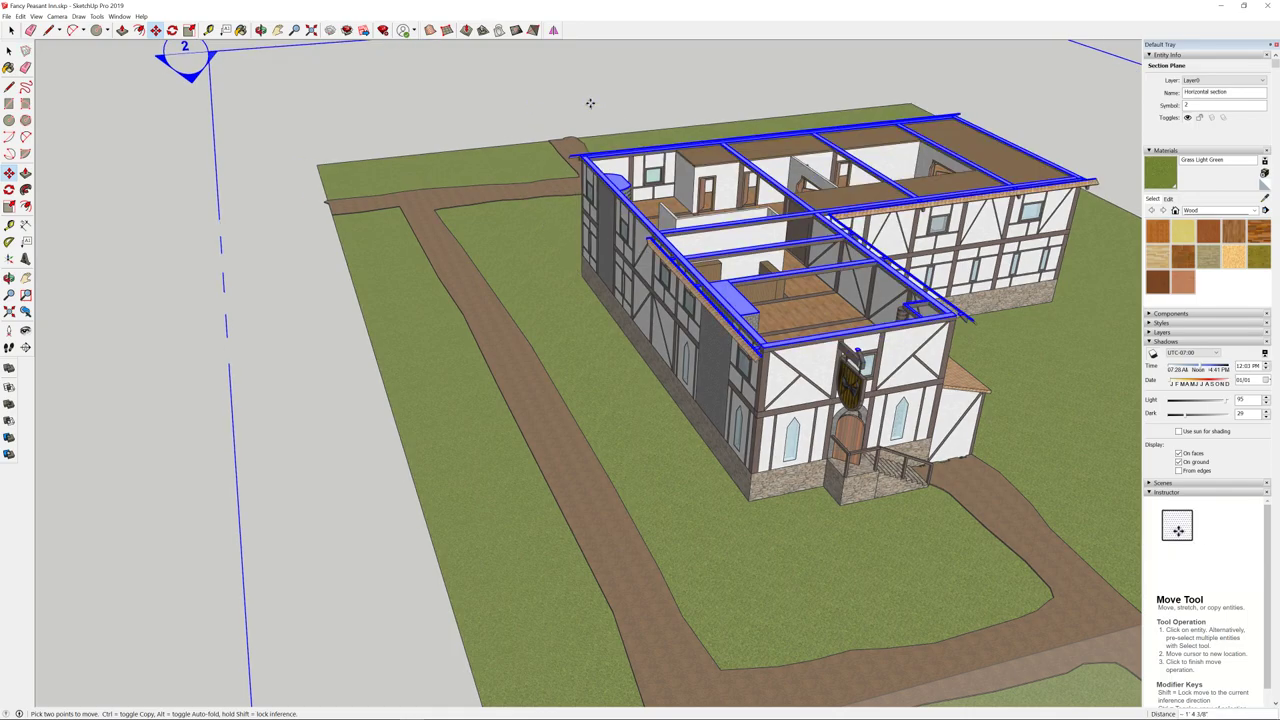
{"action": "scroll", "coordinate": [590, 103], "scroll_direction": "down", "scroll_amount": 3}
{"action": "middle_click_drag", "start_coordinate": [590, 103], "coordinate": [518, 192]}
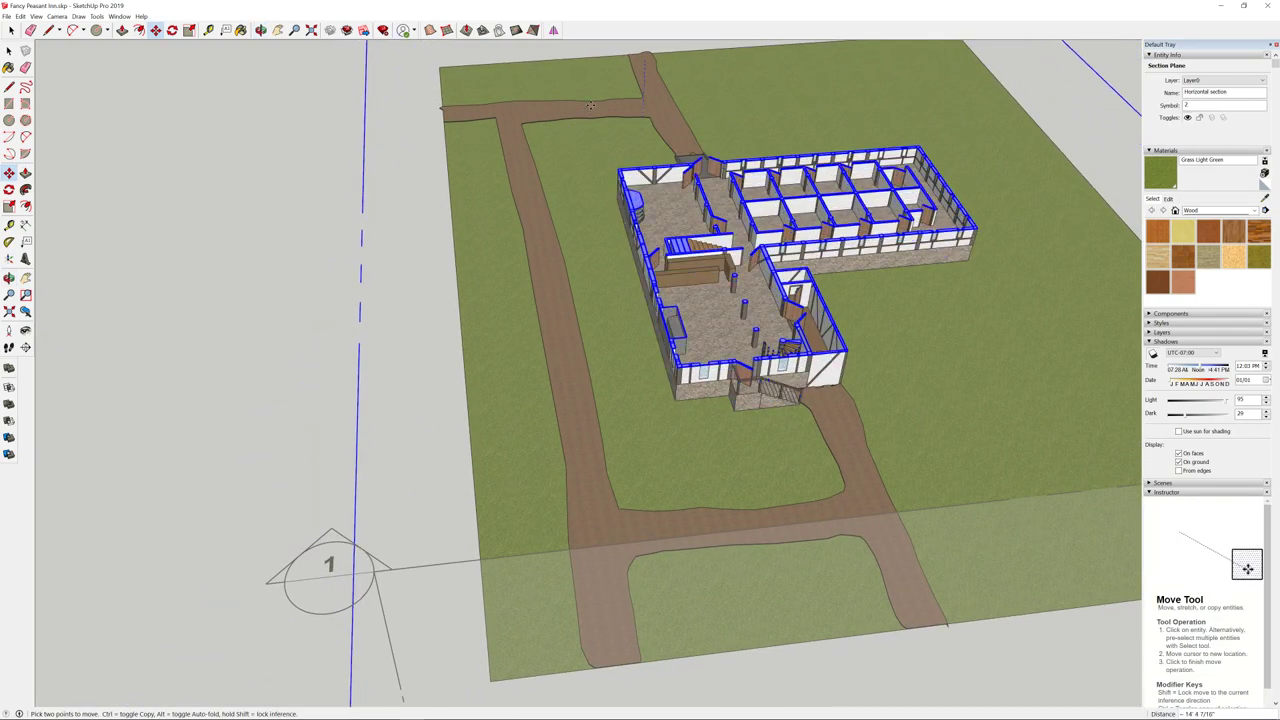
{"action": "middle_click_drag", "start_coordinate": [608, 88], "coordinate": [806, 137], "text": "shift"}
{"action": "left_click", "coordinate": [563, 246]}
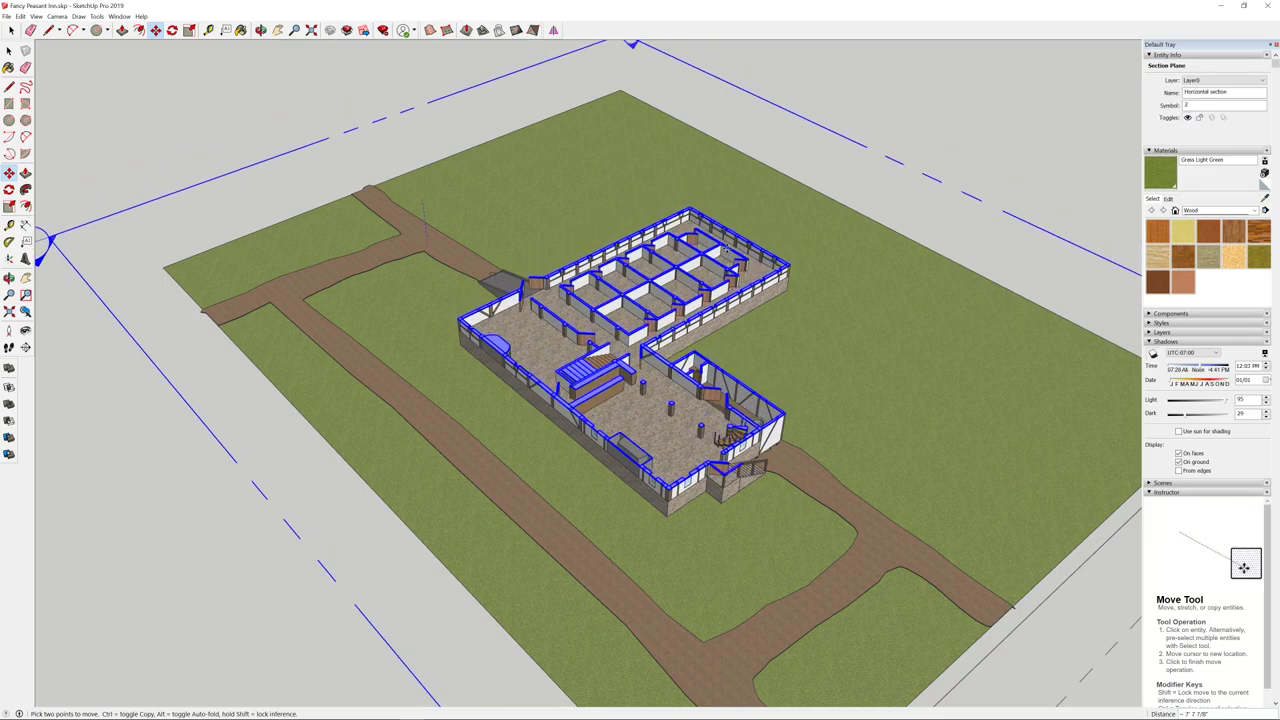
{"action": "left_click_drag", "start_coordinate": [723, 221], "coordinate": [691, 84]}
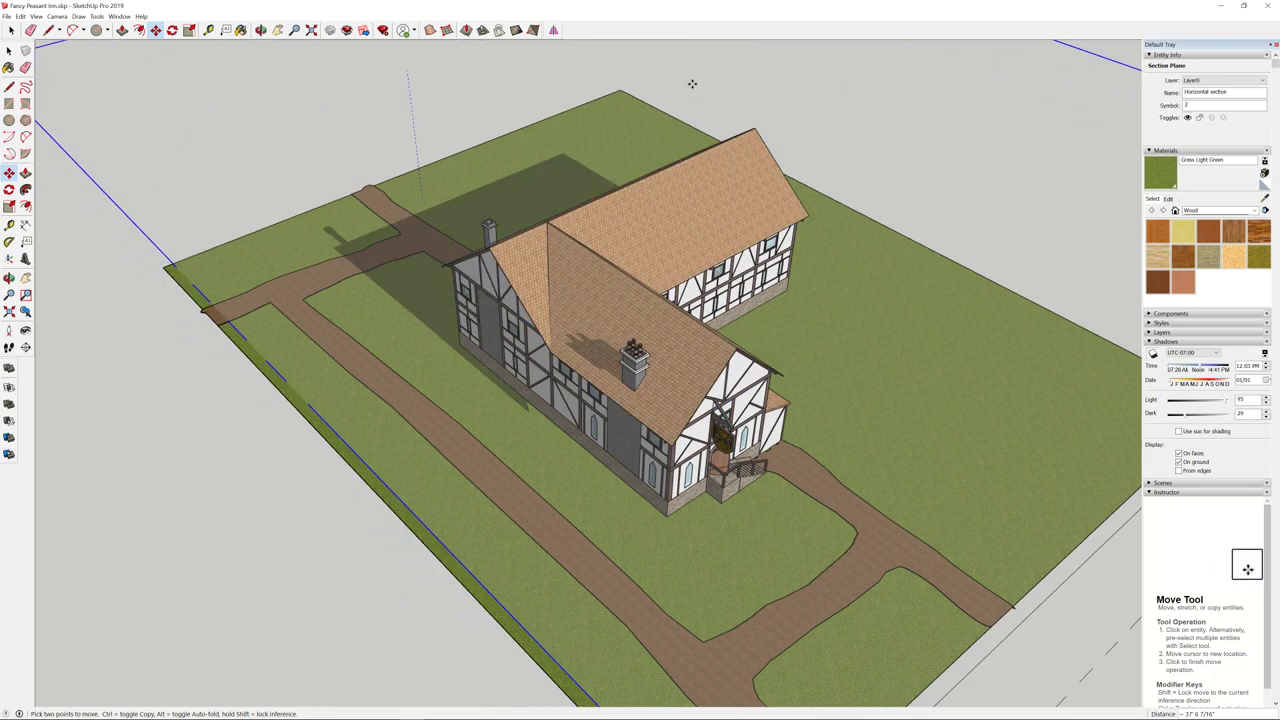
{"action": "key", "text": "Escape"}
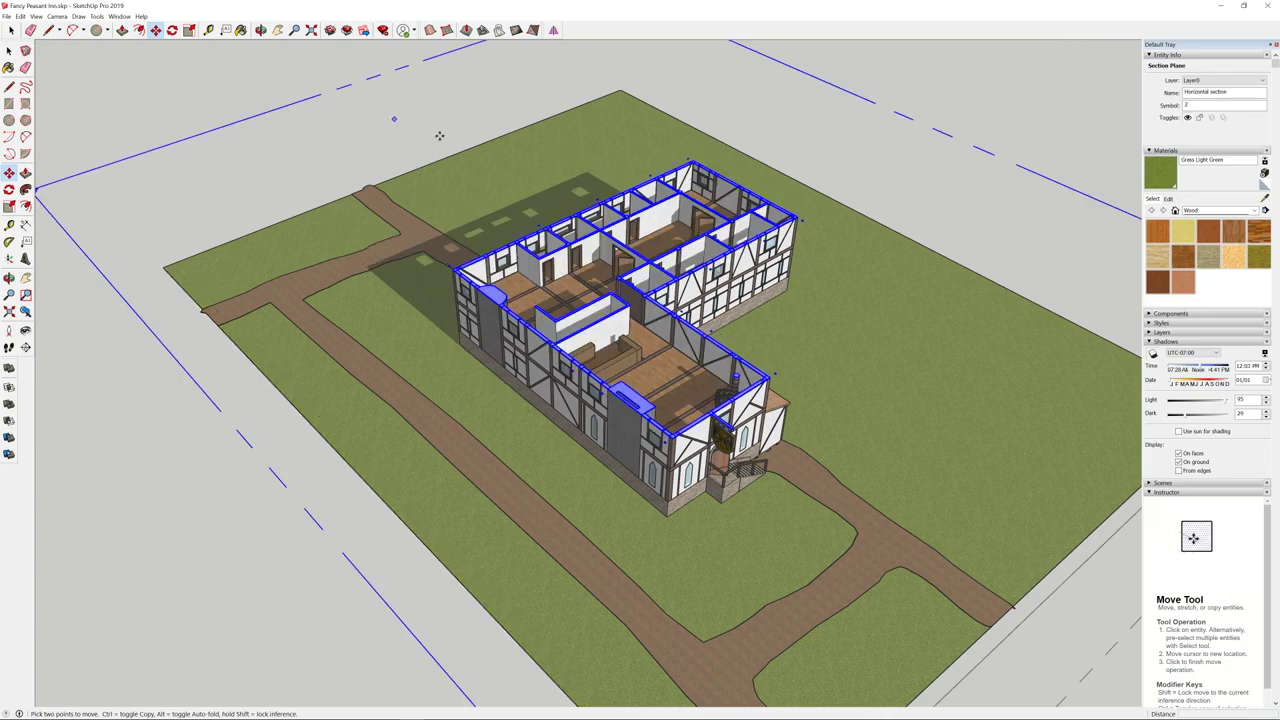
- Raise the horizontal section plane about 29 feet, above the roof, to show the complete inn
{"action": "middle_click_drag", "start_coordinate": [439, 136], "coordinate": [271, 109]}
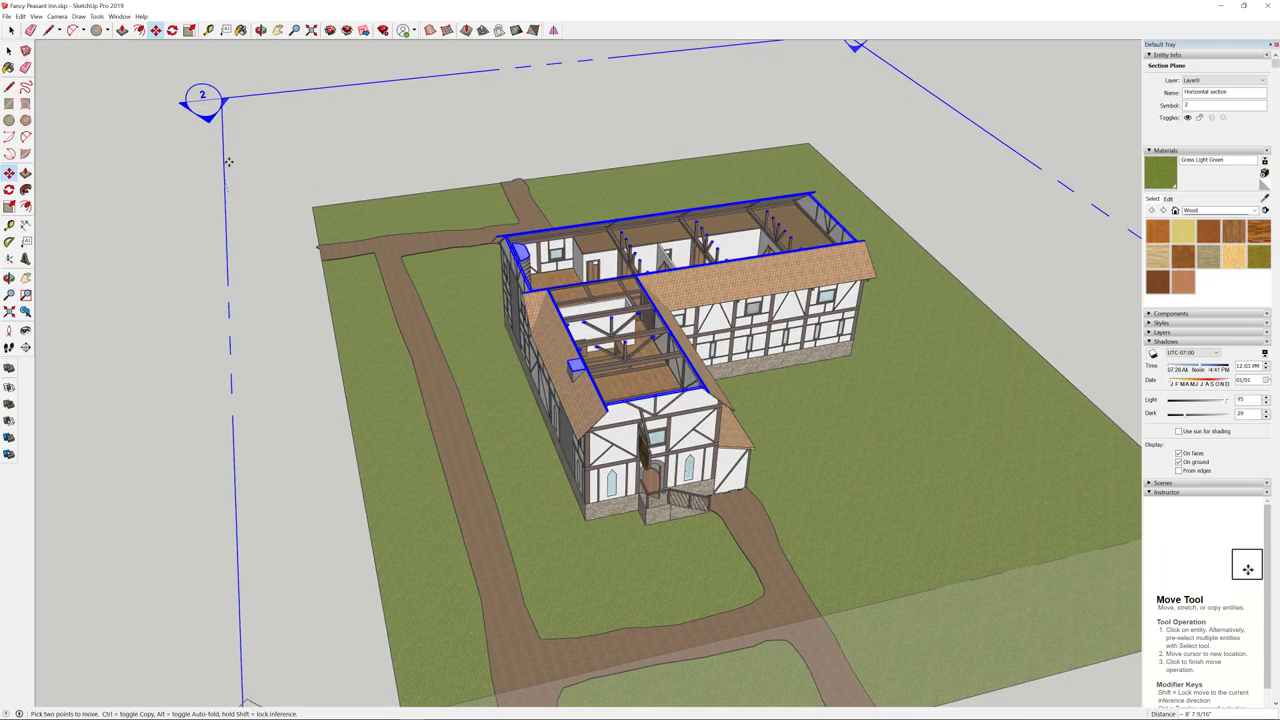
{"action": "left_click", "coordinate": [231, 191]}
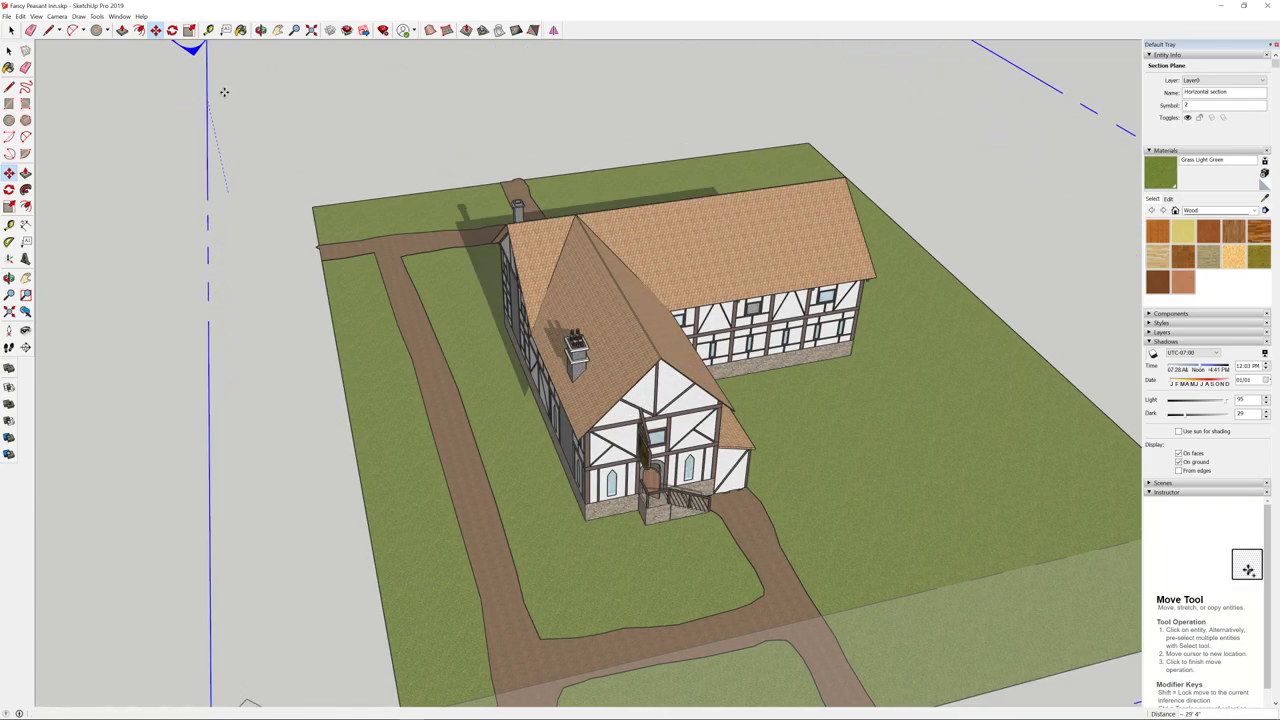
{"action": "left_click", "coordinate": [214, 94]}
{"action": "left_click", "coordinate": [8, 30]}
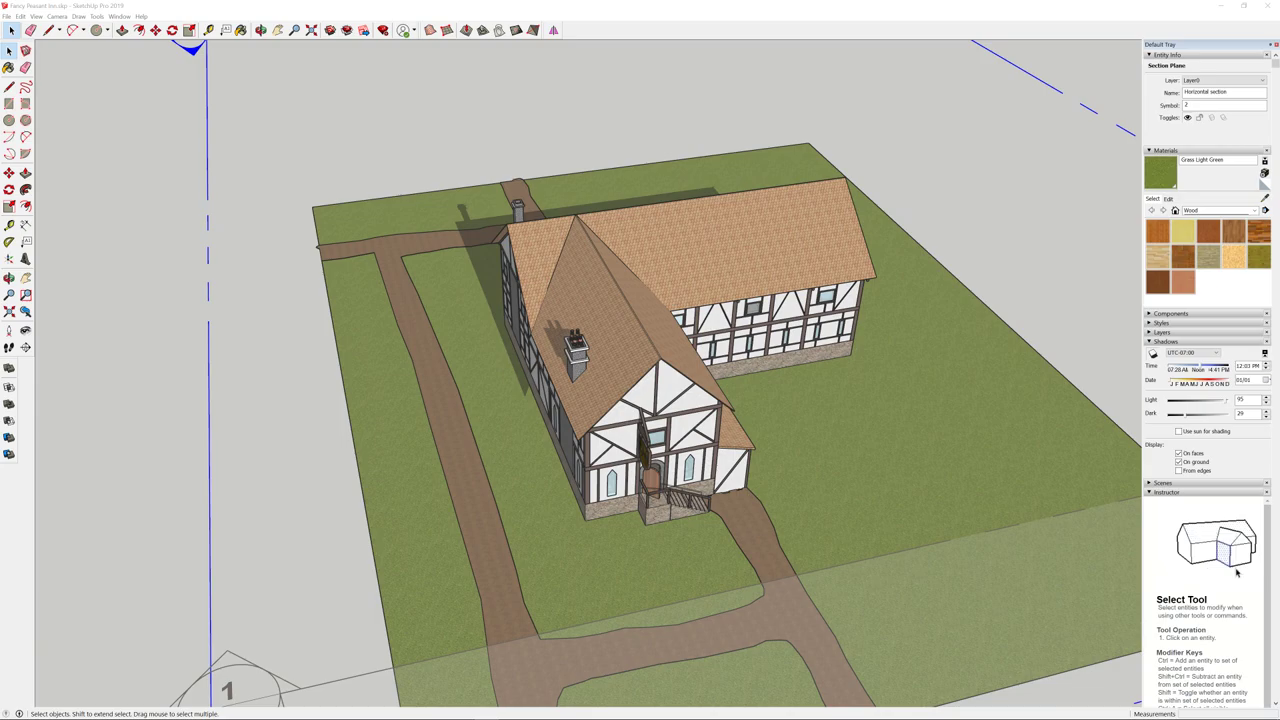
- Bring in the Elven Tower layout PDF and coloured image, examine both sheets, and close them to return to SketchUp
{"action": "left_click_drag", "start_coordinate": [1279, 149], "coordinate": [687, 58]}
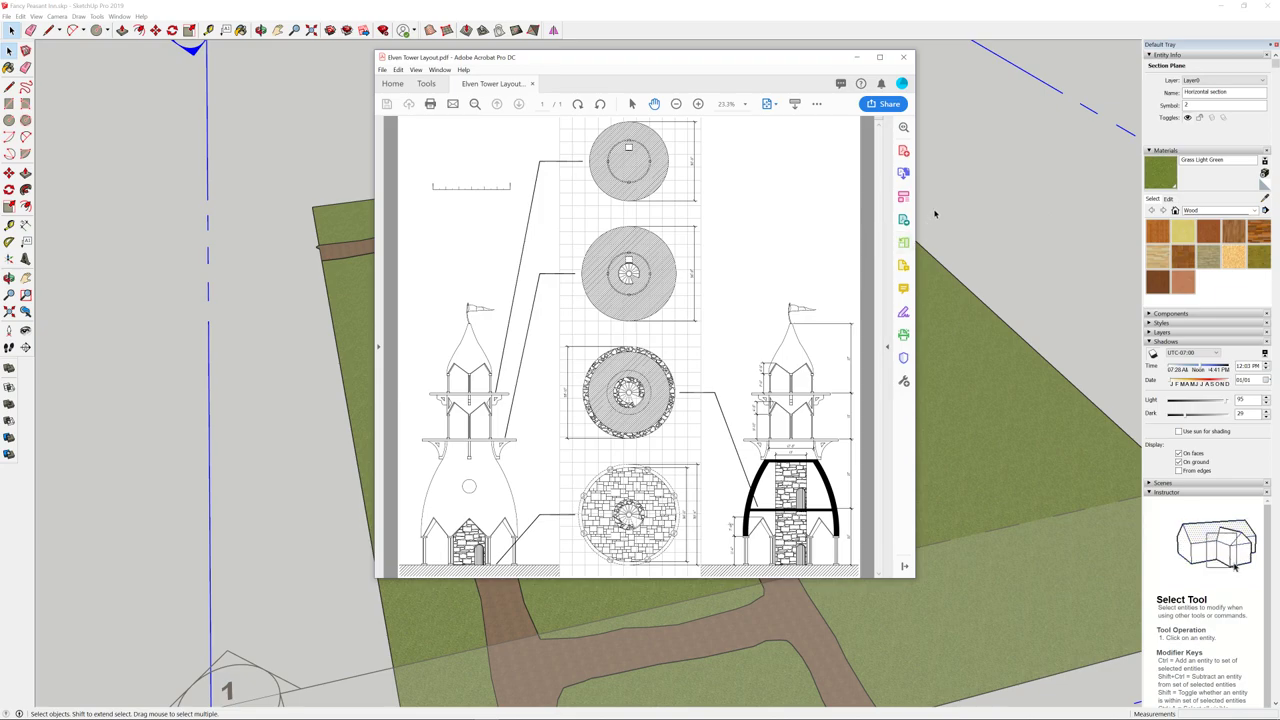
{"action": "left_click", "coordinate": [902, 59]}
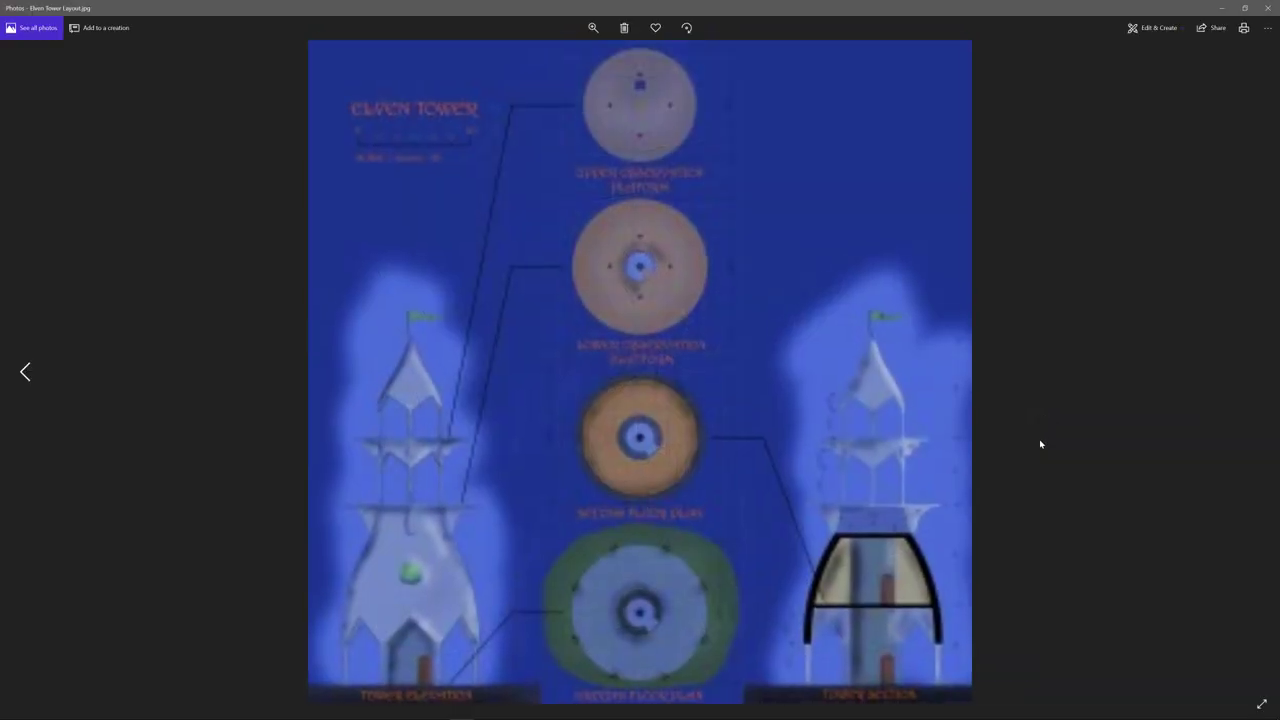
{"action": "left_click", "coordinate": [1267, 9]}
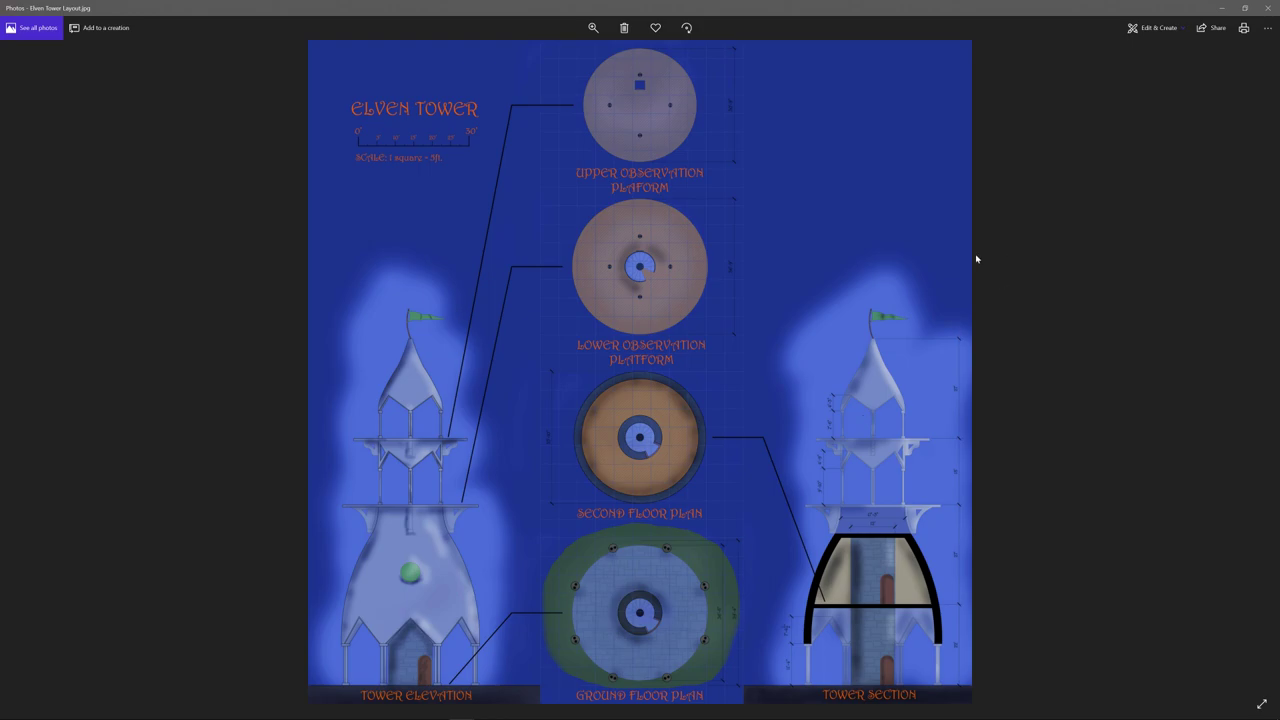
{"action": "left_click", "coordinate": [1269, 10]}
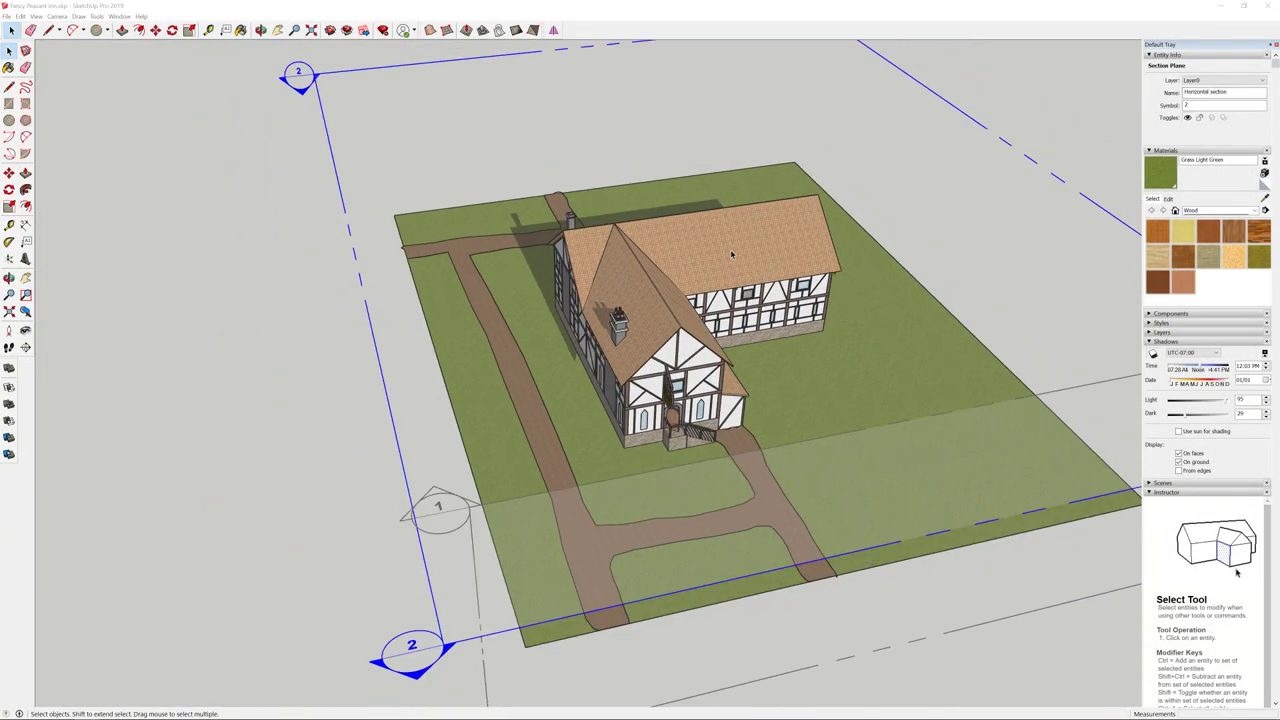
- Clear the section plane selection and examine the complete inn's exterior from the road side and the lean-to side
{"action": "scroll", "coordinate": [731, 254], "scroll_direction": "down", "scroll_amount": 4}
{"action": "left_click", "coordinate": [253, 143]}
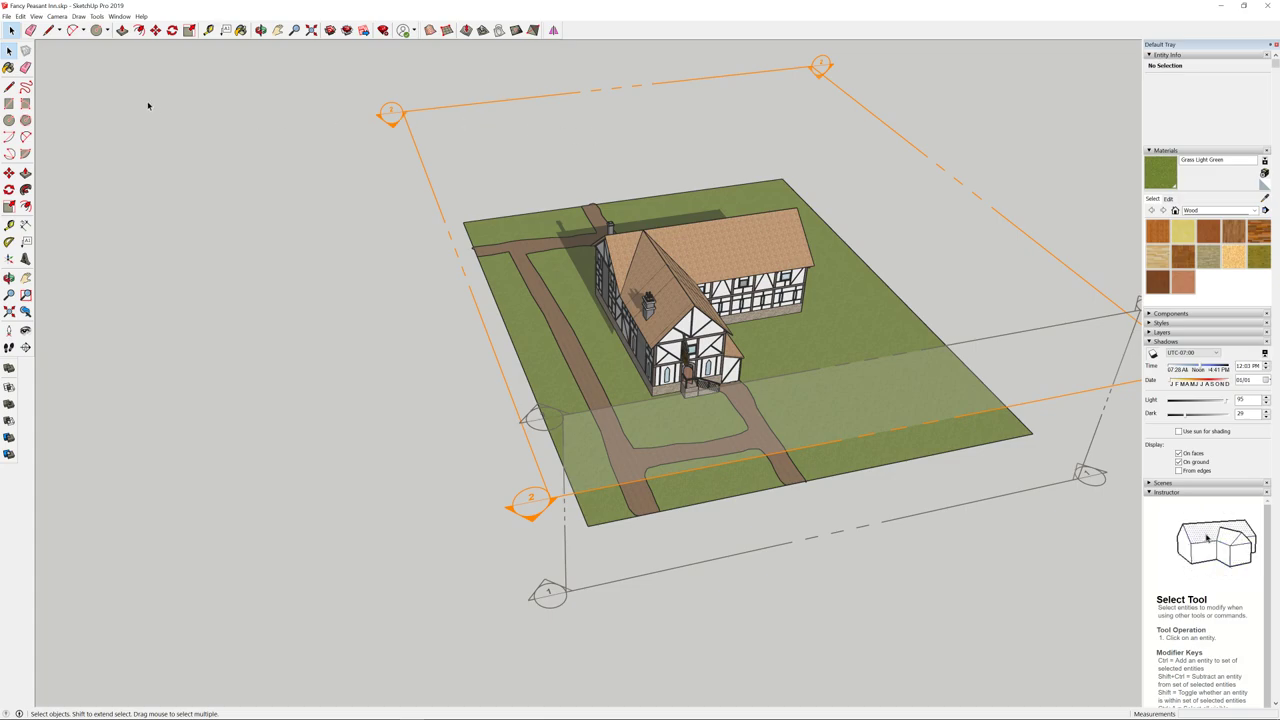
{"action": "middle_click_drag", "start_coordinate": [248, 148], "coordinate": [600, 175]}
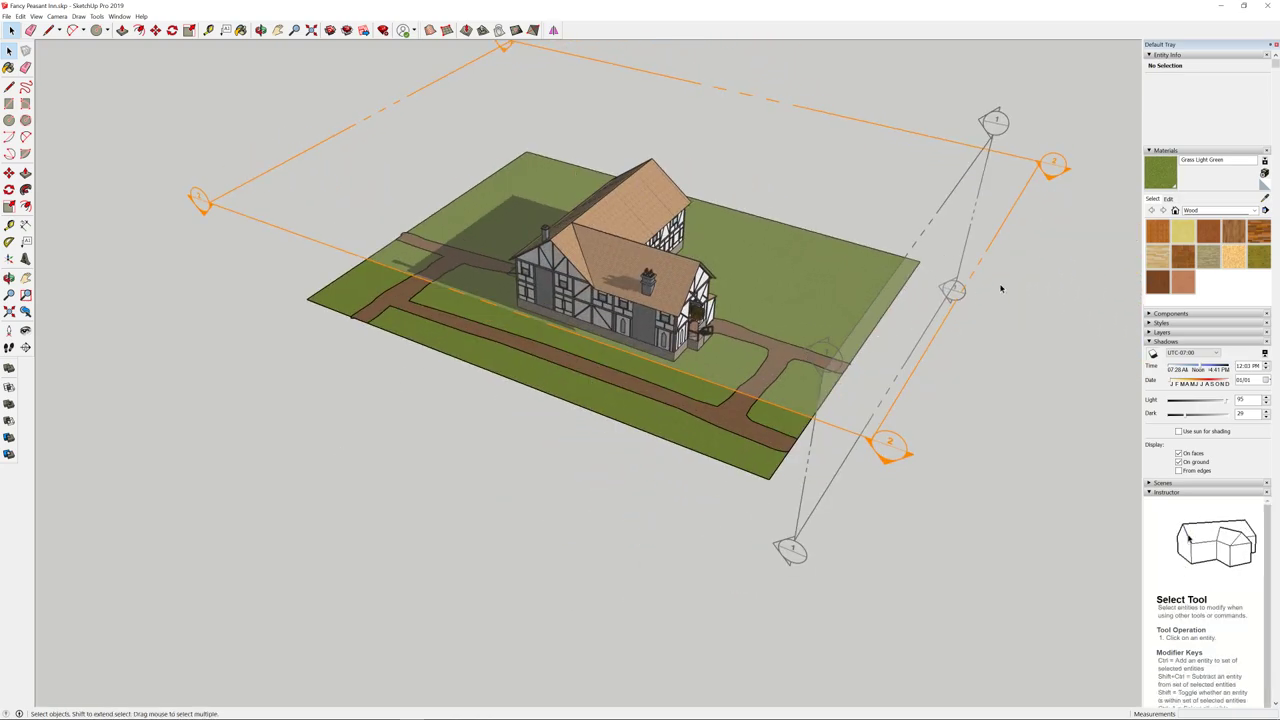
{"action": "middle_click_drag", "start_coordinate": [1001, 288], "coordinate": [800, 286]}
{"action": "scroll", "coordinate": [560, 338], "scroll_direction": "up", "scroll_amount": 2}
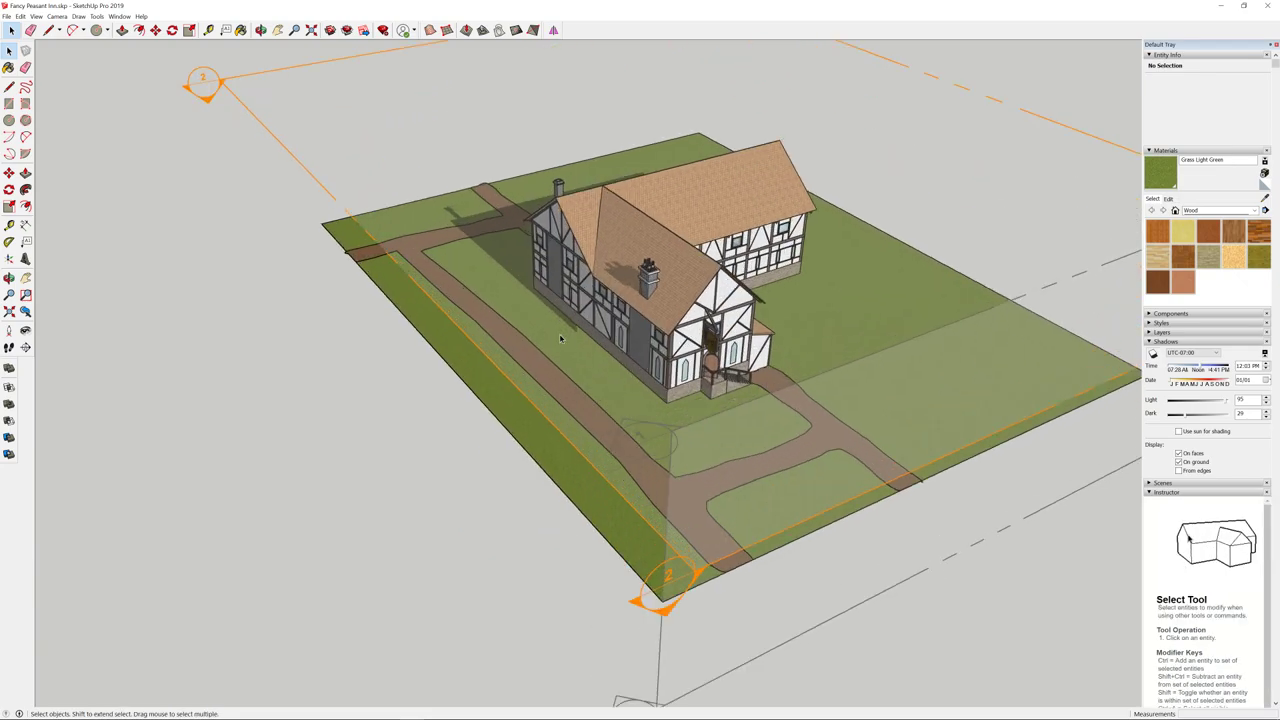
{"action": "middle_click_drag", "start_coordinate": [560, 338], "coordinate": [491, 260]}
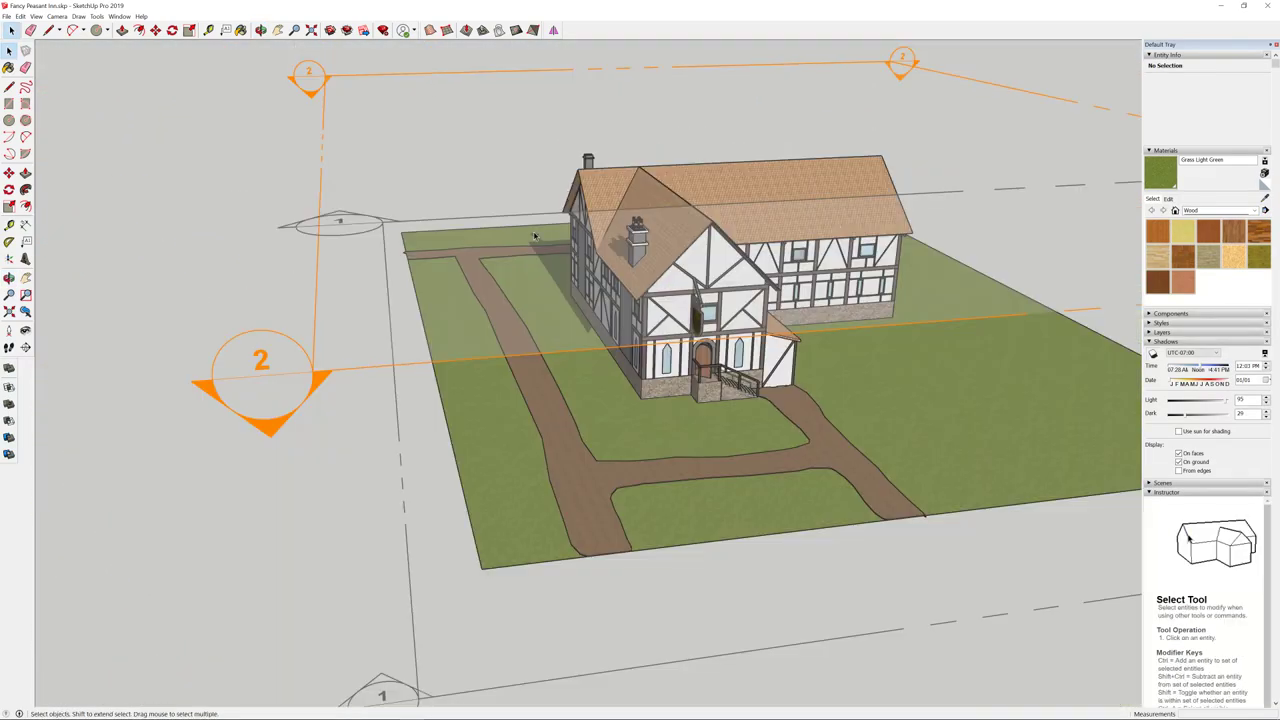
{"action": "middle_click_drag", "start_coordinate": [533, 234], "coordinate": [826, 389]}
{"action": "scroll", "coordinate": [826, 381], "scroll_direction": "down", "scroll_amount": 3}
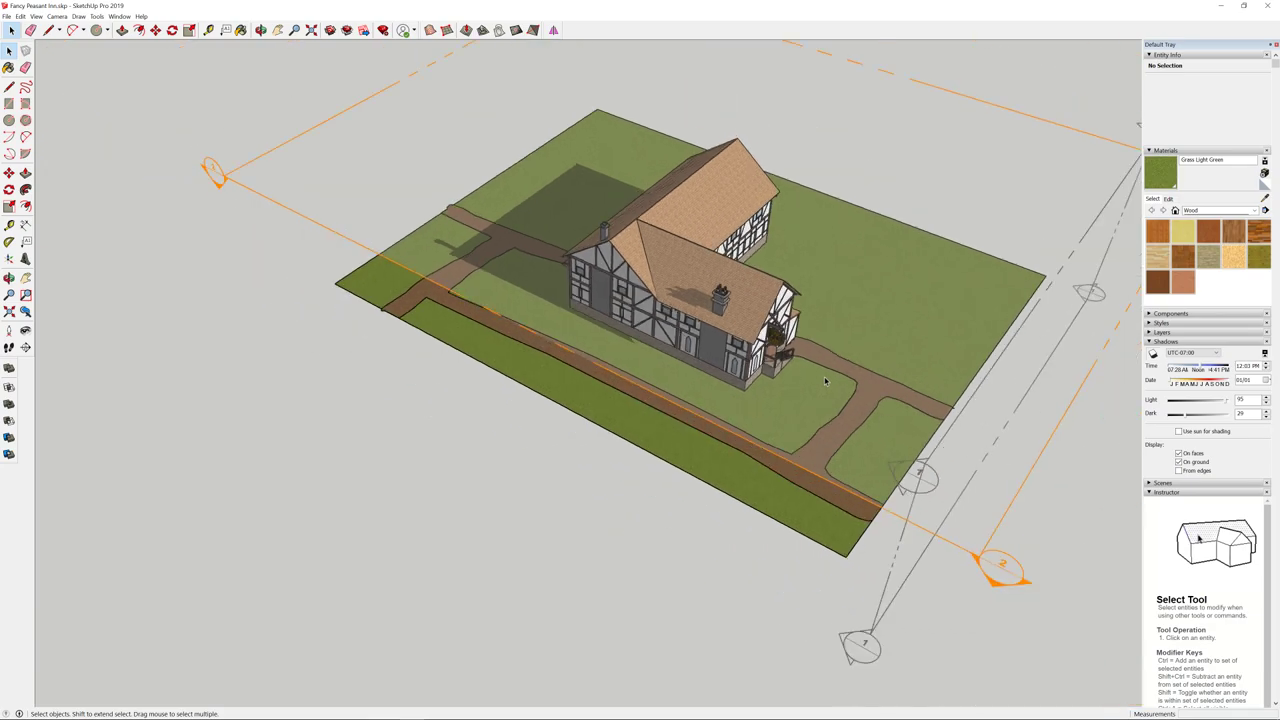
- Examine the inn's gabled entrance front, chimneys and tiled roofs together with the surrounding paths
{"action": "middle_click_drag", "start_coordinate": [917, 391], "coordinate": [790, 398]}
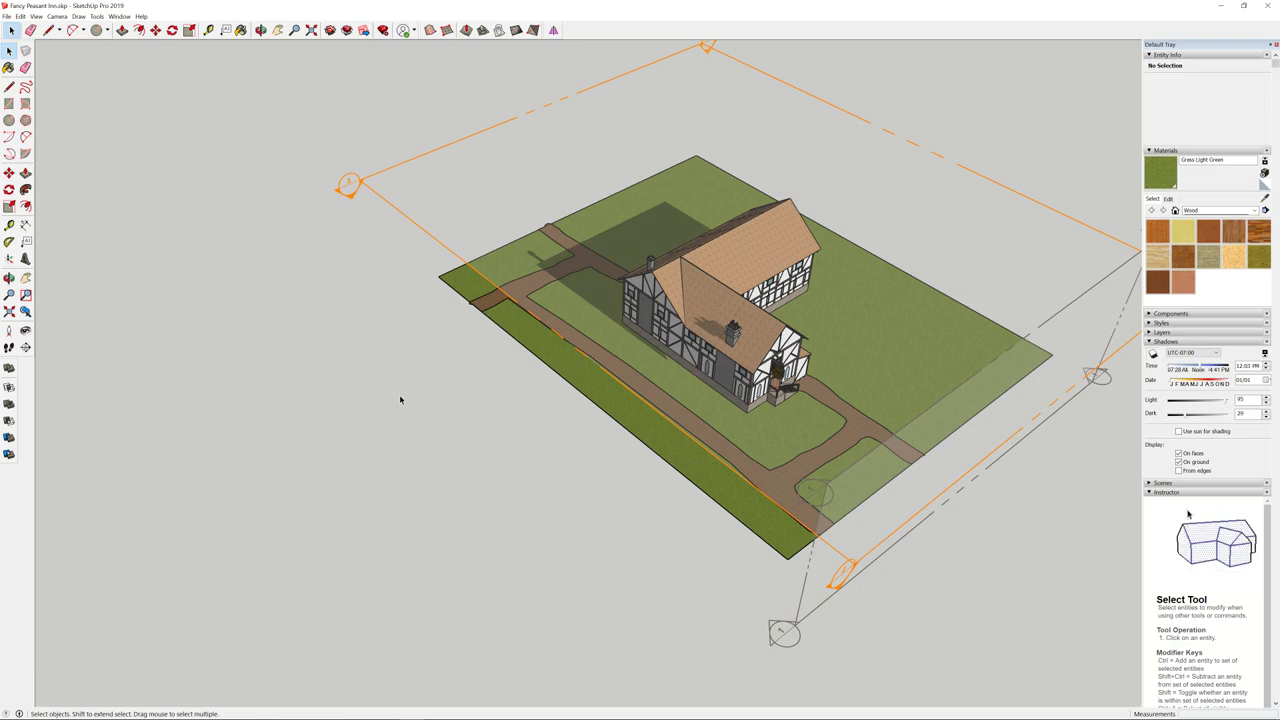
{"action": "middle_click_drag", "start_coordinate": [479, 397], "coordinate": [920, 390]}
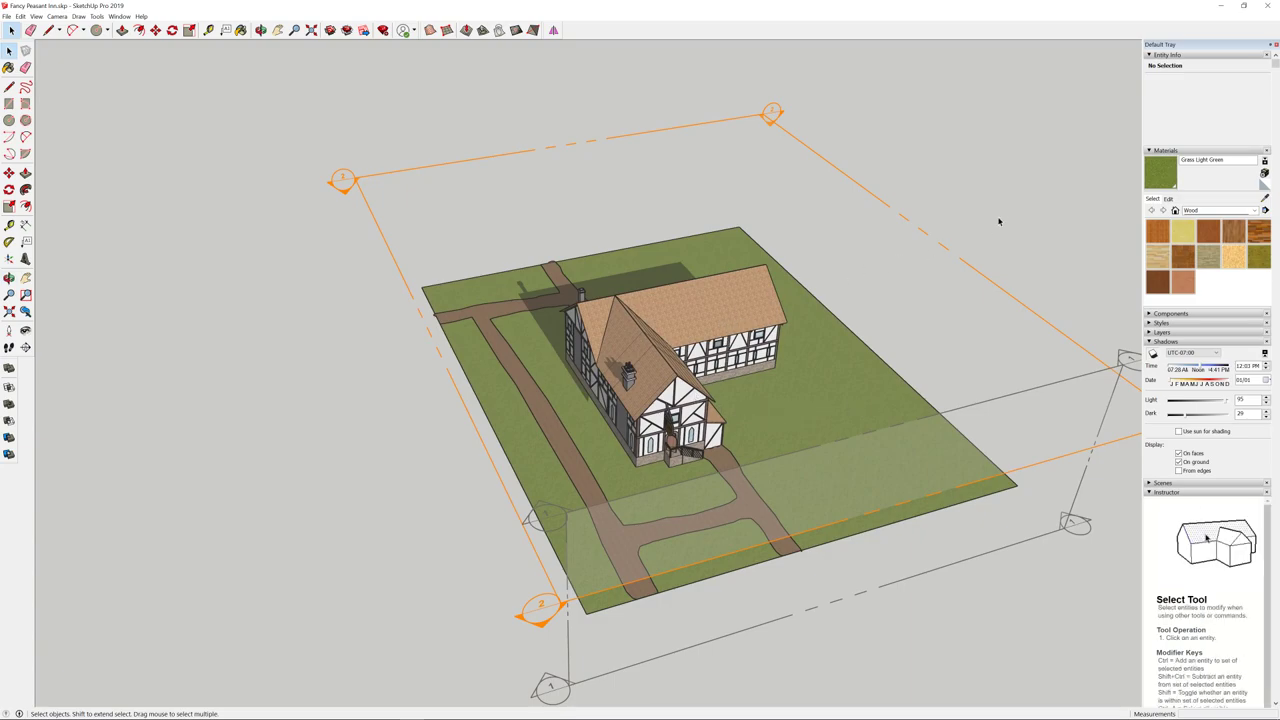
{"action": "scroll", "coordinate": [616, 436], "scroll_direction": "up", "scroll_amount": 5}
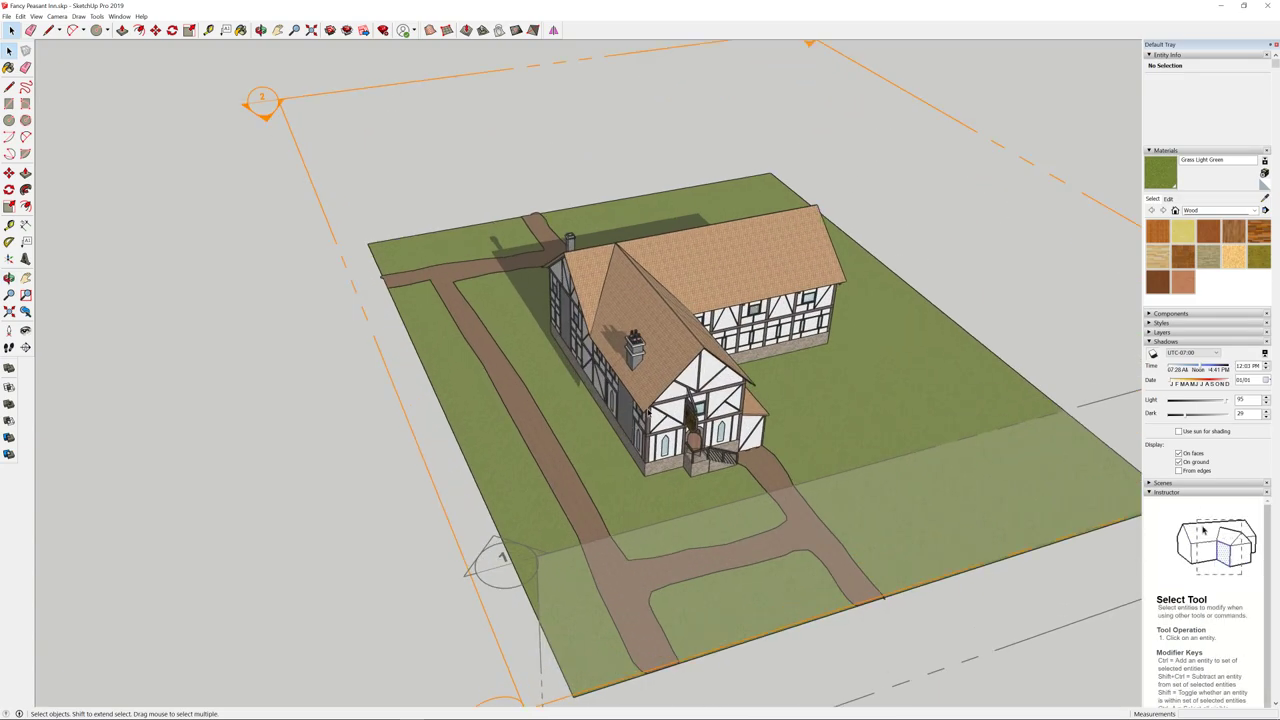
{"action": "middle_click_drag", "start_coordinate": [700, 374], "coordinate": [646, 360]}
{"action": "scroll", "coordinate": [647, 361], "scroll_direction": "down", "scroll_amount": 2}
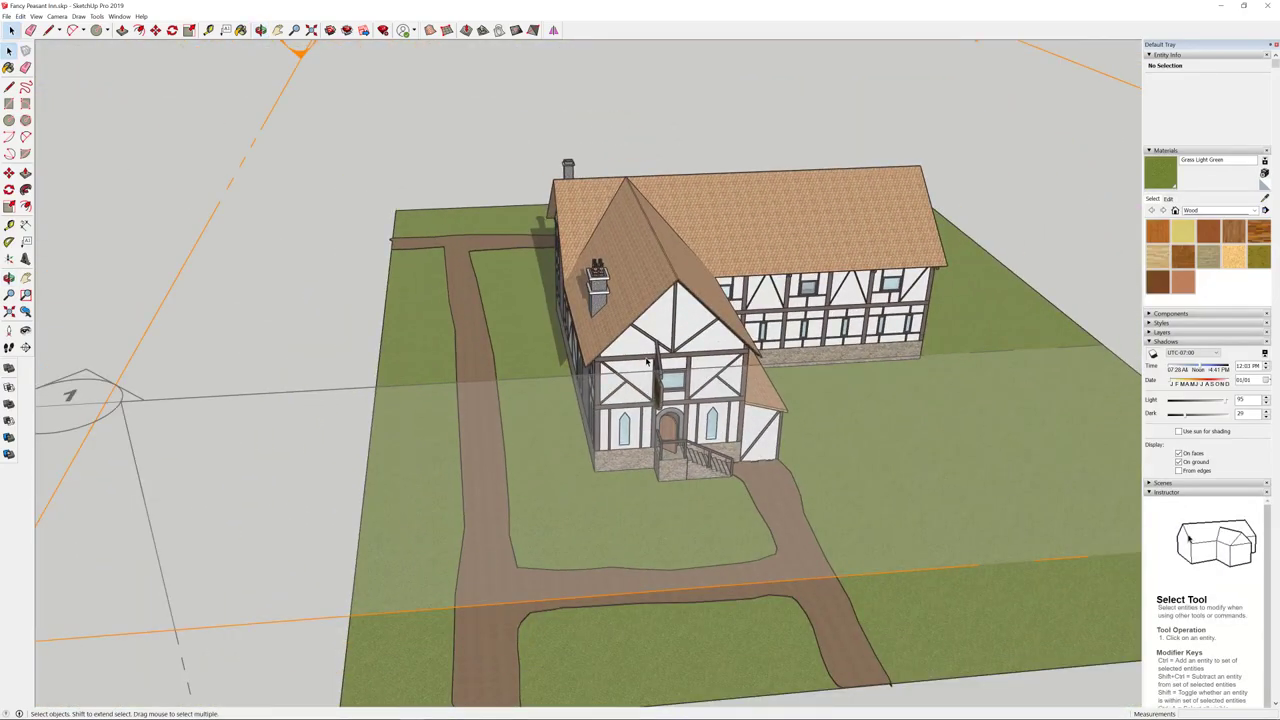
{"action": "key", "text": "shift+z"}
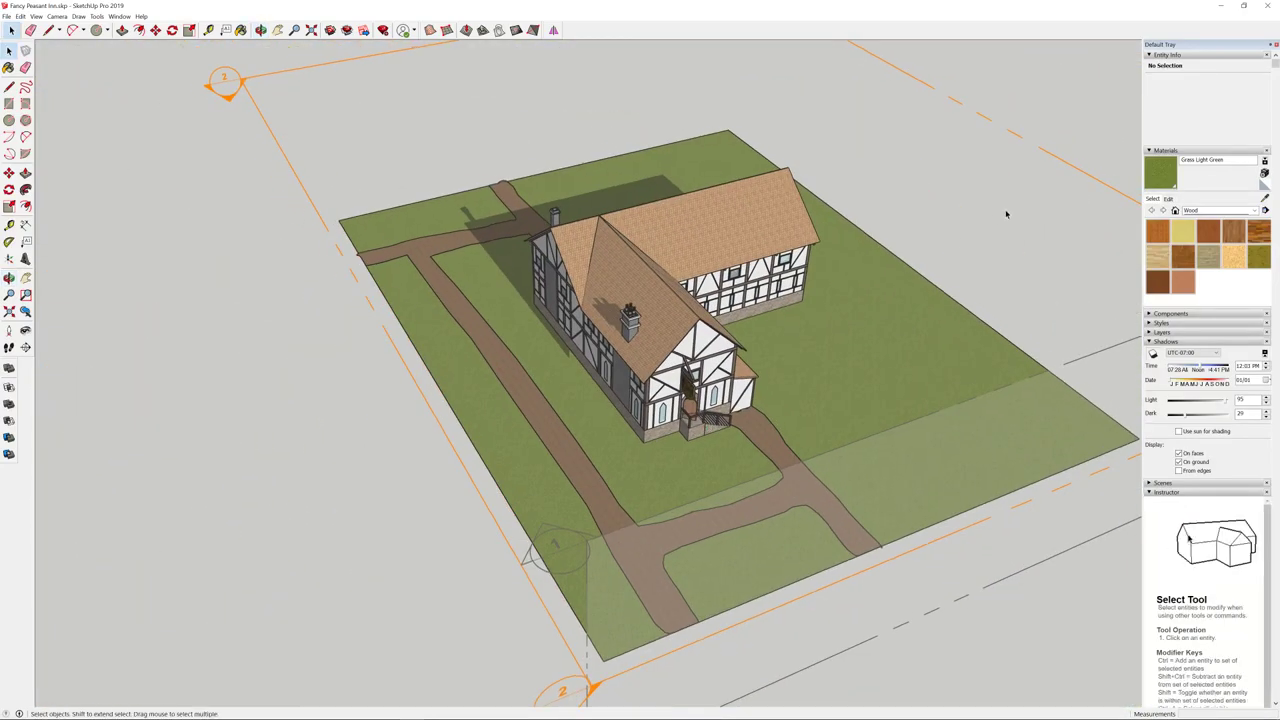